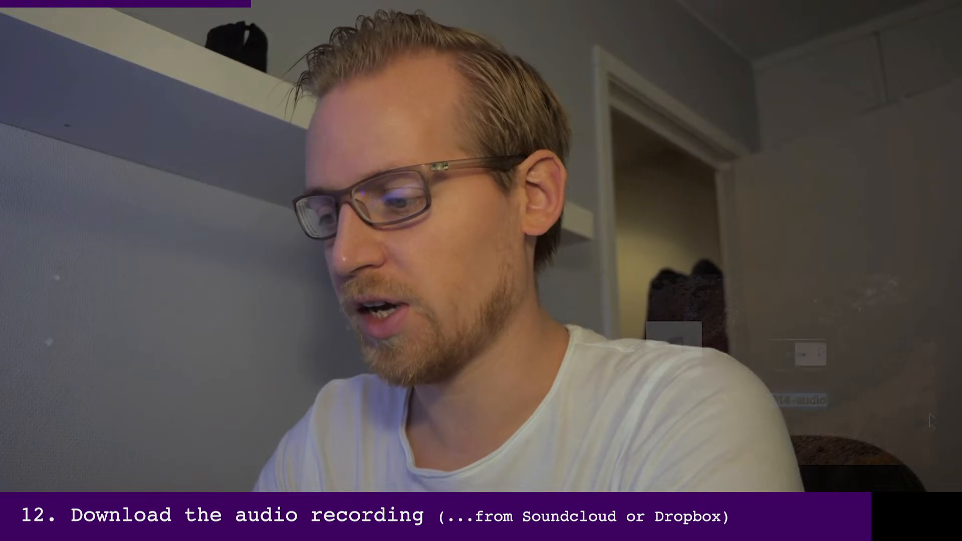
Rename the screen recording file on the desktop as 014-video
{"action": "type", "text": "014-"}
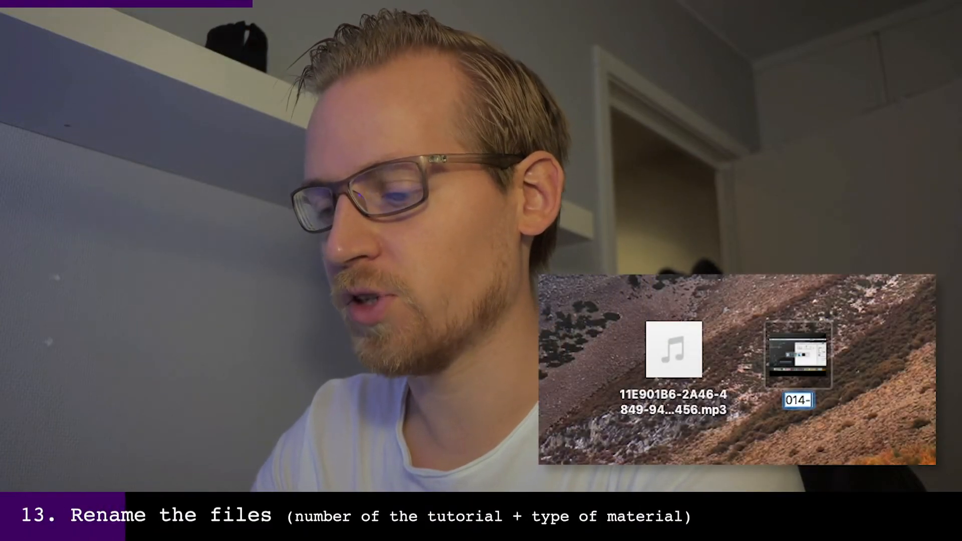
{"action": "type", "text": "video"}
{"action": "key", "text": "Return"}
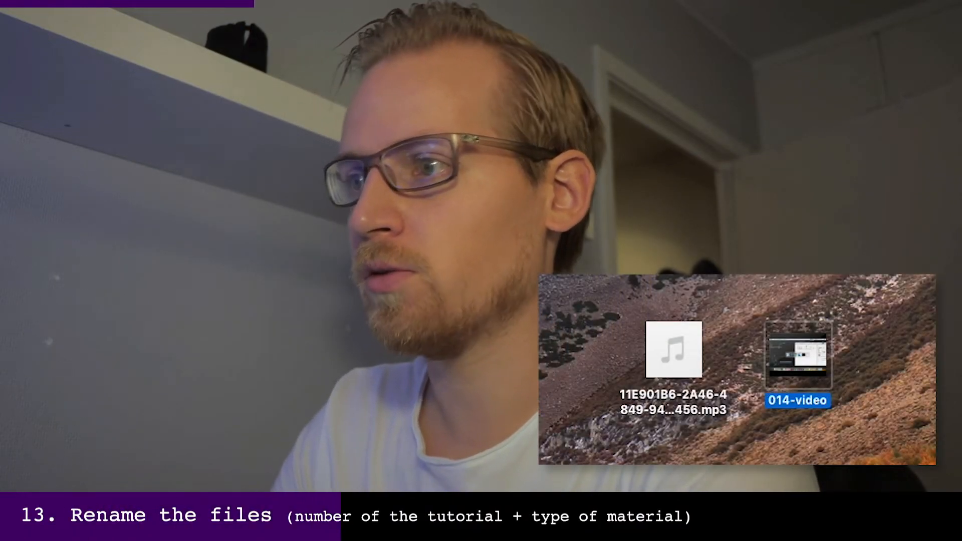
Rename the MP3 voice recording on the desktop as 014-audio.mp3
{"action": "left_click", "coordinate": [686, 404]}
{"action": "key", "text": "Return"}
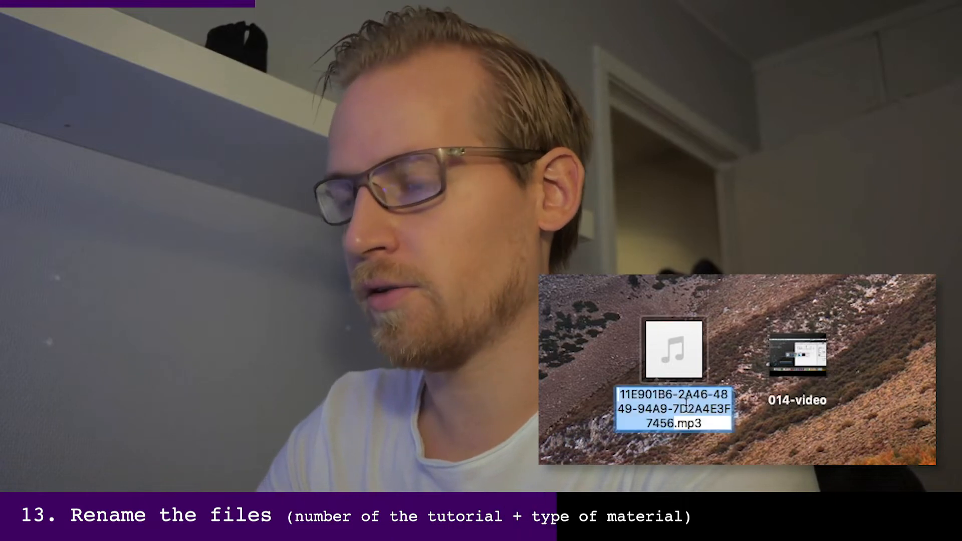
{"action": "type", "text": "014-audi"}
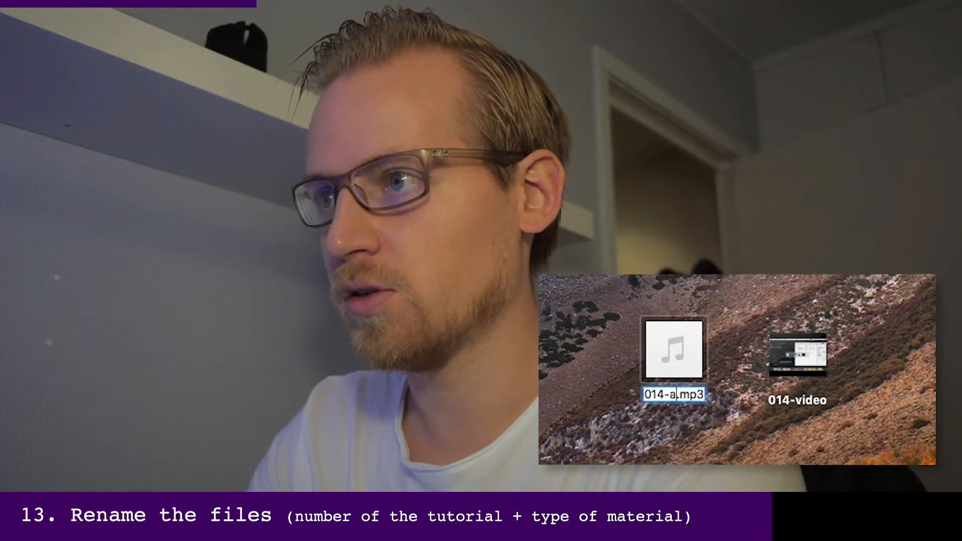
{"action": "type", "text": "o"}
{"action": "key", "text": "Return"}
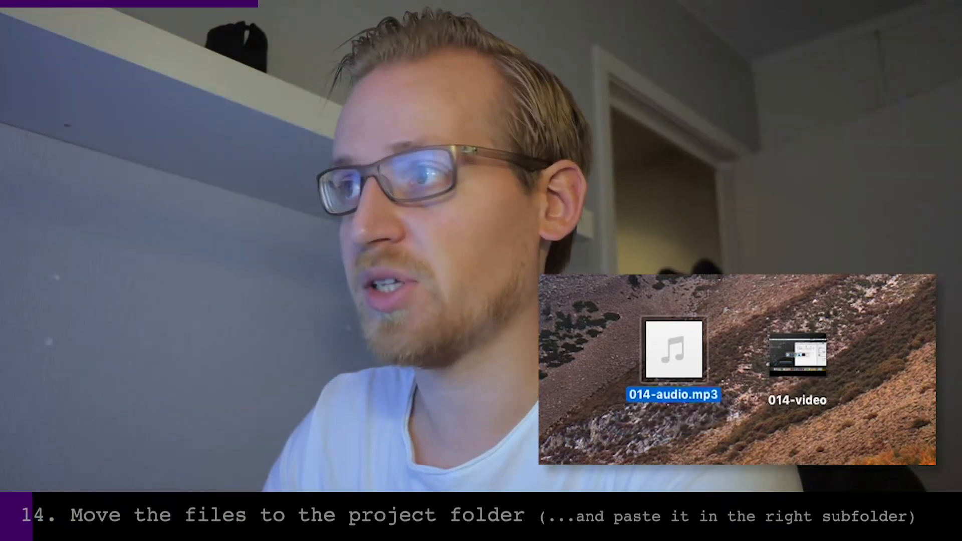
{"action": "left_click", "coordinate": [796, 357]}
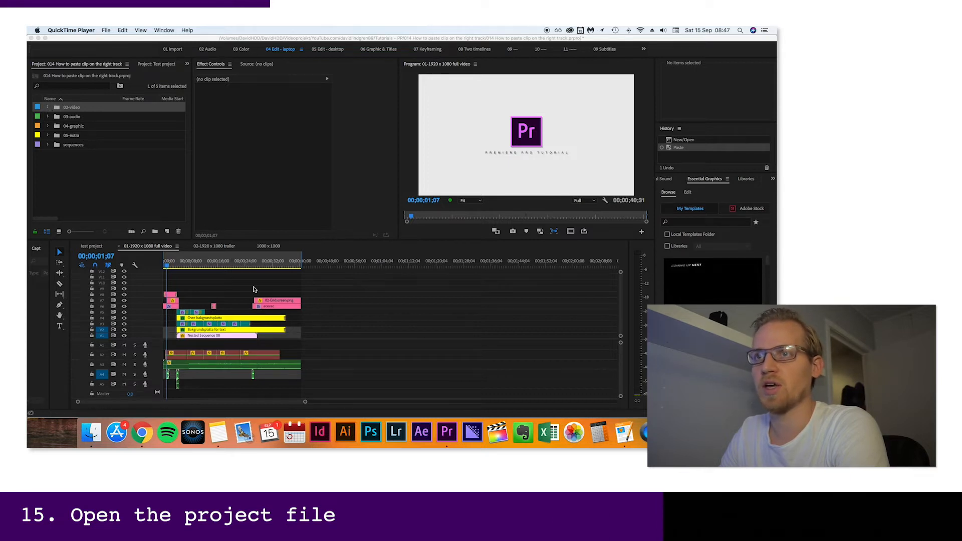
In Premiere Pro, import 014-video from the pp2-video folder into the 02-video bin and place it on V1 after the existing clips
{"action": "left_click", "coordinate": [47, 109]}
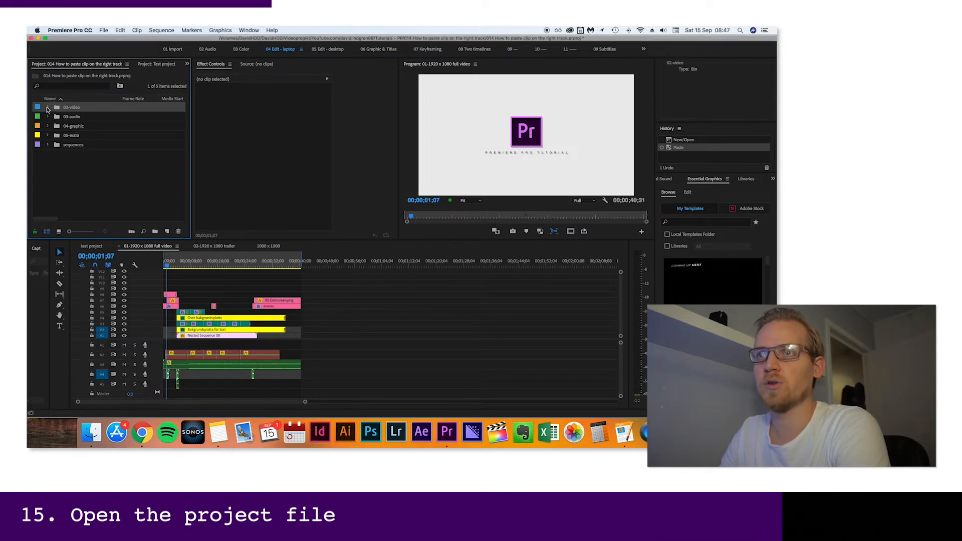
{"action": "left_click", "coordinate": [70, 117]}
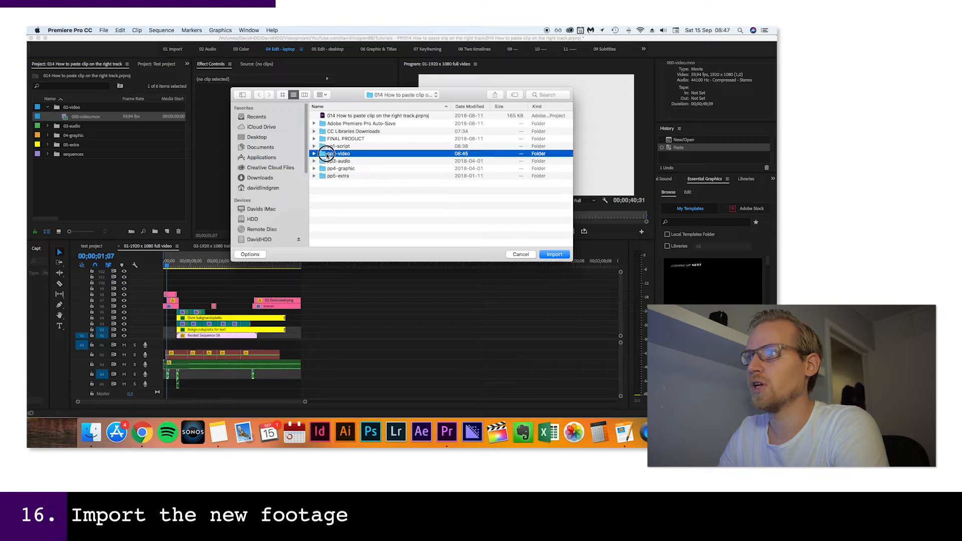
{"action": "double_click", "coordinate": [328, 154]}
{"action": "left_click", "coordinate": [338, 124]}
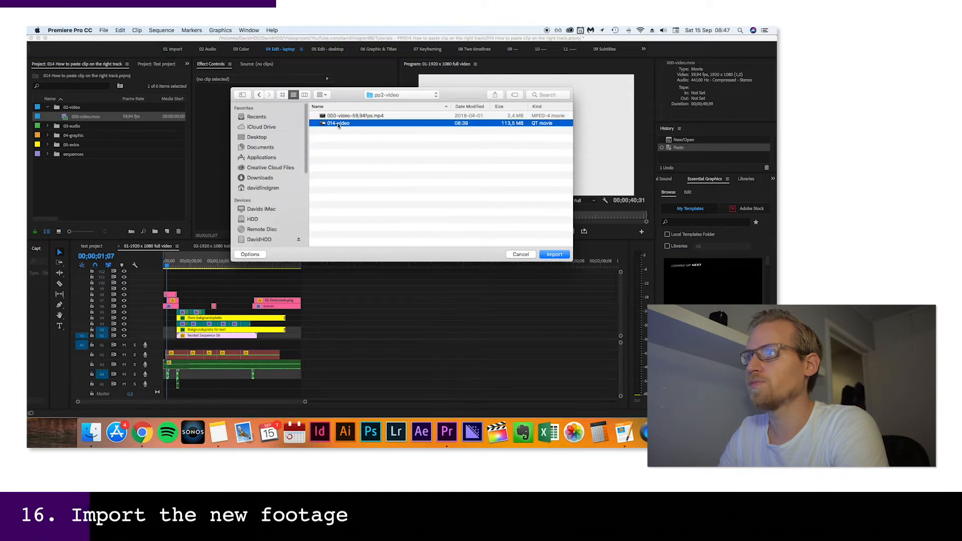
{"action": "left_click", "coordinate": [553, 254]}
{"action": "left_click_drag", "start_coordinate": [83, 126], "coordinate": [410, 342]}
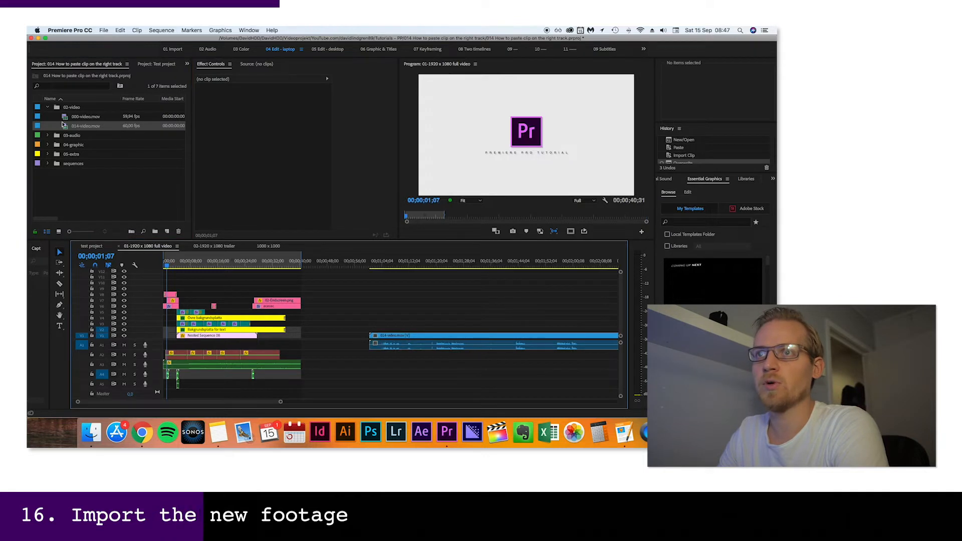
Delete the placeholder 000-video.mov from the 02-video bin together with its references in the sequences
{"action": "left_click", "coordinate": [68, 116]}
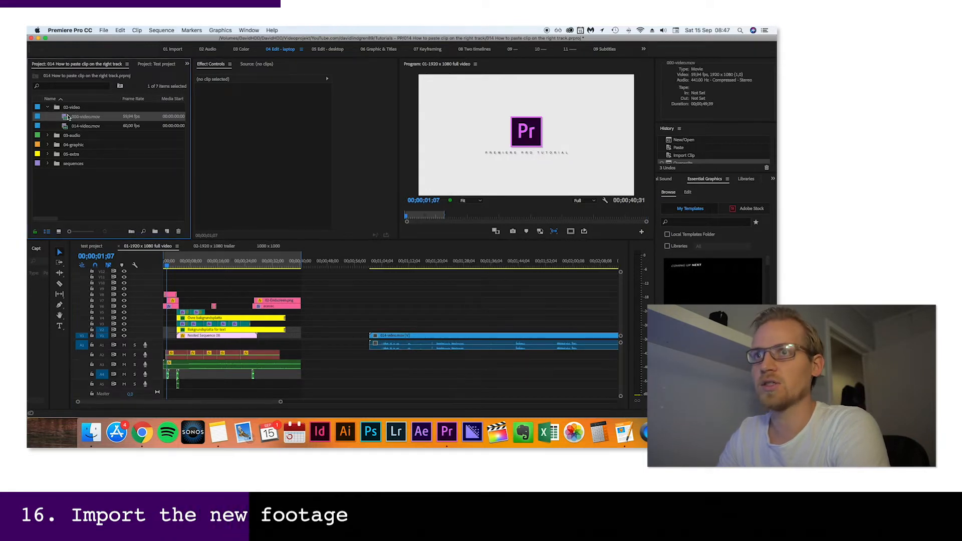
{"action": "key", "text": "Delete"}
{"action": "key", "text": "Return"}
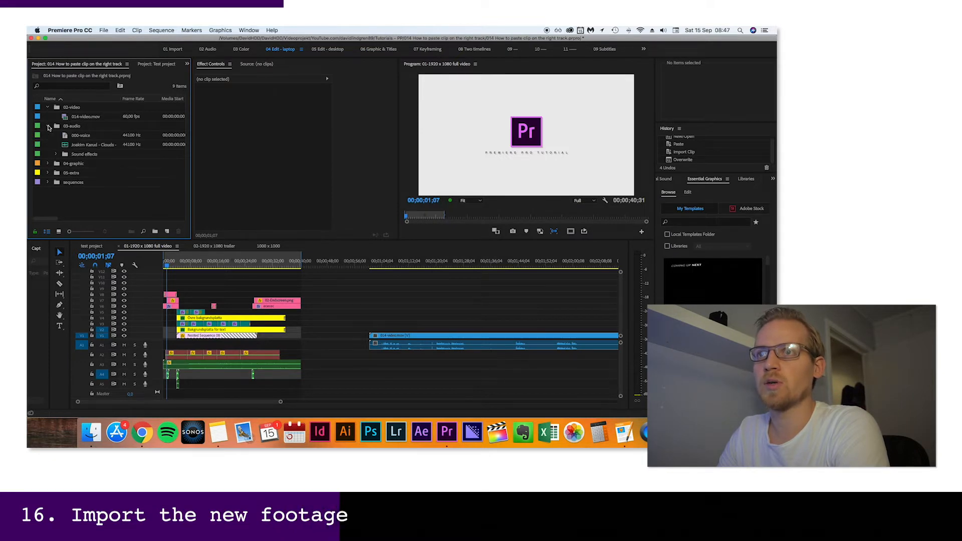
Import 014-audio.mp3 from the voice folder in pp3-audio into the 03-audio bin and place it on A2 beneath the 014-video clip
{"action": "left_click", "coordinate": [88, 145]}
{"action": "key", "text": "super+i"}
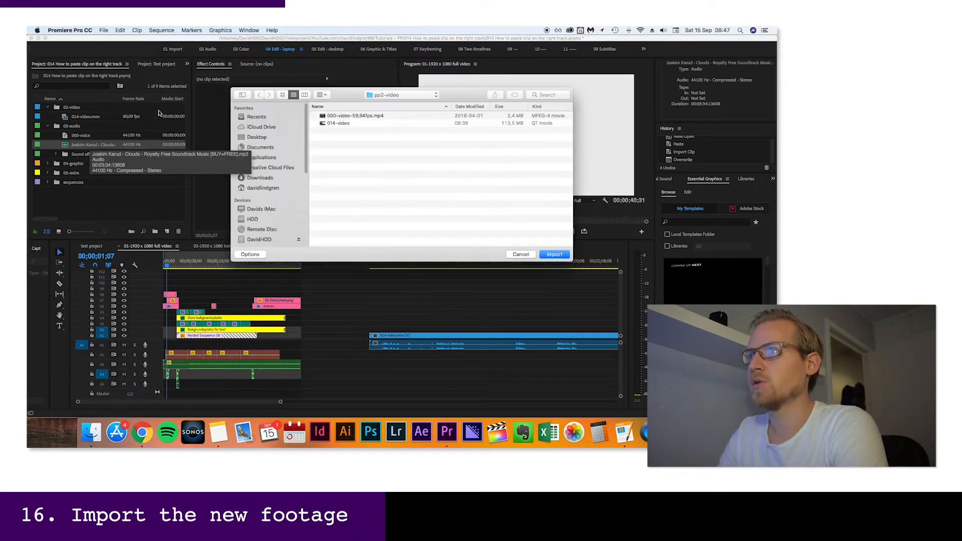
{"action": "left_click", "coordinate": [403, 95]}
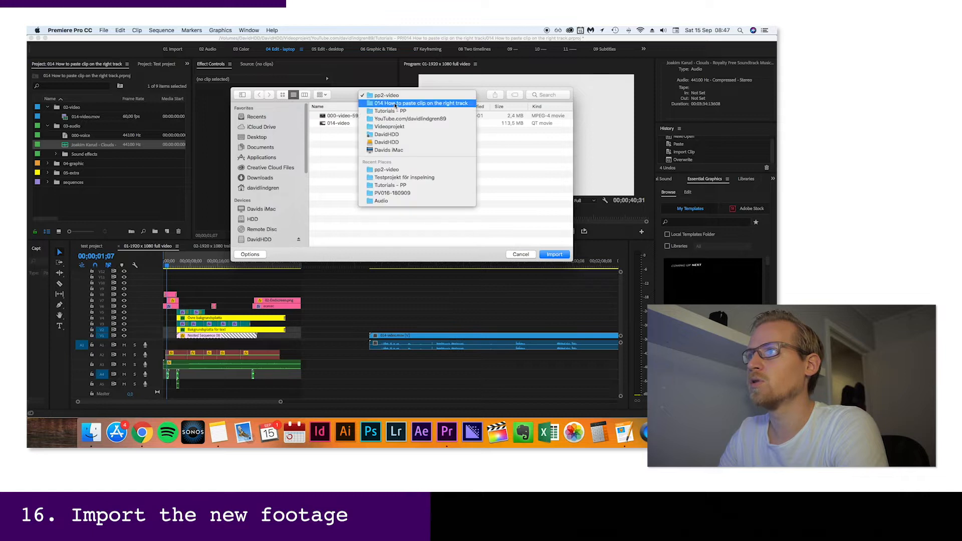
{"action": "left_click", "coordinate": [401, 104]}
{"action": "left_click", "coordinate": [344, 153]}
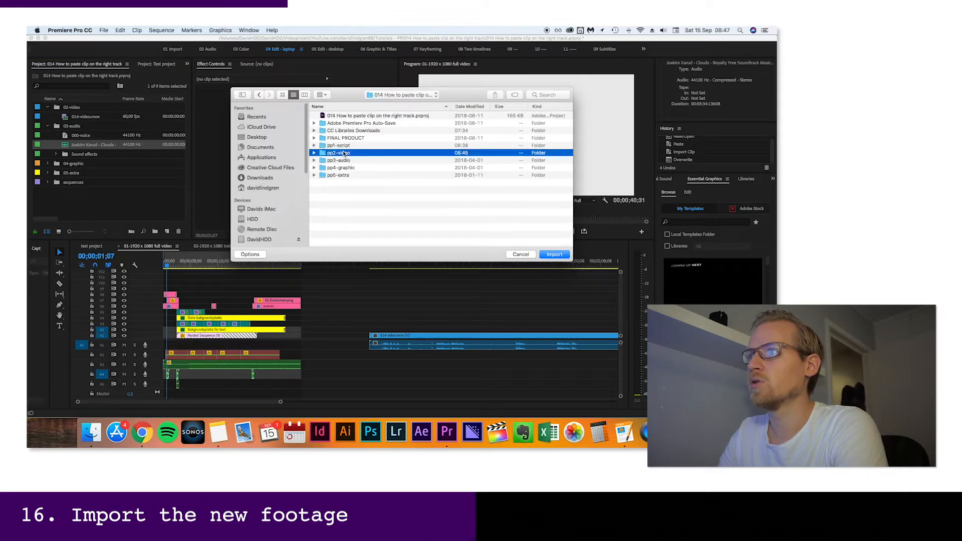
{"action": "double_click", "coordinate": [344, 160]}
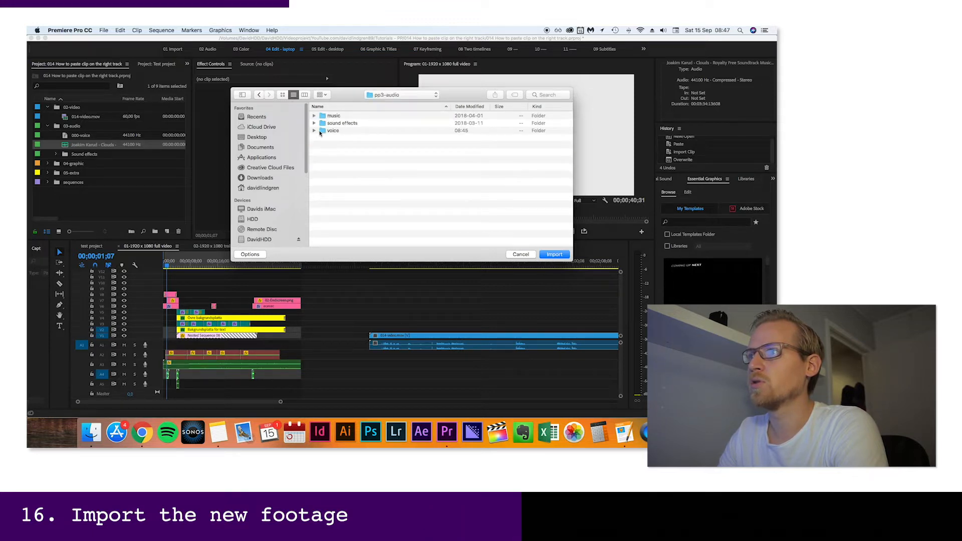
{"action": "double_click", "coordinate": [316, 131]}
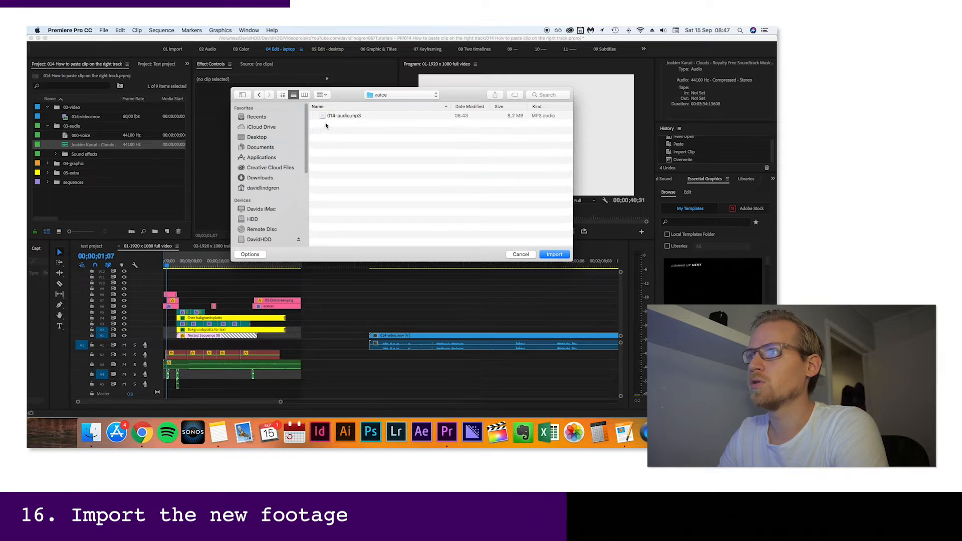
{"action": "left_click", "coordinate": [344, 116]}
{"action": "left_click", "coordinate": [551, 254]}
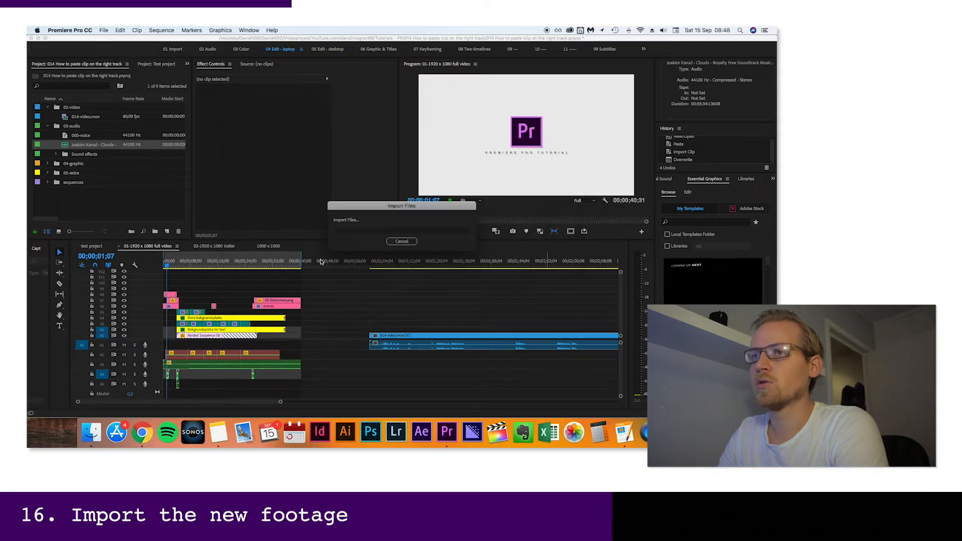
{"action": "left_click_drag", "start_coordinate": [80, 147], "coordinate": [370, 351]}
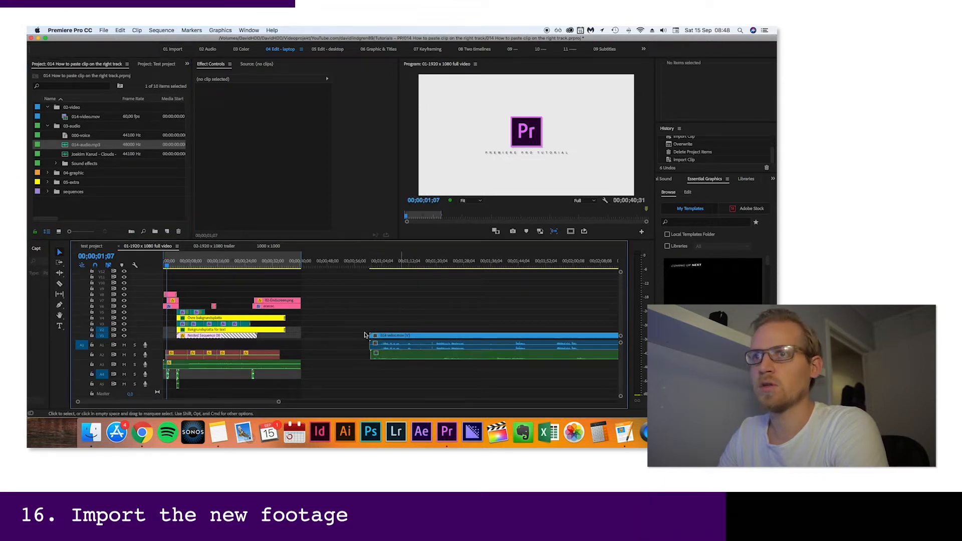
Delete the 000-voice placeholder and the Clouds music track from the 03-audio bin together with their references in the sequences
{"action": "left_click", "coordinate": [78, 138]}
{"action": "key", "text": "Delete"}
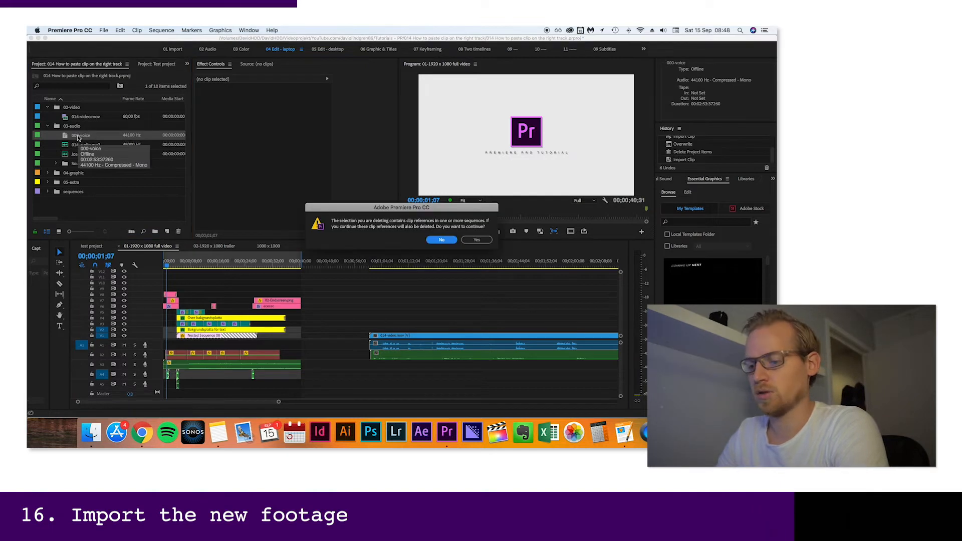
{"action": "key", "text": "Return"}
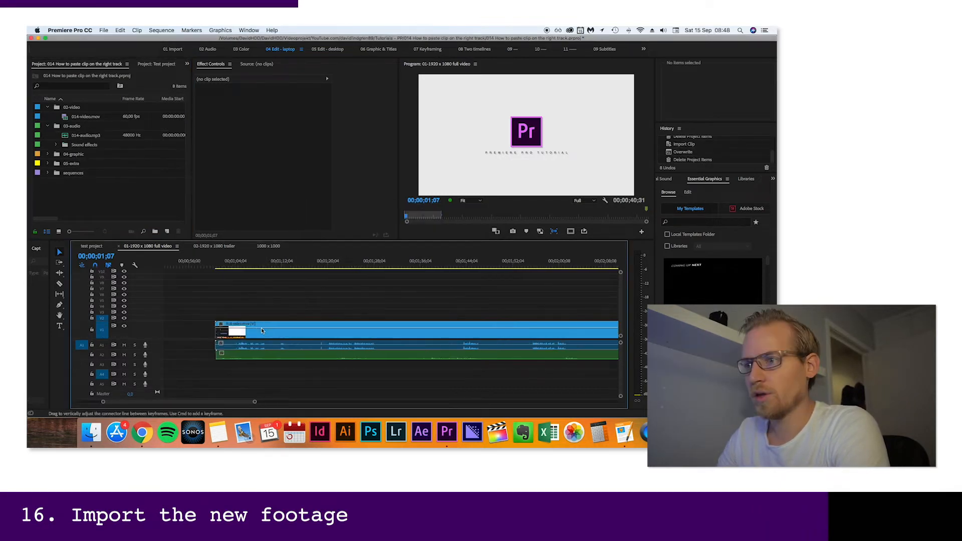
Adjust the audio gain of the 014-audio.mp3 clip on A2 by normalizing all peaks
{"action": "scroll", "coordinate": [260, 331], "scroll_direction": "up", "scroll_amount": 3}
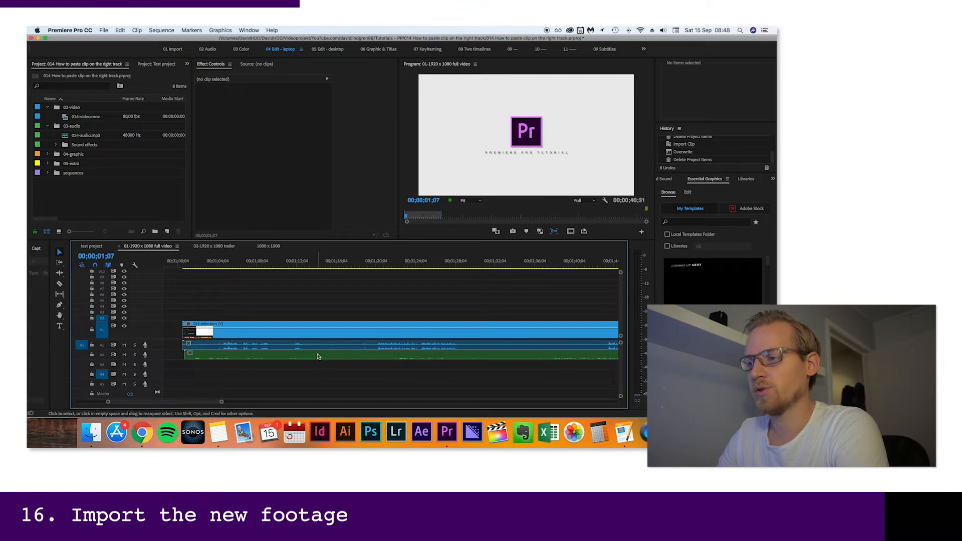
{"action": "left_click", "coordinate": [317, 356]}
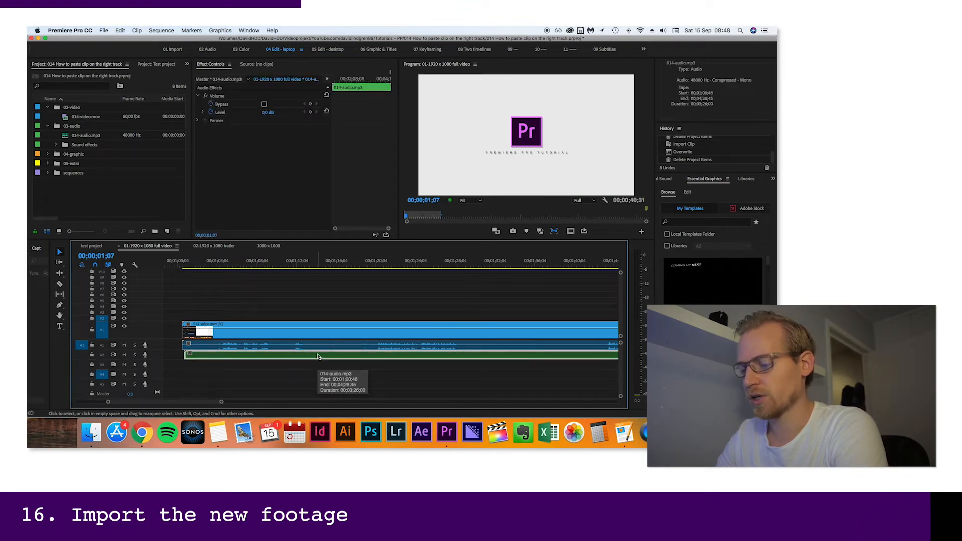
{"action": "key", "text": "g"}
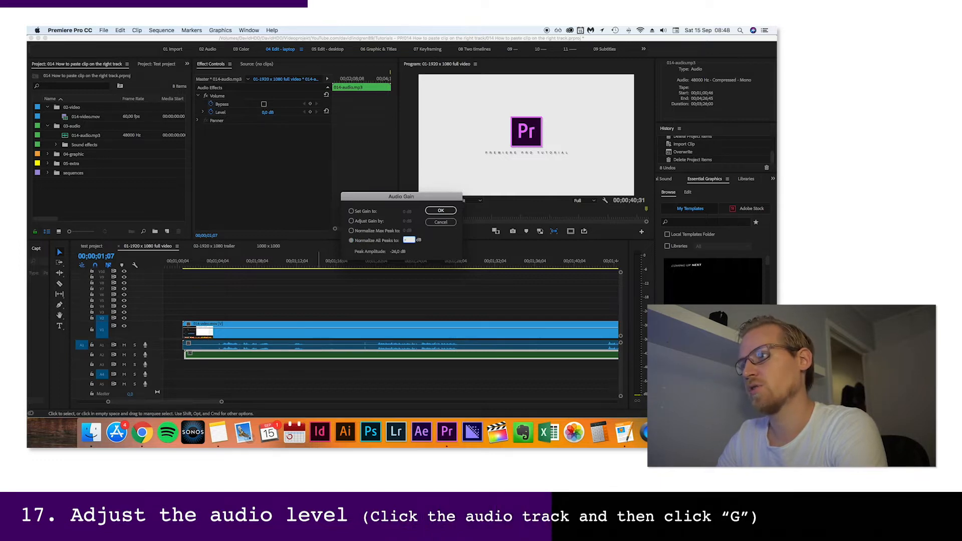
{"action": "key", "text": "Return"}
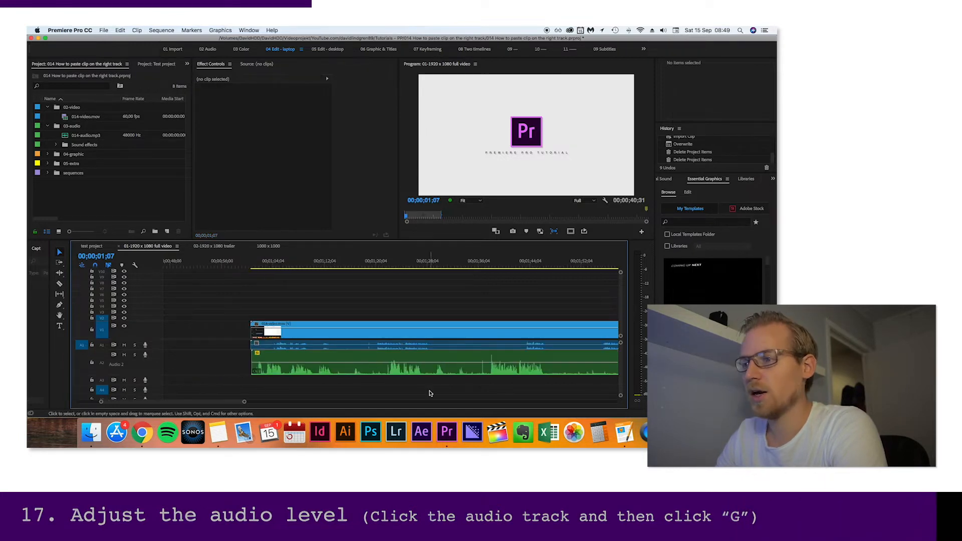
Synchronize the 014-video and 014-audio.mp3 clips by audio, using track channel 1
{"action": "left_click_drag", "start_coordinate": [430, 391], "coordinate": [314, 312]}
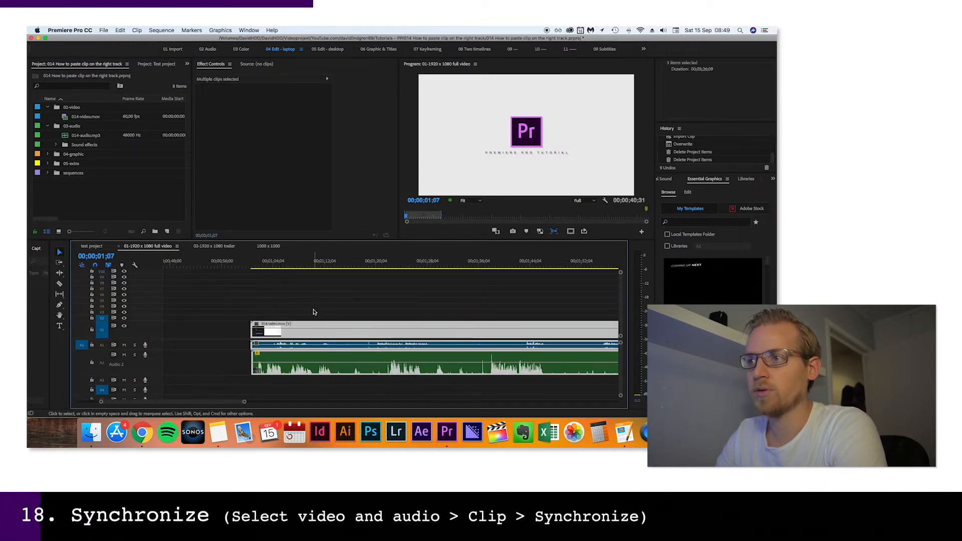
{"action": "left_click", "coordinate": [137, 30]}
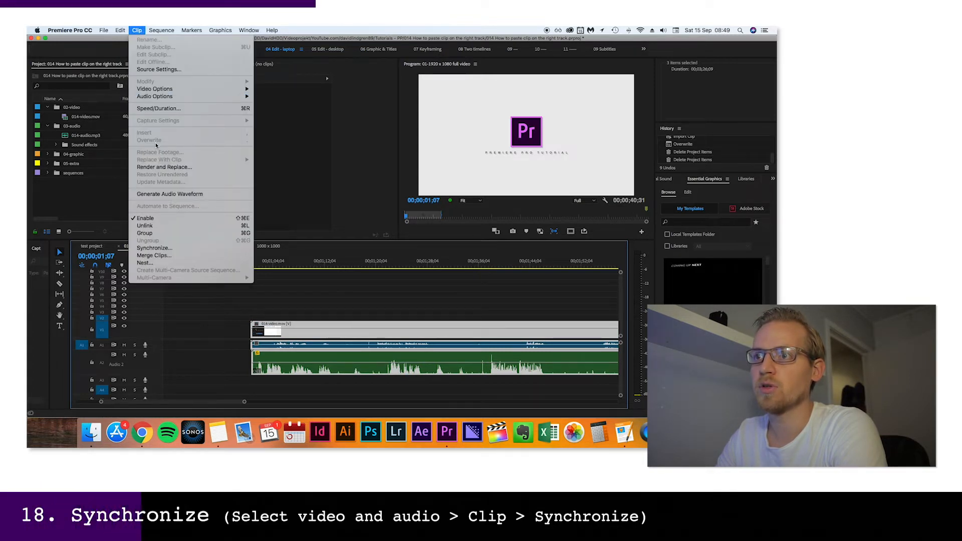
{"action": "left_click", "coordinate": [155, 249]}
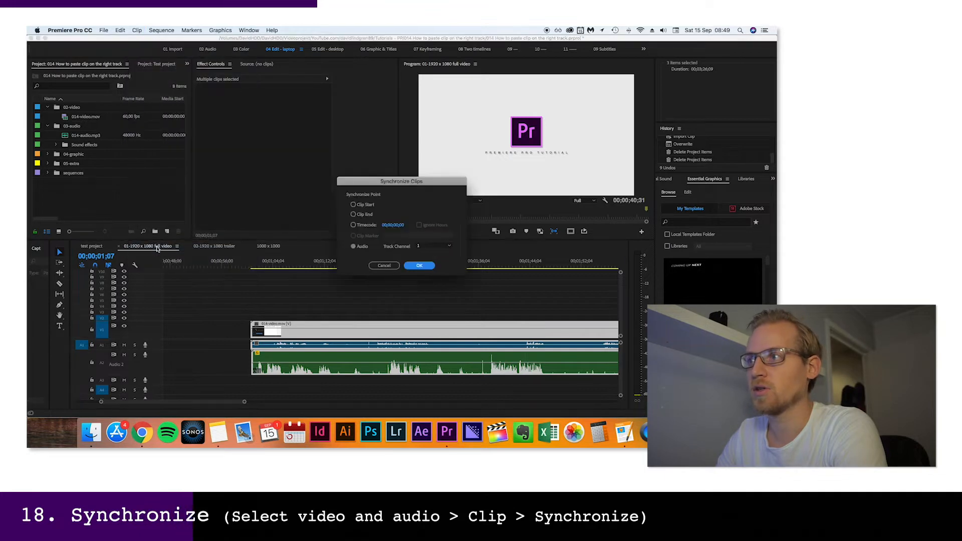
{"action": "left_click", "coordinate": [418, 266]}
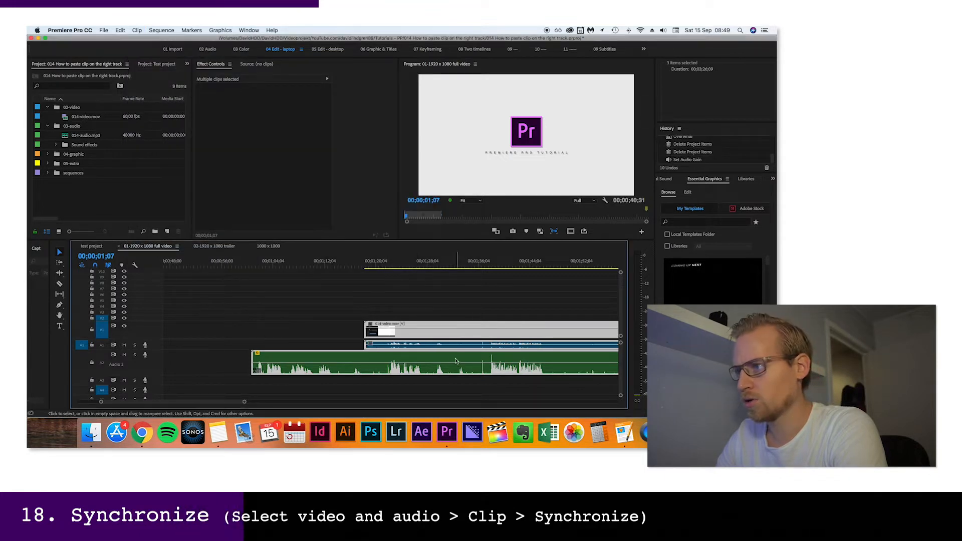
Enlarge audio track A1 so its waveform can be compared with the voice recording on A2
{"action": "double_click", "coordinate": [156, 346]}
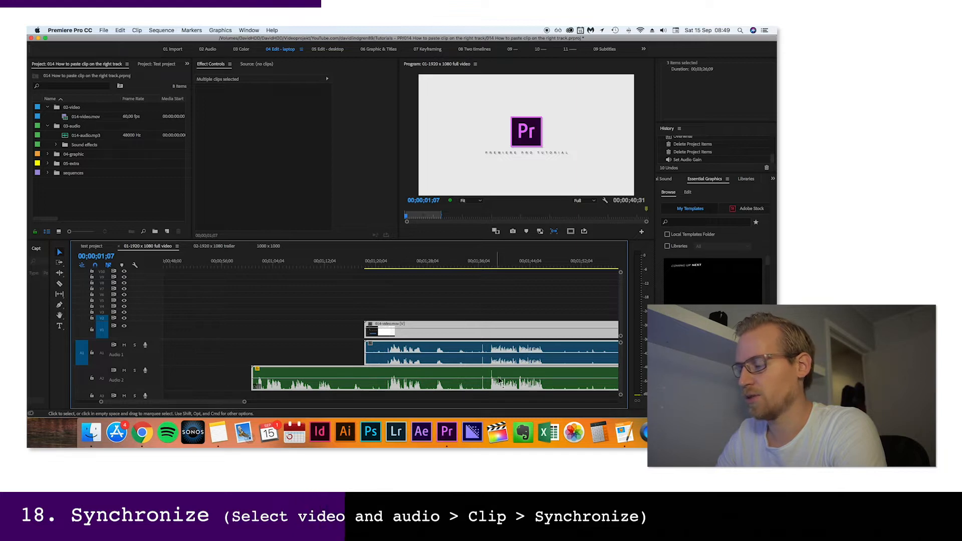
{"action": "key", "text": "minus"}
{"action": "key", "text": "minus"}
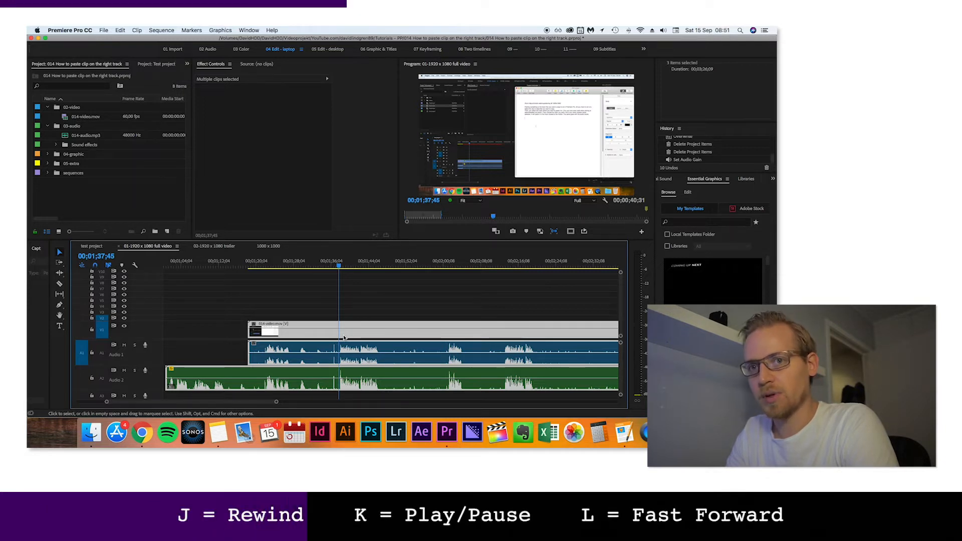
Play the synchronized clips and cut the video and both audio clips at 00;01;37;53, where the speech starts
{"action": "key", "text": "k"}
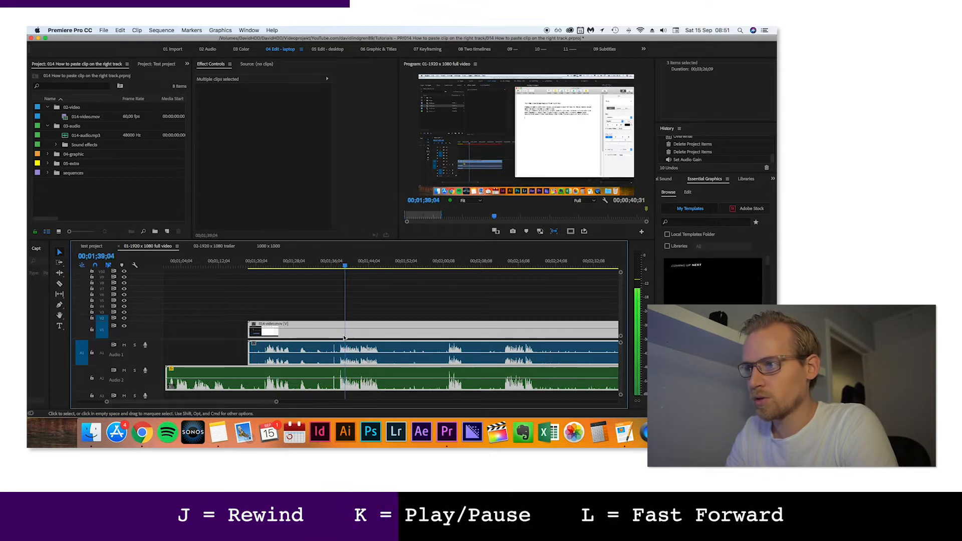
{"action": "key", "text": "j"}
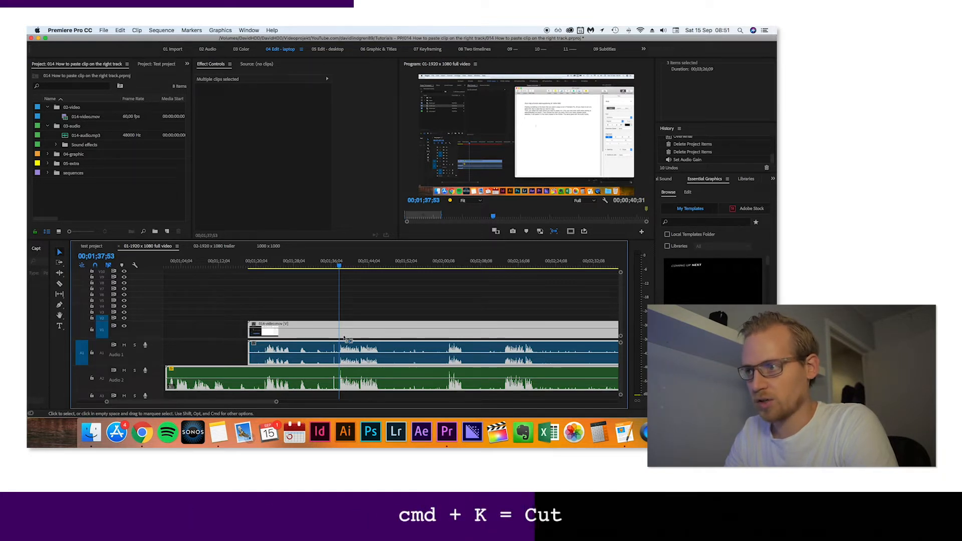
{"action": "key", "text": "super+k"}
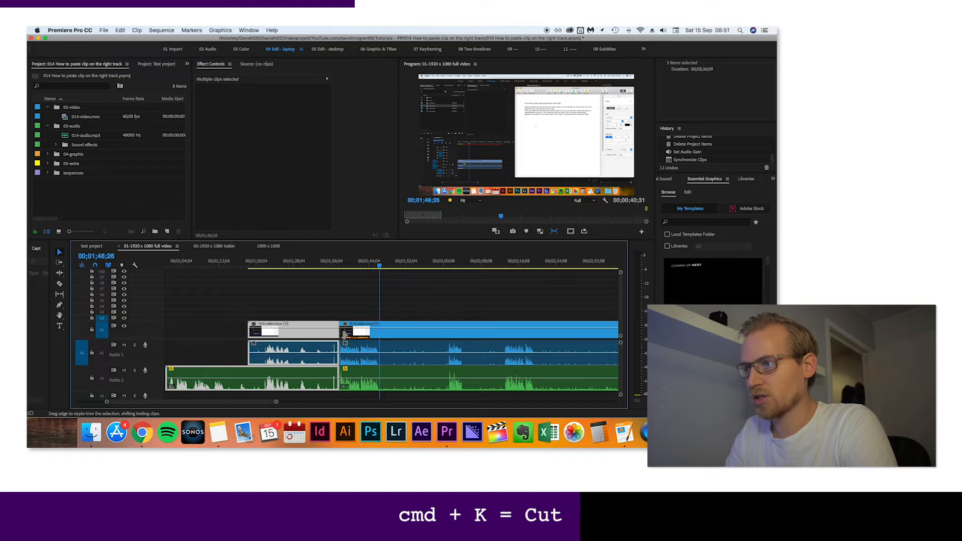
Cut the 014-video clip at 00;01;46;26 and undo that cut
{"action": "key", "text": "super+k"}
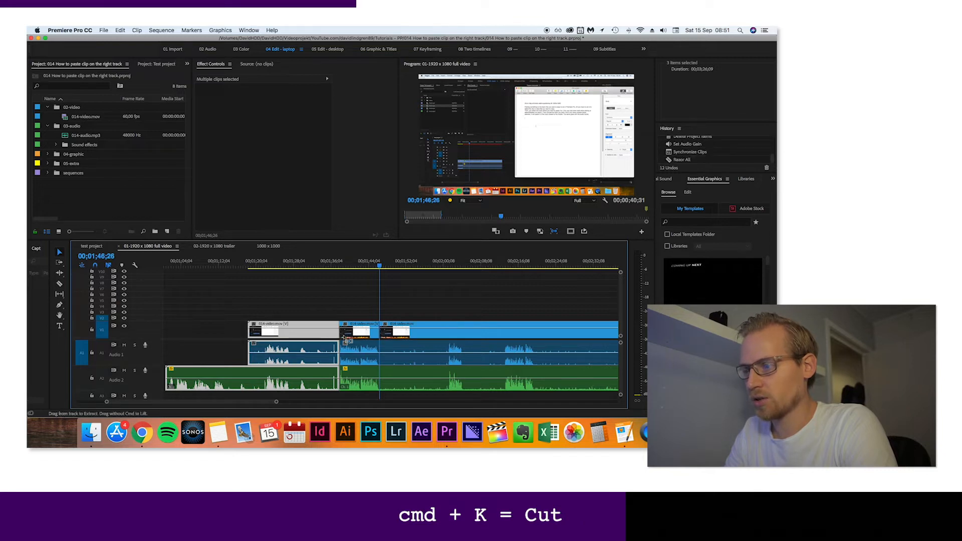
{"action": "key", "text": "super+z"}
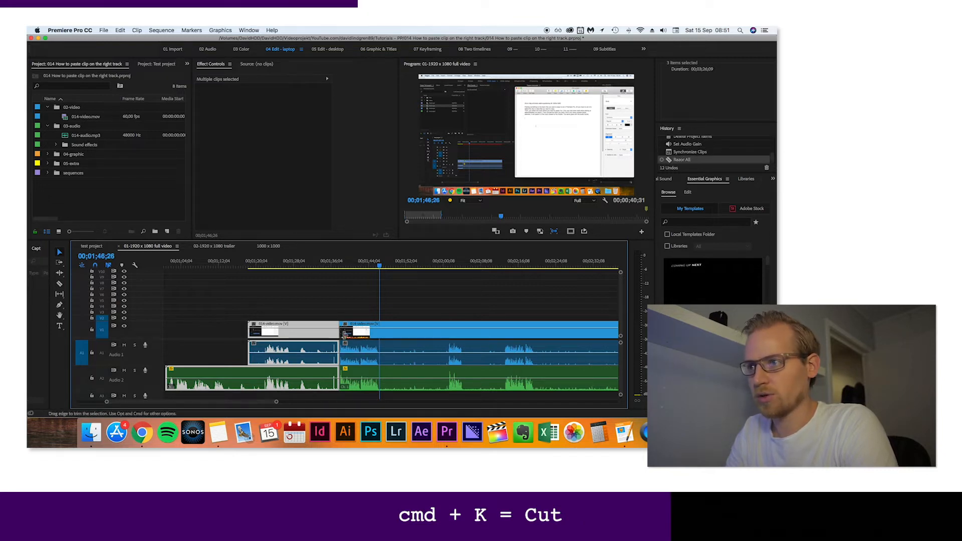
Target only tracks V1, A1 and A2, and cut the synchronized video and audio clips at 00;01;46;26
{"action": "left_click", "coordinate": [102, 354]}
{"action": "left_click", "coordinate": [102, 374]}
{"action": "left_click", "coordinate": [103, 318]}
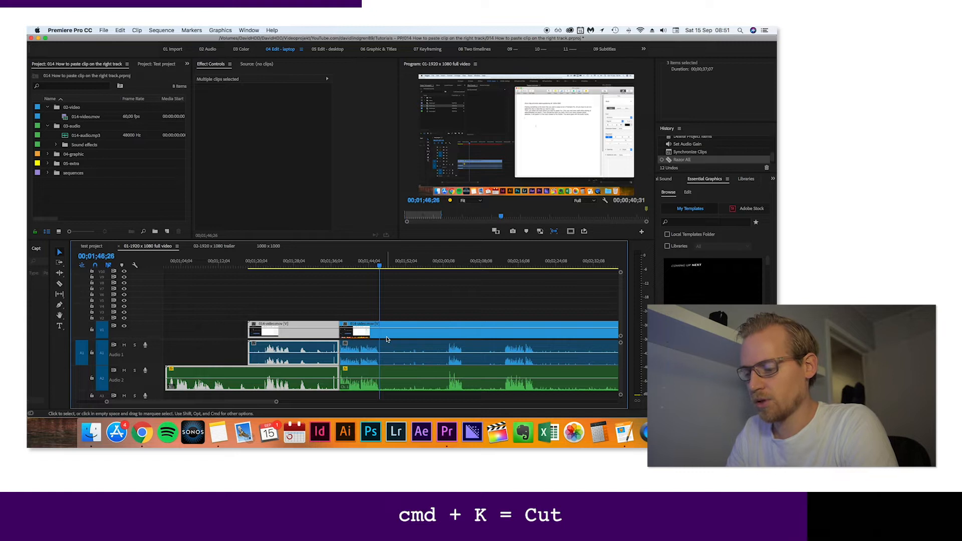
{"action": "key", "text": "super+k"}
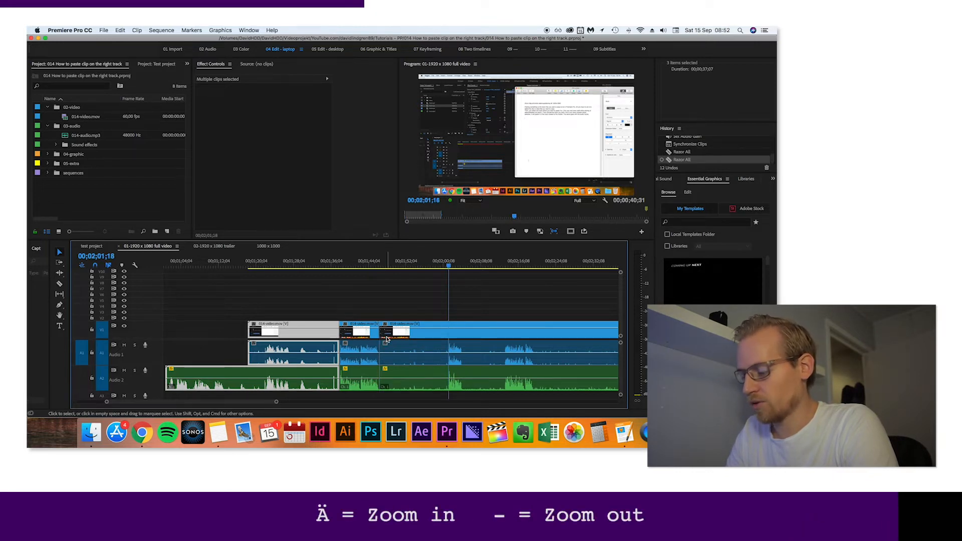
{"action": "key", "text": "adiaeresis"}
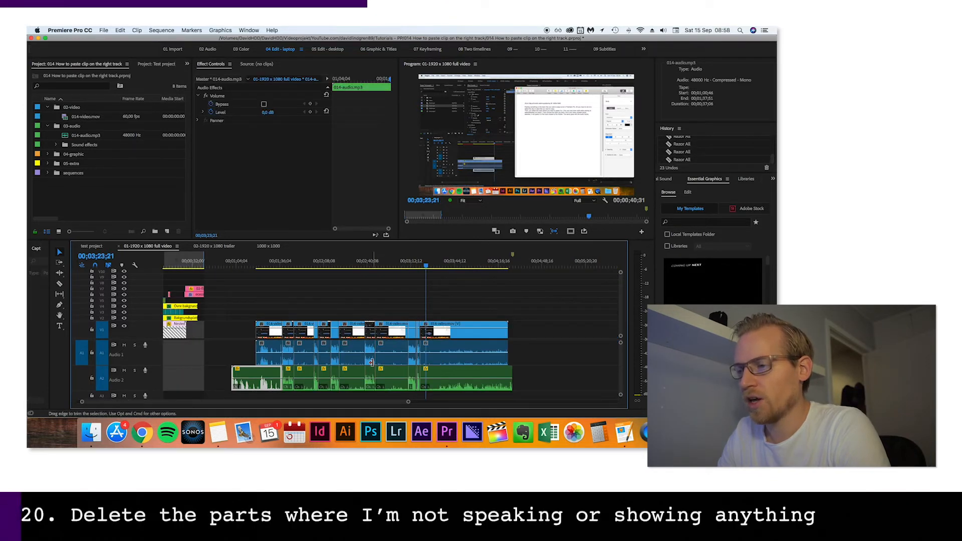
Delete the opening video and audio sections that precede the first cut, where the speech starts
{"action": "scroll", "coordinate": [330, 368], "scroll_direction": "up", "scroll_amount": 2}
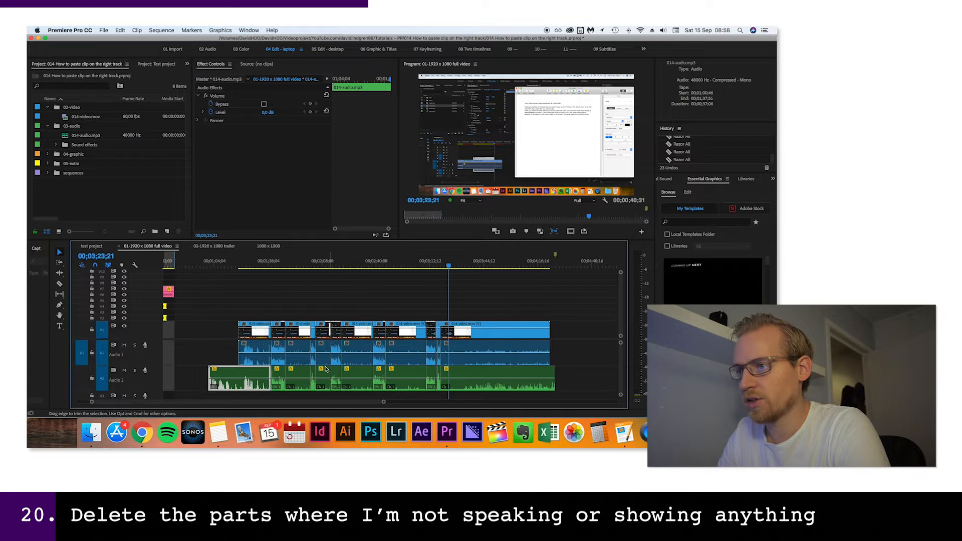
{"action": "scroll", "coordinate": [297, 385], "scroll_direction": "up", "scroll_amount": 2}
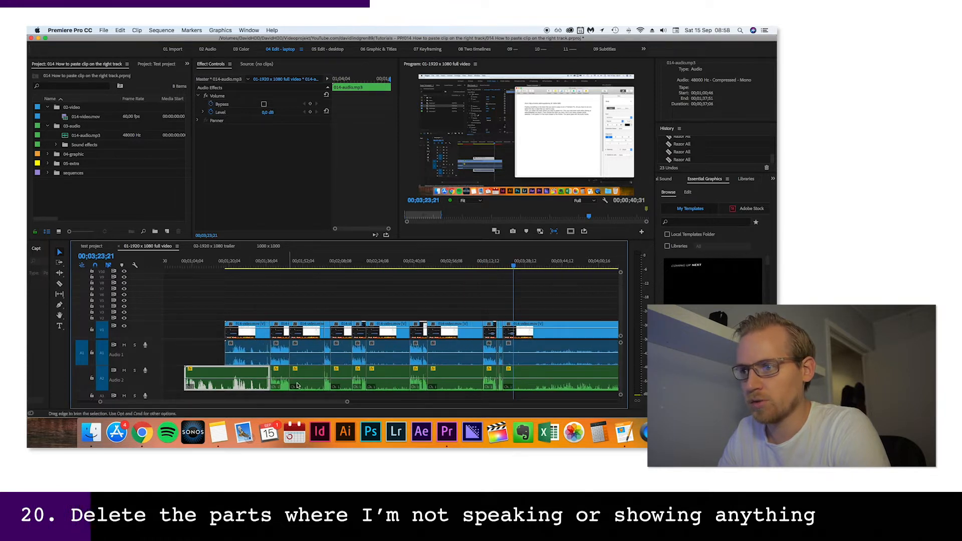
{"action": "left_click_drag", "start_coordinate": [269, 304], "coordinate": [206, 374]}
{"action": "key", "text": "Delete"}
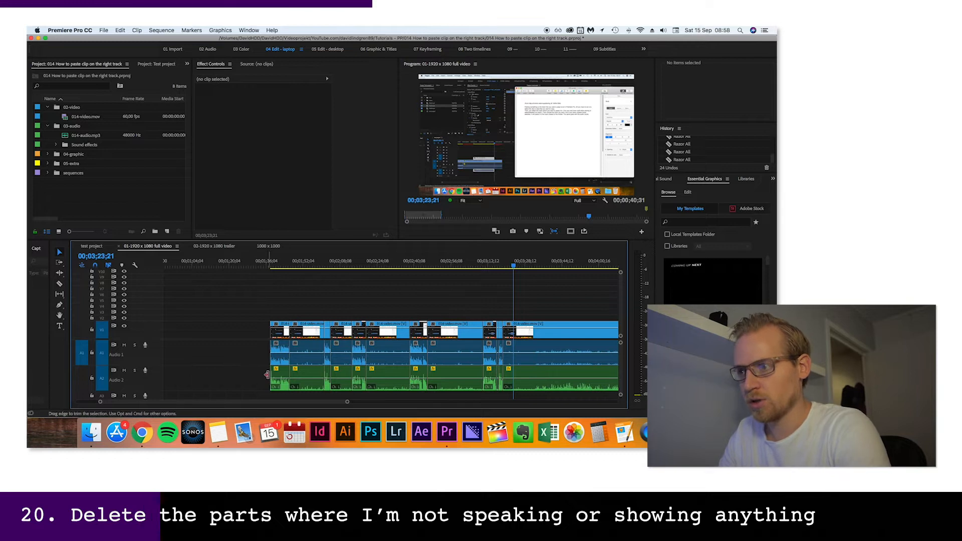
Check the second section at 00;01;54;19 and delete its silent voice clip from track A2
{"action": "scroll", "coordinate": [266, 375], "scroll_direction": "up", "scroll_amount": 5}
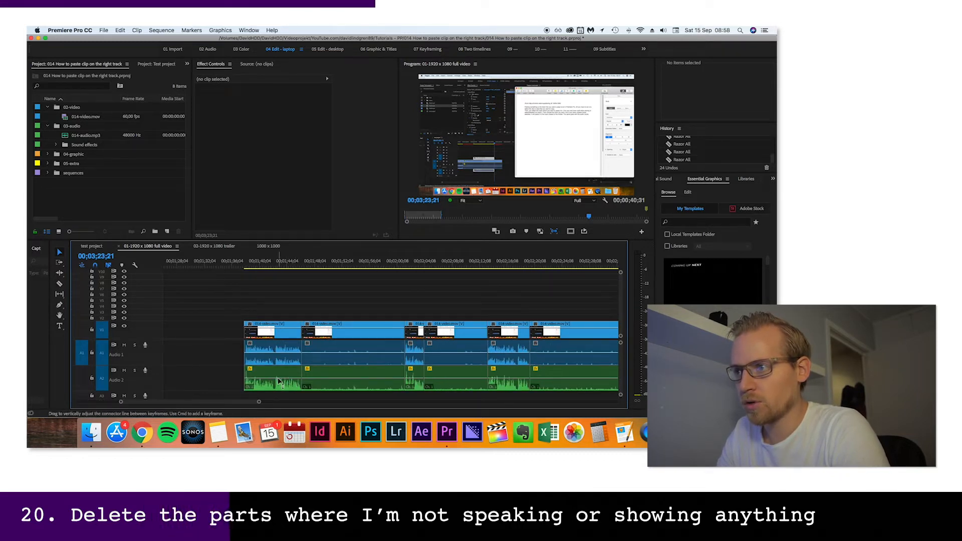
{"action": "left_click_drag", "start_coordinate": [308, 264], "coordinate": [357, 264]}
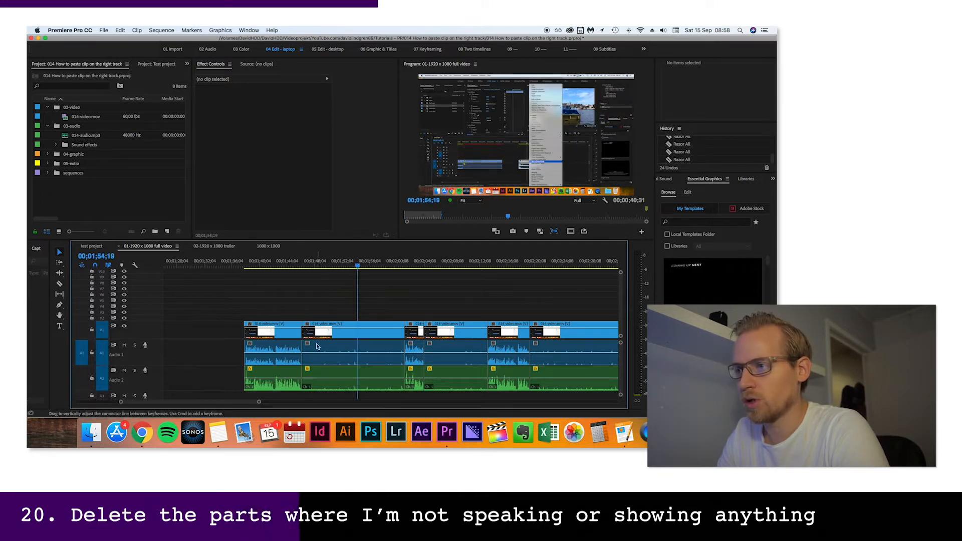
{"action": "left_click", "coordinate": [332, 377]}
{"action": "key", "text": "Delete"}
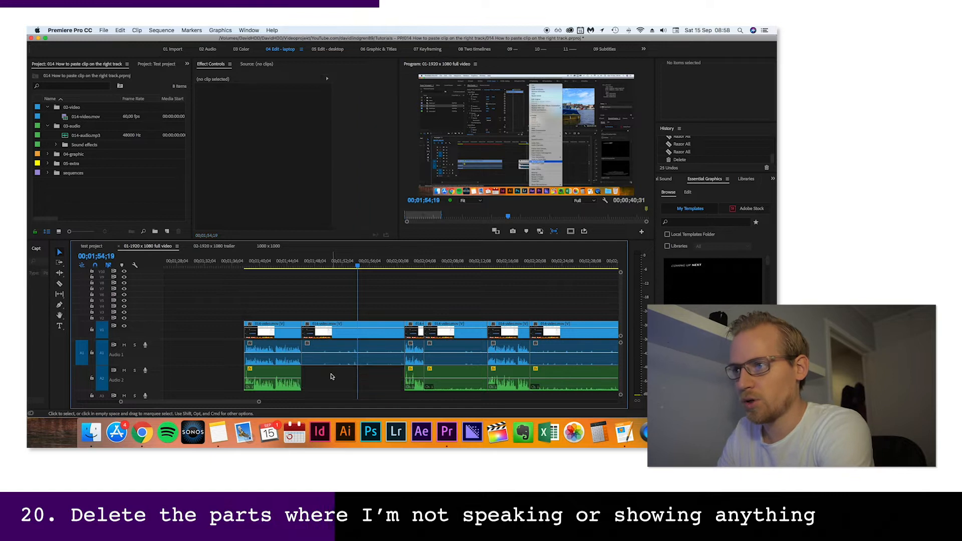
Delete the 014-video clip above the first spoken part, and only the recording's own A1 audio from the second section
{"action": "left_click", "coordinate": [269, 357]}
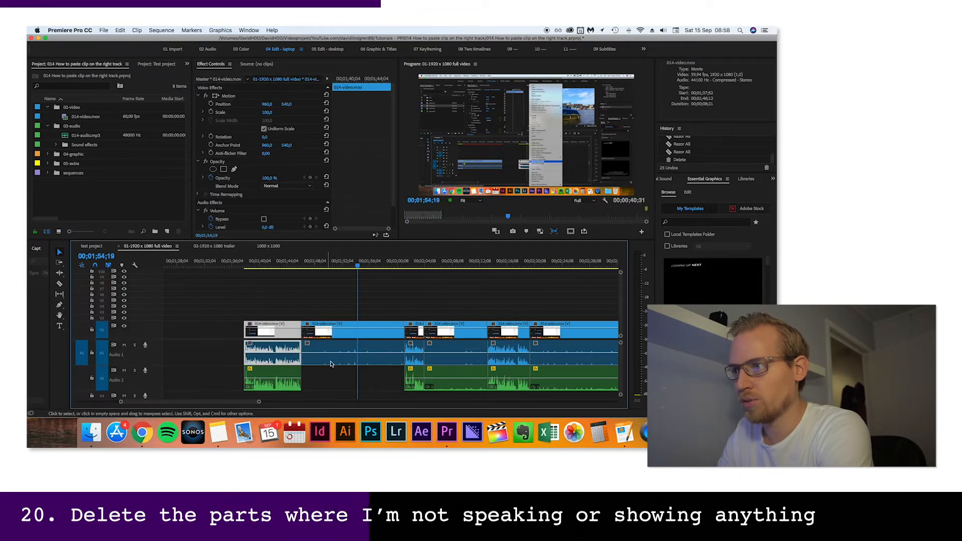
{"action": "key", "text": "Delete"}
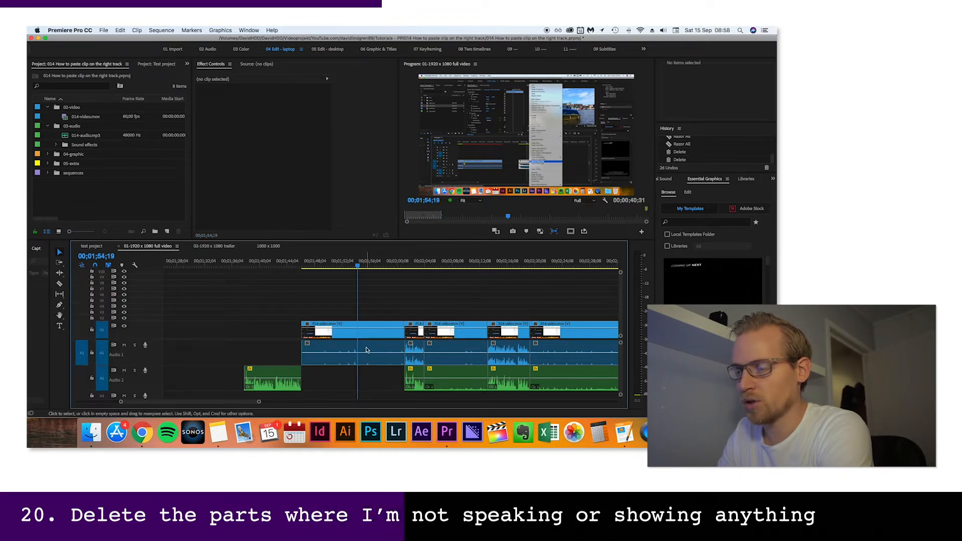
{"action": "left_click", "coordinate": [367, 350]}
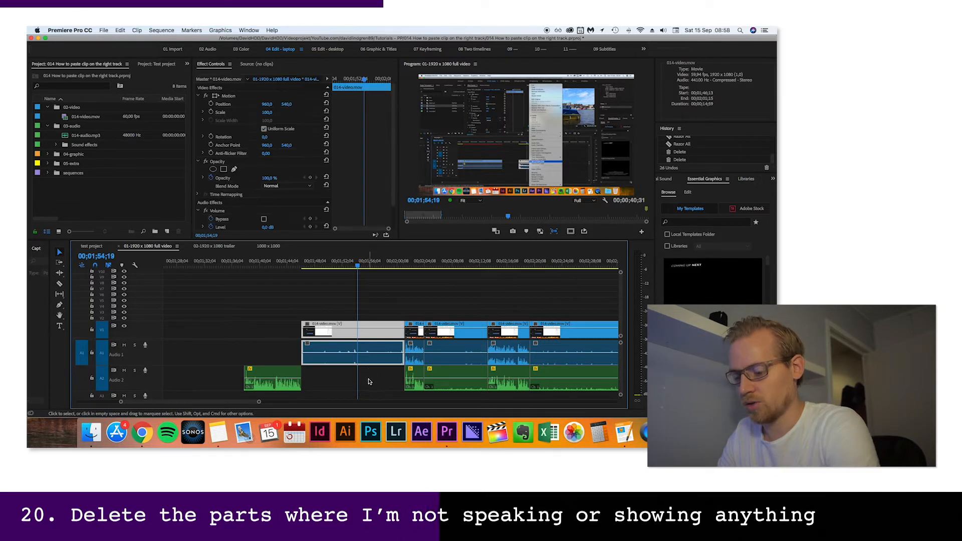
{"action": "left_click", "coordinate": [383, 355], "text": "alt"}
{"action": "key", "text": "Delete"}
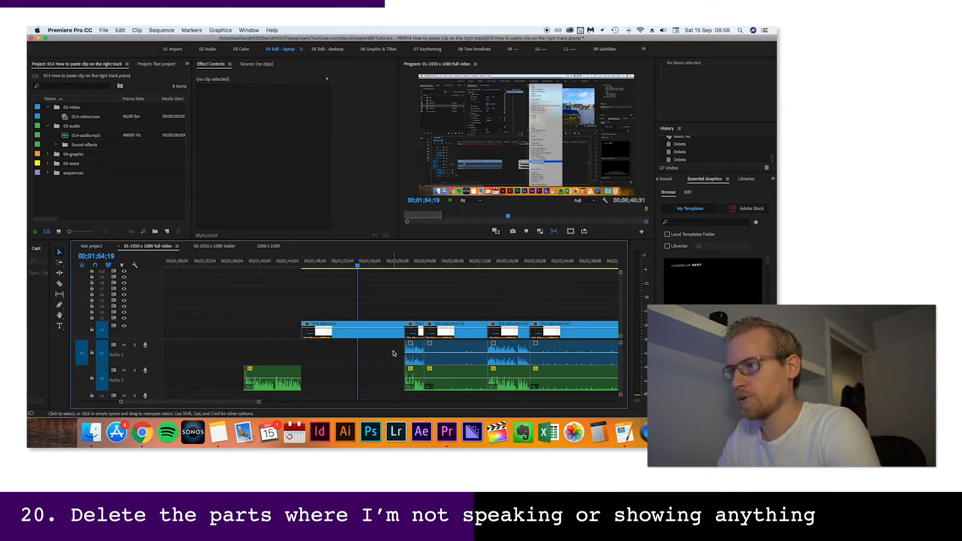
Delete the silent voice clips on A2 and the 014-video clips over the spoken parts in the middle of the sequence
{"action": "scroll", "coordinate": [382, 358], "scroll_direction": "right", "scroll_amount": 2}
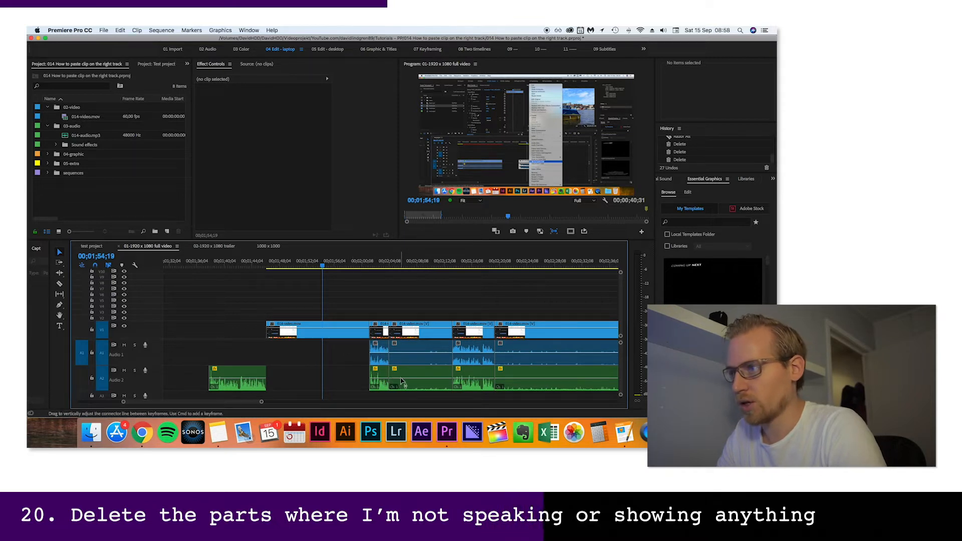
{"action": "left_click", "coordinate": [411, 360]}
{"action": "left_click", "coordinate": [412, 380]}
{"action": "key", "text": "Delete"}
{"action": "left_click", "coordinate": [380, 354]}
{"action": "key", "text": "Delete"}
{"action": "left_click", "coordinate": [477, 332]}
Delete the last silent voice clips and the remaining 014-video clips over spoken parts at the end of the sequence
{"action": "key", "text": "Delete"}
{"action": "scroll", "coordinate": [401, 366], "scroll_direction": "right", "scroll_amount": 15}
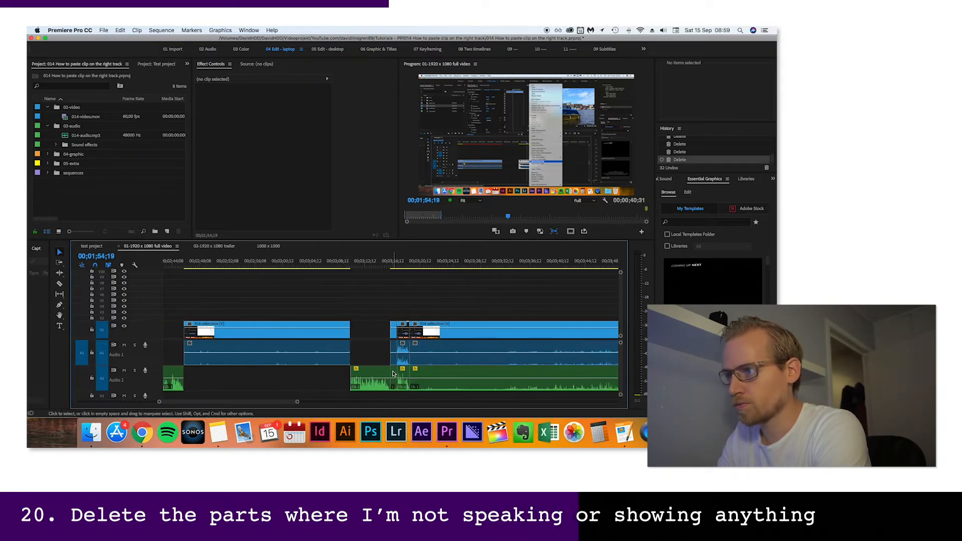
{"action": "left_click", "coordinate": [393, 374]}
{"action": "key", "text": "Delete"}
{"action": "scroll", "coordinate": [396, 371], "scroll_direction": "right", "scroll_amount": 10}
{"action": "left_click", "coordinate": [397, 372]}
{"action": "key", "text": "Delete"}
{"action": "left_click", "coordinate": [397, 358]}
{"action": "key", "text": "Delete"}
{"action": "scroll", "coordinate": [385, 368], "scroll_direction": "down", "scroll_amount": 8}
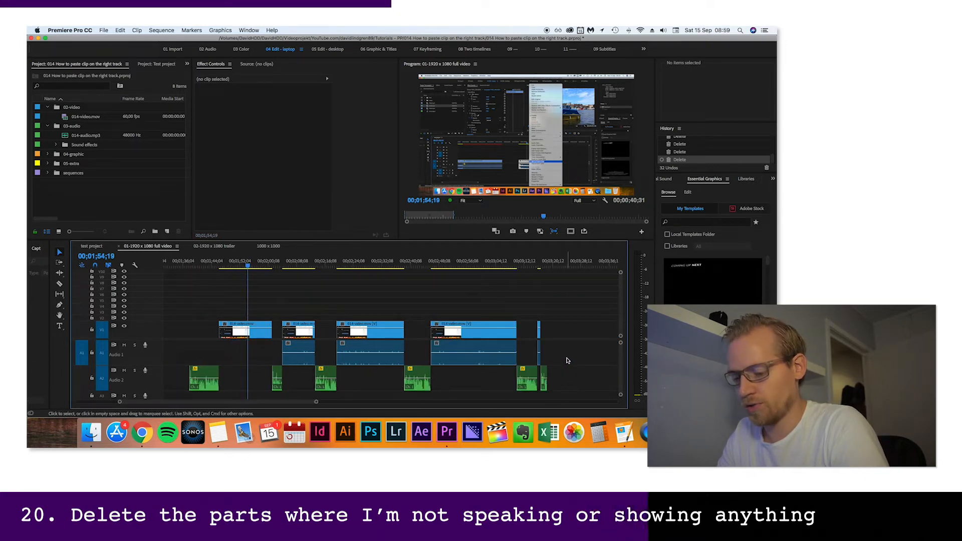
Delete all remaining recording audio clips on A1 and move the voice clips from A2 up to A1
{"action": "left_click_drag", "start_coordinate": [571, 359], "coordinate": [275, 352]}
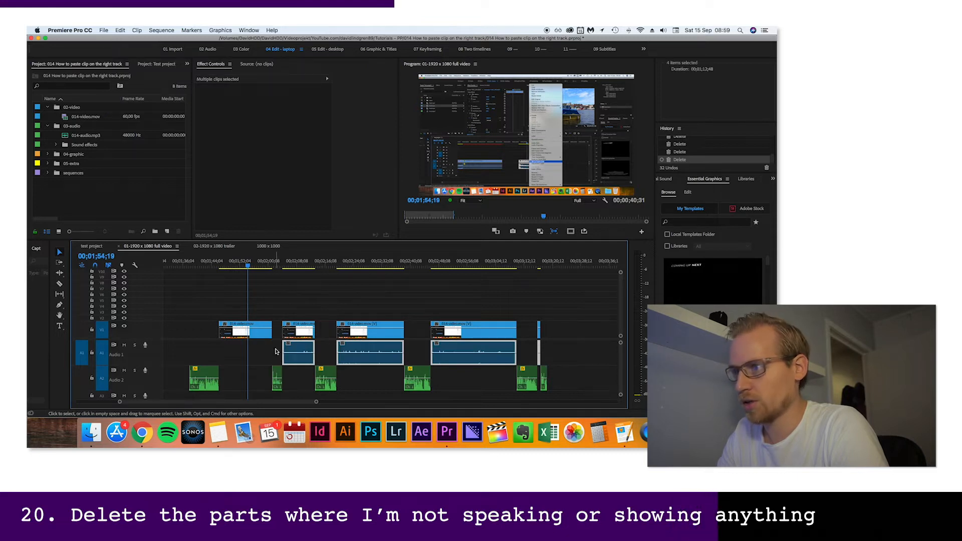
{"action": "key", "text": "Delete"}
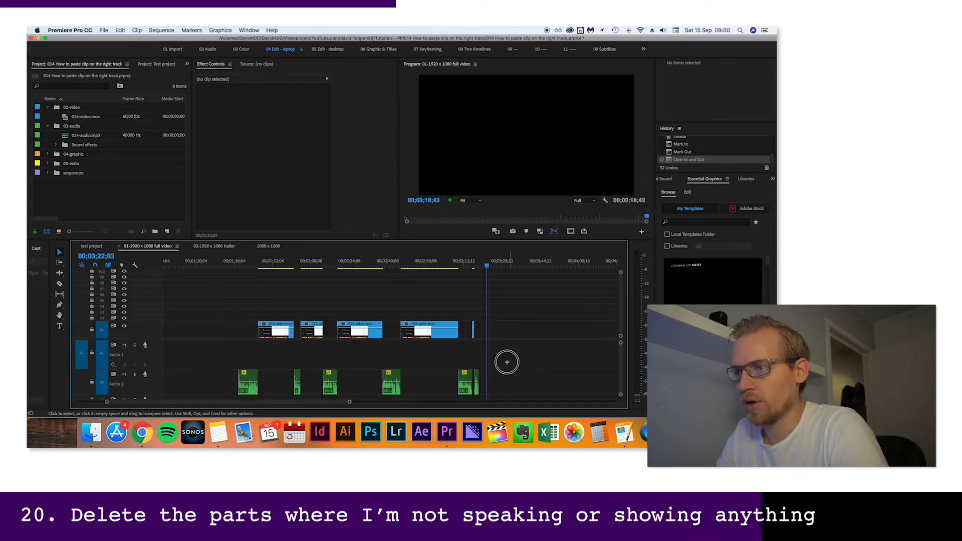
{"action": "left_click_drag", "start_coordinate": [507, 358], "coordinate": [243, 377]}
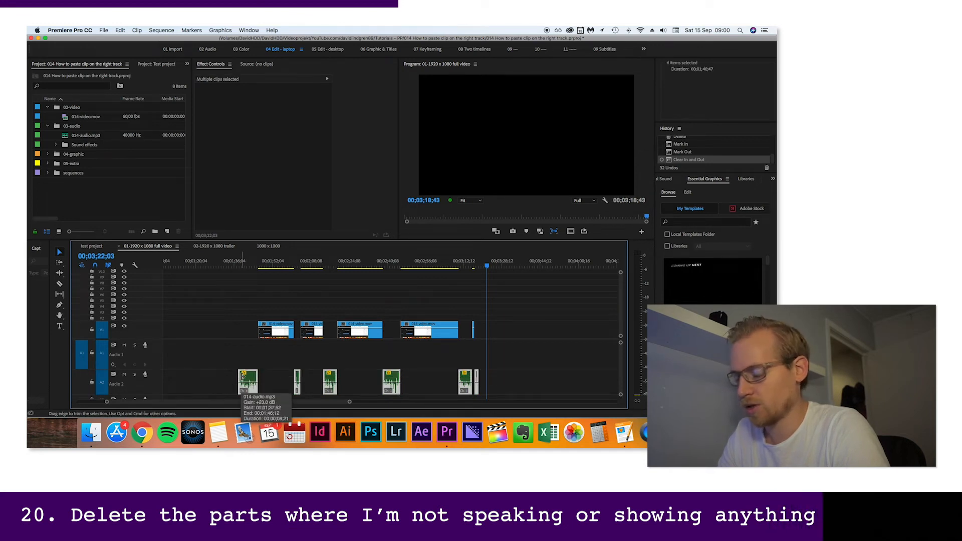
{"action": "key", "text": "alt+Up"}
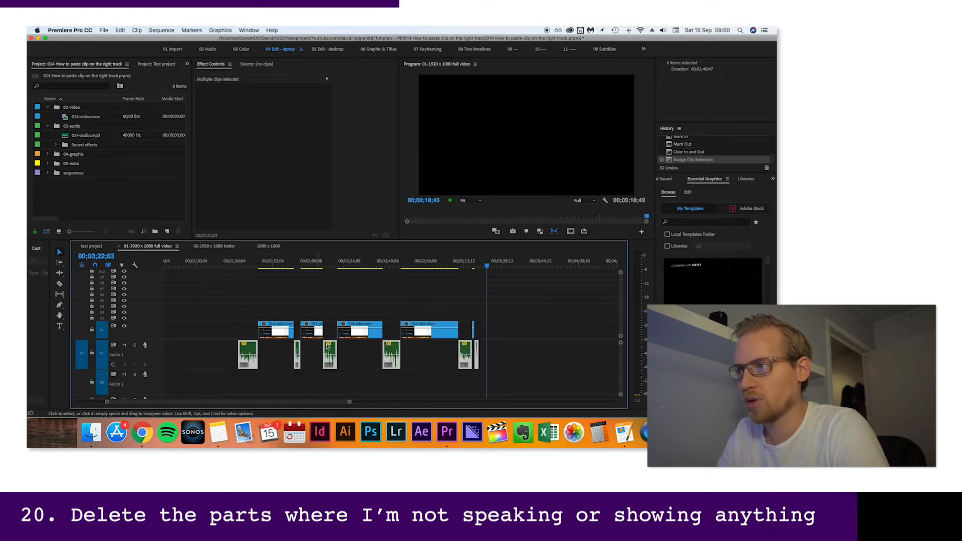
Butt the video clips together on V1 and move all six voice clips on A1 past the end of the video
{"action": "mouse_move", "coordinate": [280, 337]}
{"action": "left_mouse_down"}
{"action": "mouse_move", "coordinate": [261, 334]}
{"action": "mouse_move", "coordinate": [284, 334]}
{"action": "mouse_move", "coordinate": [273, 335]}
{"action": "left_mouse_up"}
{"action": "left_click_drag", "start_coordinate": [431, 334], "coordinate": [419, 333]}
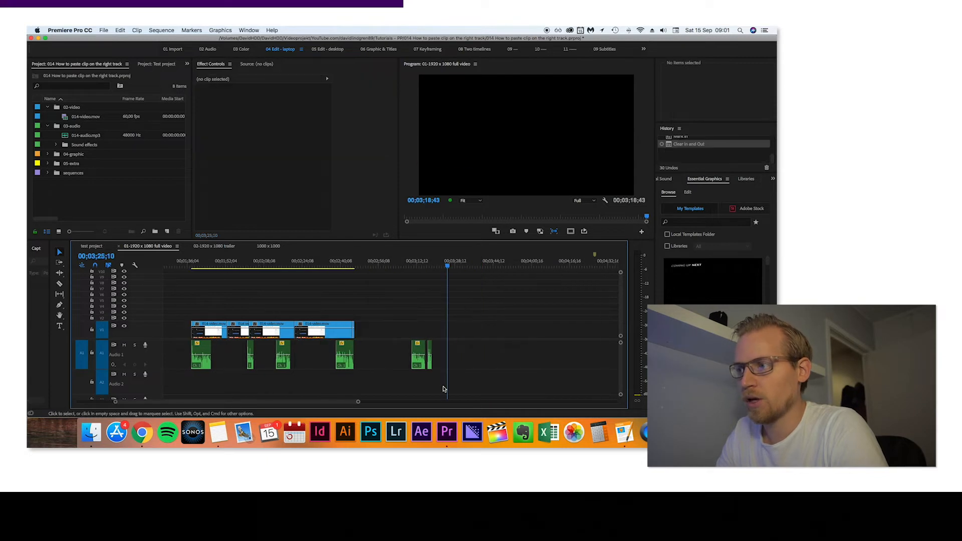
{"action": "left_click_drag", "start_coordinate": [460, 388], "coordinate": [374, 350]}
{"action": "scroll", "coordinate": [374, 350], "scroll_direction": "right", "scroll_amount": 5}
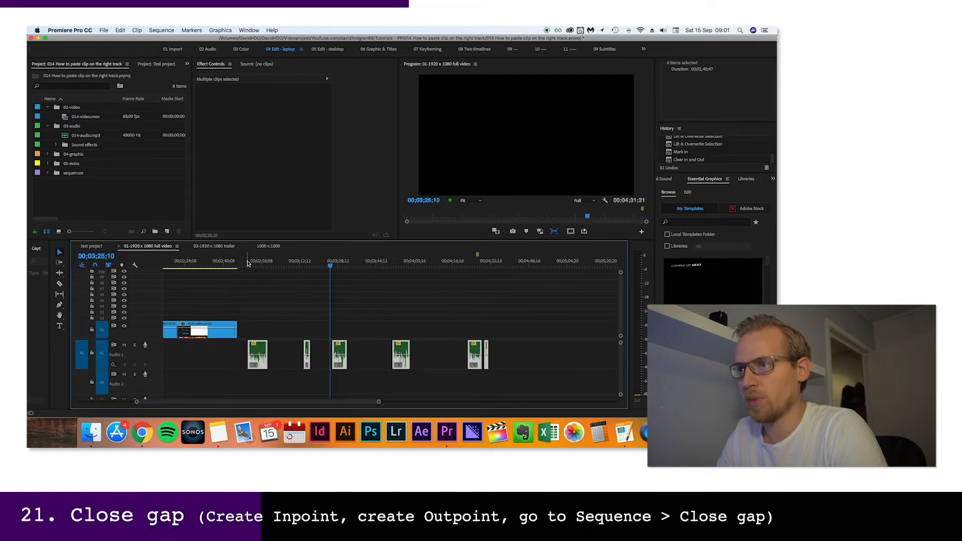
Mark In at 00;02;49;37 and Out at 00;04;33;46, and close the gaps between the voice clips
{"action": "left_click", "coordinate": [245, 262]}
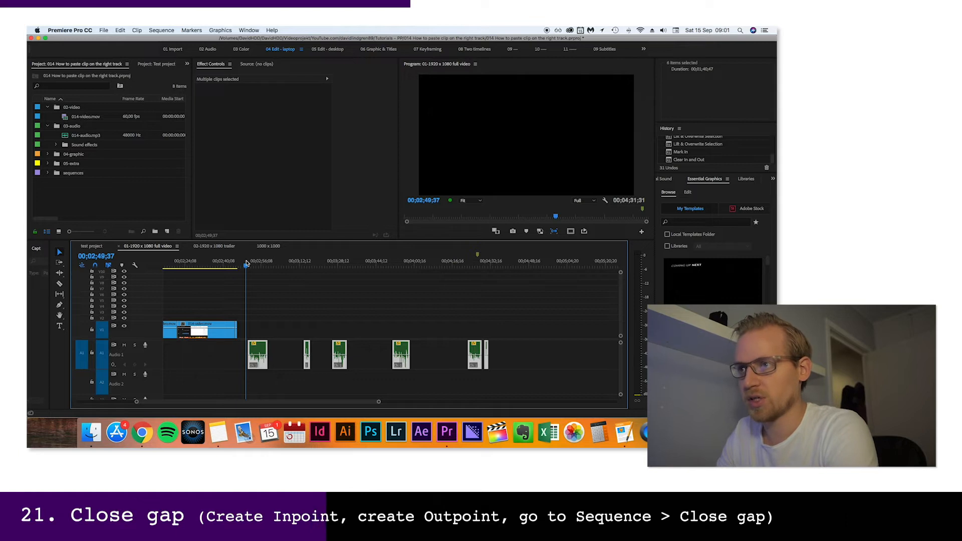
{"action": "key", "text": "i"}
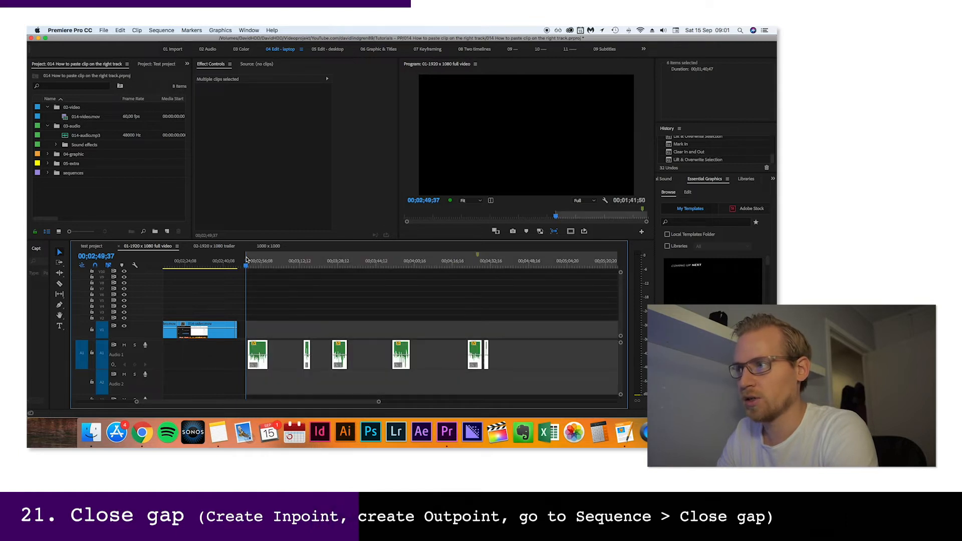
{"action": "left_click", "coordinate": [495, 263]}
{"action": "key", "text": "o"}
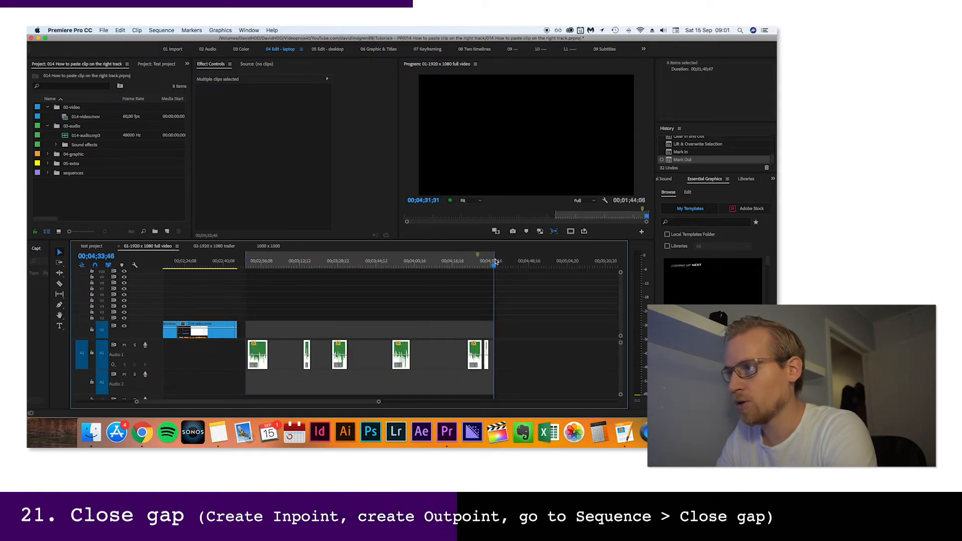
{"action": "left_click", "coordinate": [170, 30]}
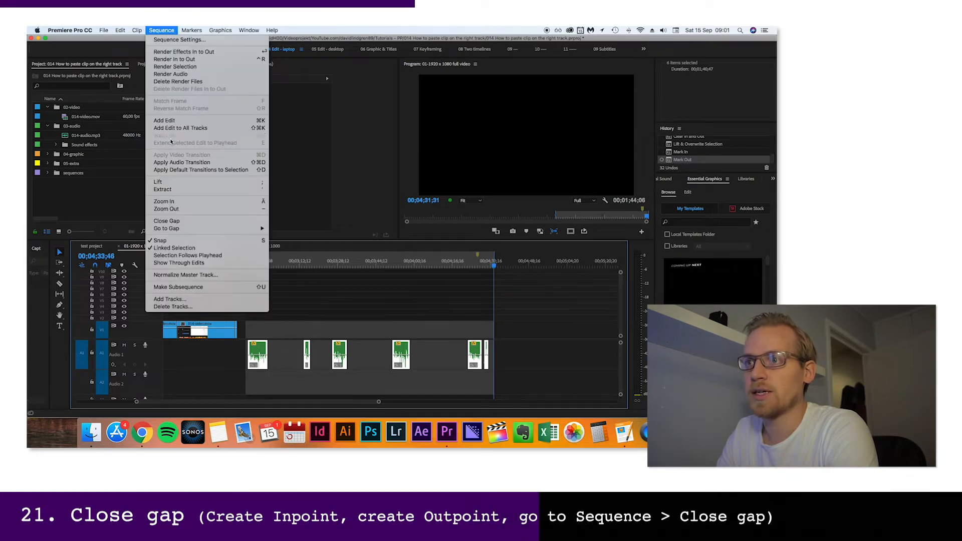
{"action": "left_click", "coordinate": [179, 223]}
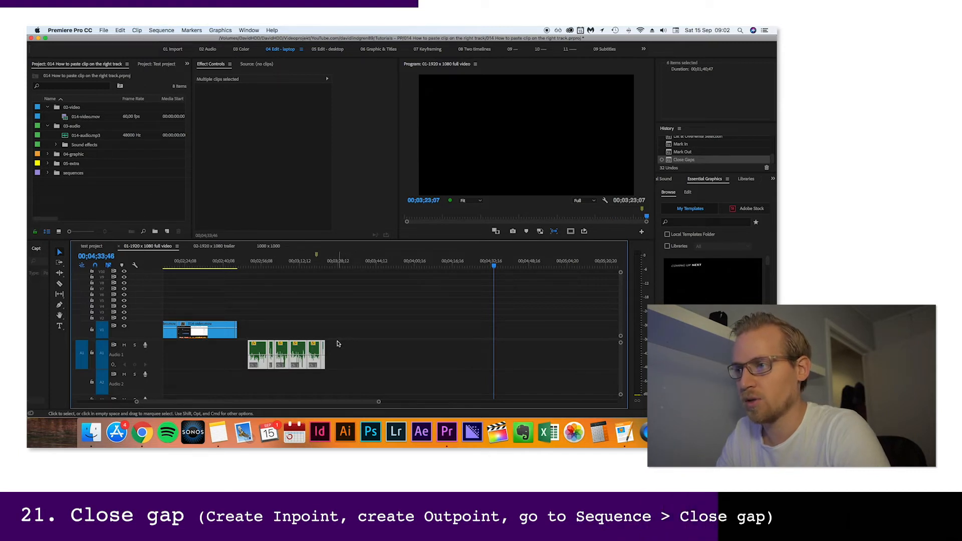
Move the joined voice clips on A1 back so they start together with the first video clip
{"action": "scroll", "coordinate": [337, 344], "scroll_direction": "up", "scroll_amount": 5}
{"action": "left_click_drag", "start_coordinate": [435, 349], "coordinate": [258, 345]}
{"action": "key", "text": "="}
{"action": "scroll", "coordinate": [252, 333], "scroll_direction": "up", "scroll_amount": 3}
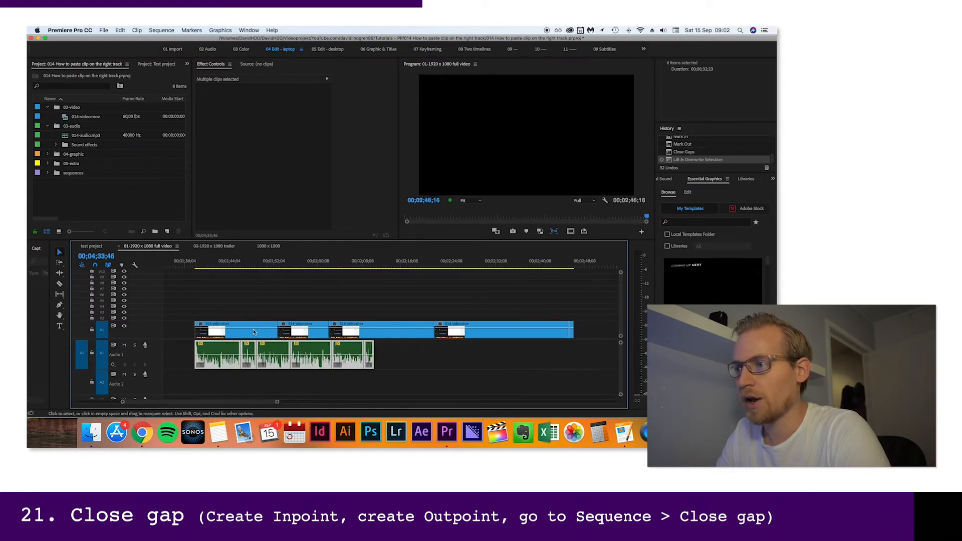
{"action": "scroll", "coordinate": [255, 331], "scroll_direction": "down", "scroll_amount": 1}
Trim the first video clip's start to 00;01;39;36 after playing it, and move the clip back to the voice's start
{"action": "left_click", "coordinate": [190, 264]}
{"action": "key", "text": "space"}
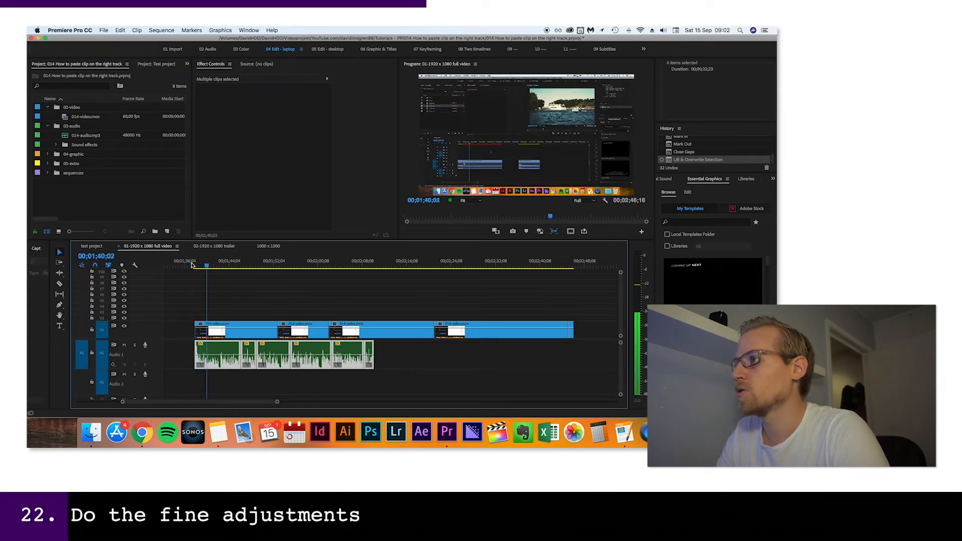
{"action": "key", "text": "equal"}
{"action": "key", "text": "equal"}
{"action": "key", "text": "equal"}
{"action": "key", "text": "equal"}
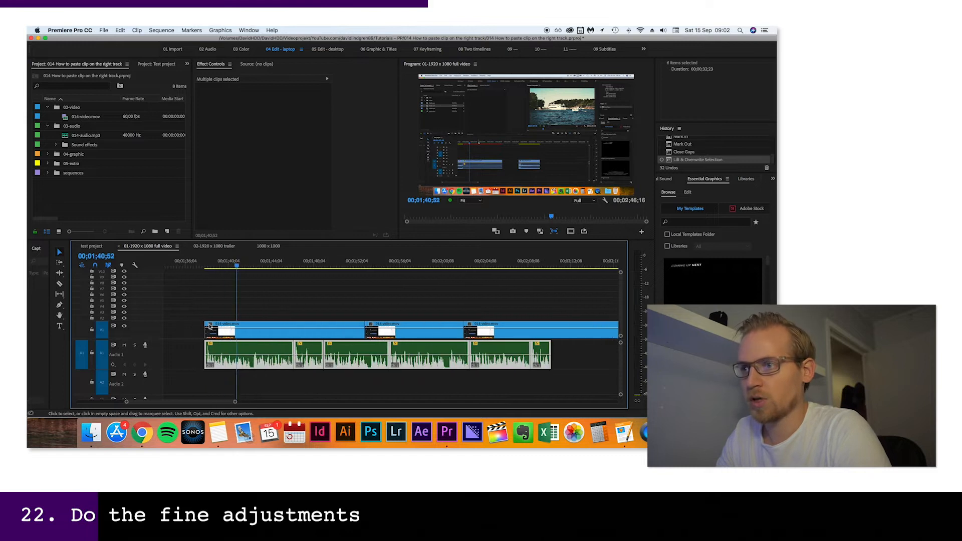
{"action": "left_click", "coordinate": [233, 264]}
{"action": "mouse_move", "coordinate": [232, 265]}
{"action": "left_mouse_down"}
{"action": "mouse_move", "coordinate": [221, 264]}
{"action": "mouse_move", "coordinate": [230, 264]}
{"action": "left_mouse_up"}
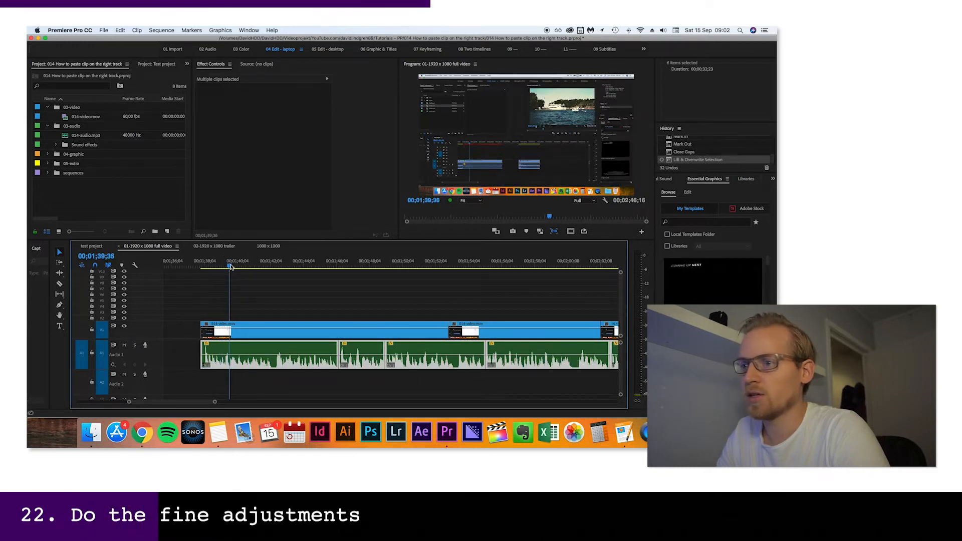
{"action": "left_click_drag", "start_coordinate": [205, 332], "coordinate": [226, 334]}
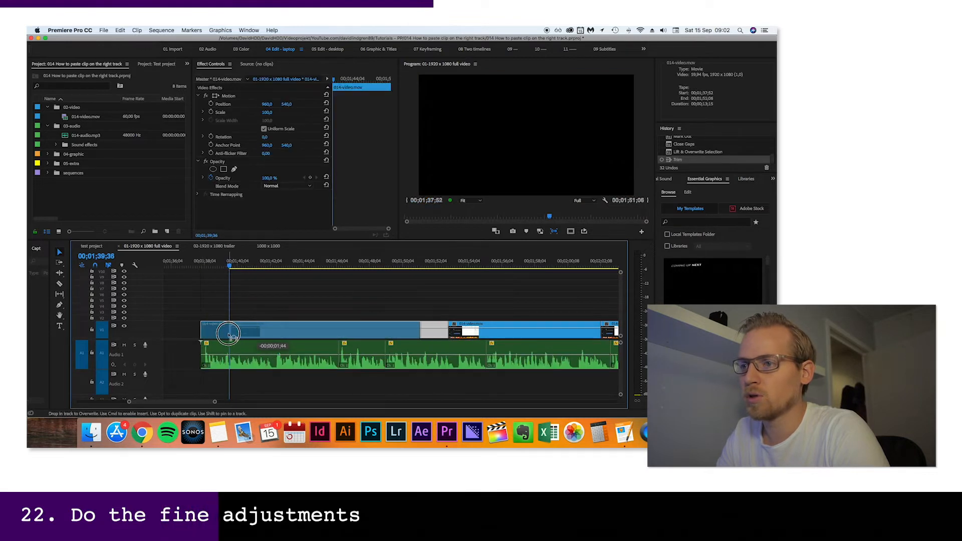
Play the first video clip against the voice, trim its end, and move the next video clip back against it
{"action": "left_click", "coordinate": [203, 267]}
{"action": "key", "text": "space"}
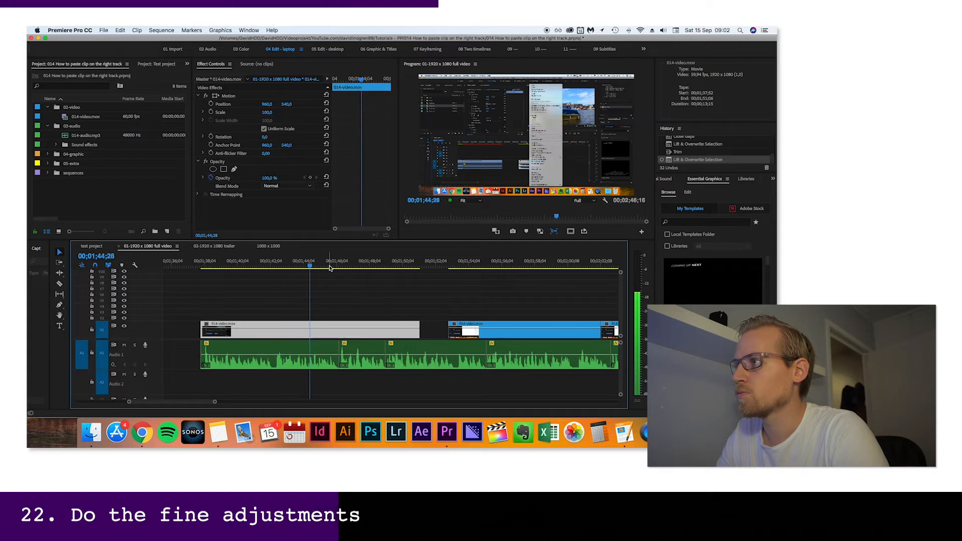
{"action": "key", "text": "space"}
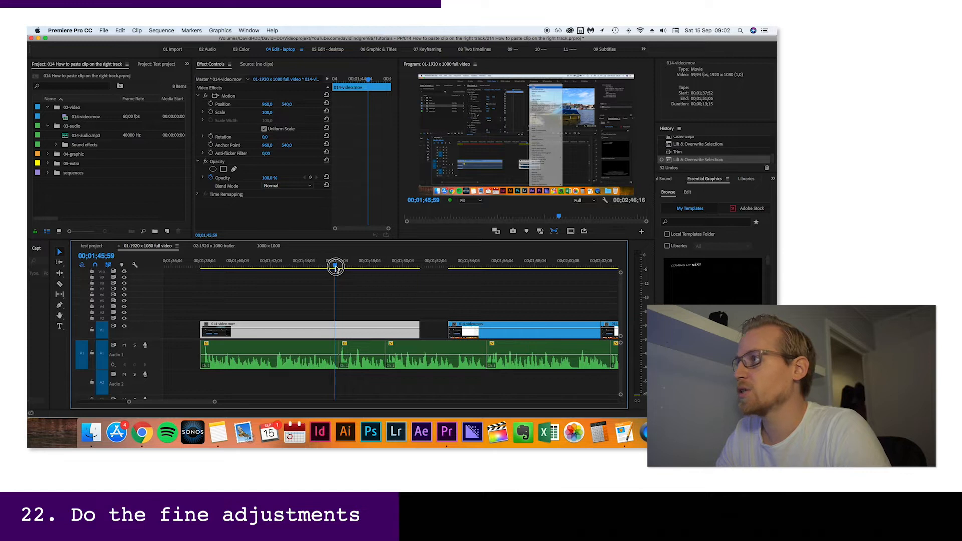
{"action": "left_click_drag", "start_coordinate": [336, 267], "coordinate": [333, 267]}
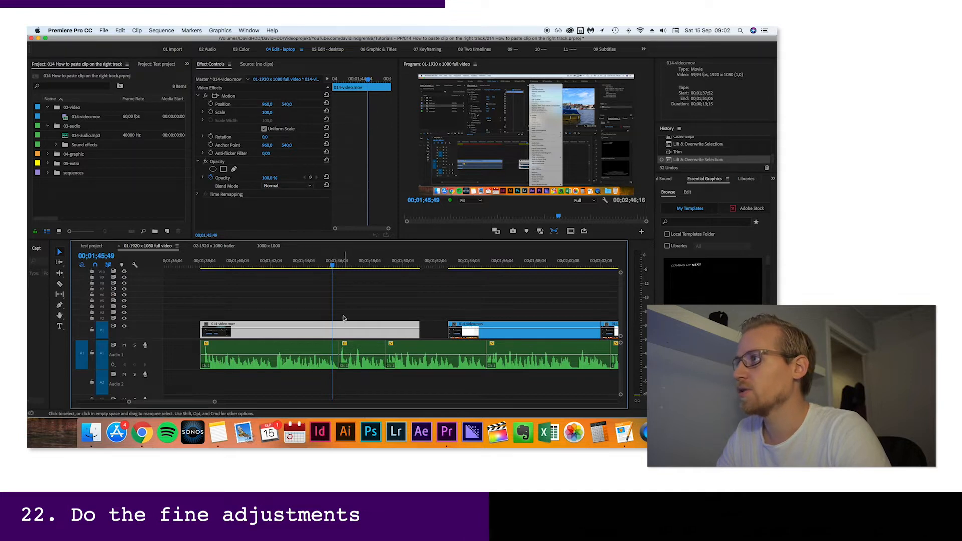
{"action": "key", "text": "space"}
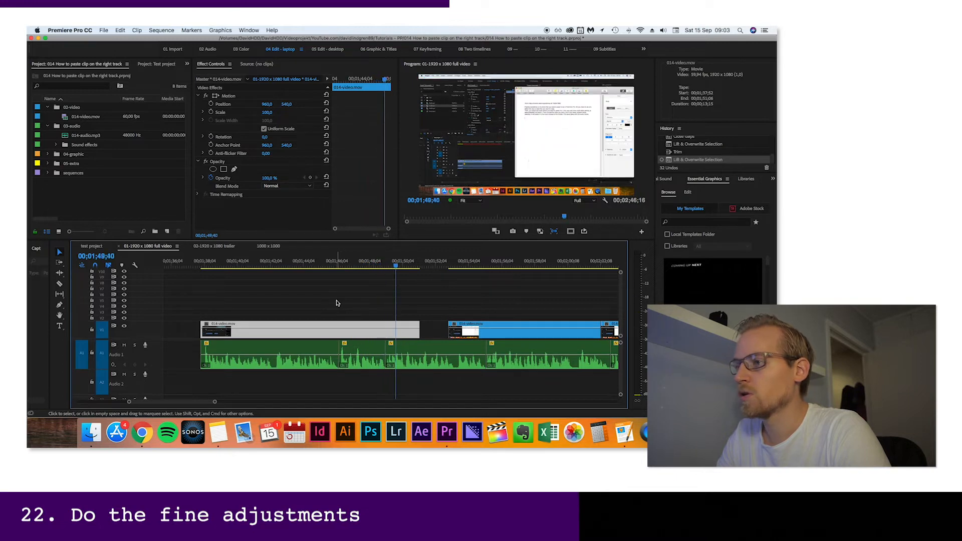
{"action": "left_click_drag", "start_coordinate": [396, 264], "coordinate": [382, 267]}
{"action": "left_click_drag", "start_coordinate": [417, 323], "coordinate": [382, 323]}
{"action": "left_click_drag", "start_coordinate": [500, 326], "coordinate": [434, 323]}
Play the second video clip against the voice, shorten it, and move the following video clip back against it
{"action": "key", "text": "space"}
Play the next section and adjust the start of its video clip to match the voice
{"action": "key", "text": "space"}
{"action": "left_click_drag", "start_coordinate": [534, 323], "coordinate": [515, 323]}
{"action": "scroll", "coordinate": [515, 323], "scroll_direction": "right", "scroll_amount": 3}
{"action": "left_click_drag", "start_coordinate": [514, 327], "coordinate": [428, 327]}
{"action": "left_click", "coordinate": [302, 264]}
Play the following section and split the video clip at the playhead where the unused part begins
{"action": "key", "text": "space"}
{"action": "key", "text": "space"}
{"action": "left_click_drag", "start_coordinate": [277, 323], "coordinate": [304, 328]}
{"action": "scroll", "coordinate": [351, 320], "scroll_direction": "left", "scroll_amount": 4}
{"action": "left_click", "coordinate": [391, 264]}
Trim the video clip after the split to fit the voice, and delete the leftover video piece
{"action": "key", "text": "space"}
{"action": "key", "text": "space"}
{"action": "key", "text": "super+k"}
{"action": "left_click", "coordinate": [440, 264]}
{"action": "key", "text": "space"}
{"action": "left_click_drag", "start_coordinate": [582, 325], "coordinate": [546, 326]}
{"action": "scroll", "coordinate": [501, 301], "scroll_direction": "down", "scroll_amount": 4}
{"action": "left_click", "coordinate": [521, 264]}
{"action": "left_click", "coordinate": [521, 329]}
{"action": "key", "text": "Delete"}
Move the two end screen clips on V6 and V7 later so they start near the end of the voice, and play the transition
{"action": "scroll", "coordinate": [418, 319], "scroll_direction": "up", "scroll_amount": 3}
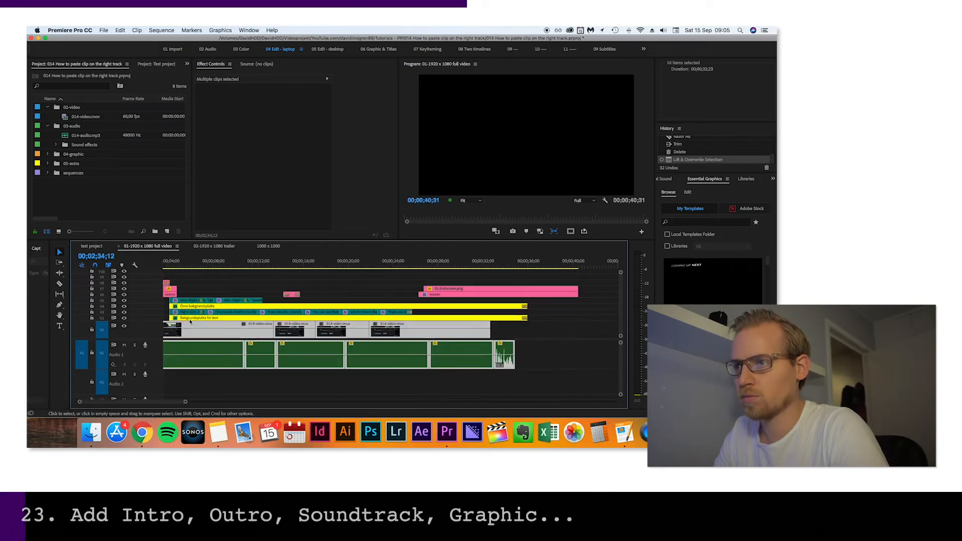
{"action": "key", "text": "space"}
{"action": "scroll", "coordinate": [481, 301], "scroll_direction": "right", "scroll_amount": 3}
{"action": "left_click", "coordinate": [409, 262]}
{"action": "left_click_drag", "start_coordinate": [481, 281], "coordinate": [501, 295]}
{"action": "left_click_drag", "start_coordinate": [481, 291], "coordinate": [531, 291]}
{"action": "left_click", "coordinate": [376, 261]}
{"action": "key", "text": "space"}
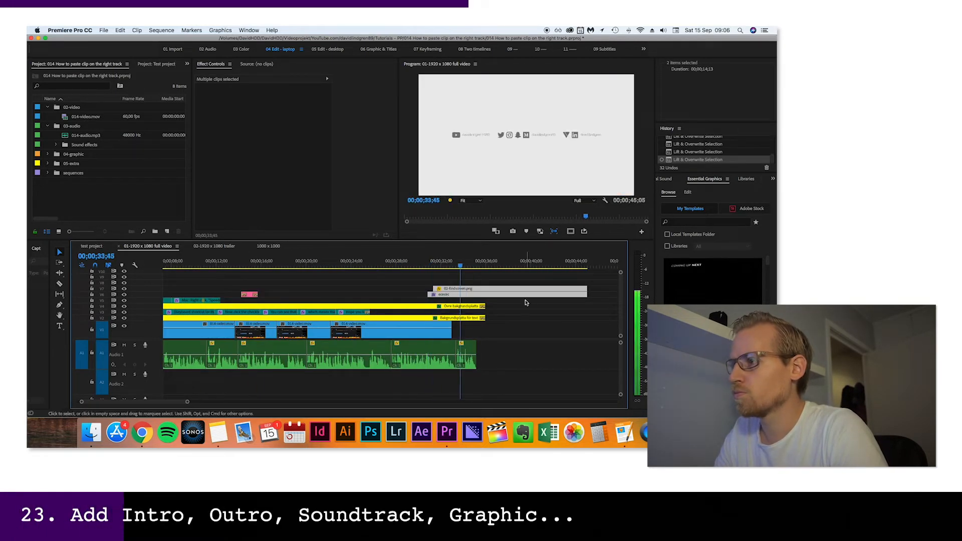
{"action": "key", "text": "backslash"}
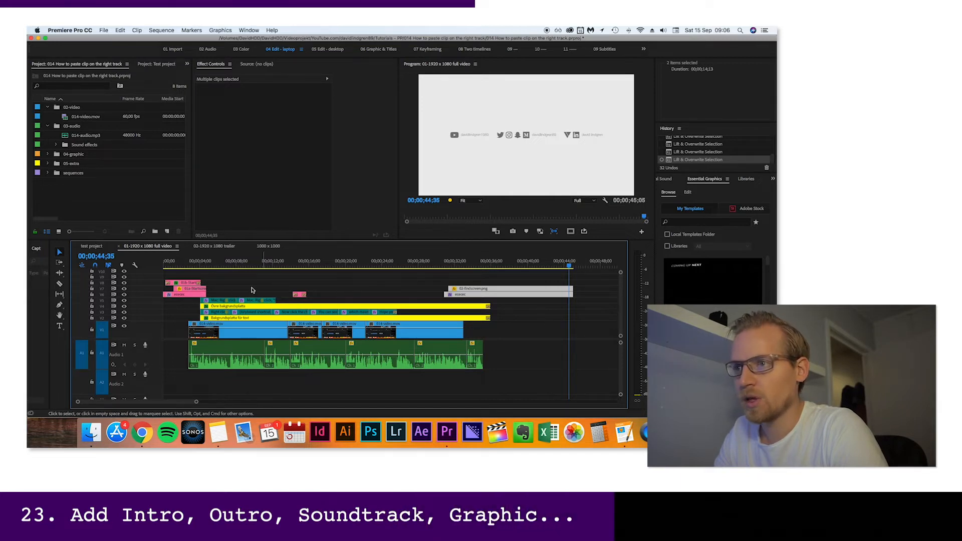
Play the transition from the intro to the tutorial, and hide tracks V4 and V5 with the shortcut text and its background
{"action": "left_click", "coordinate": [203, 262]}
{"action": "left_click_drag", "start_coordinate": [204, 263], "coordinate": [197, 264]}
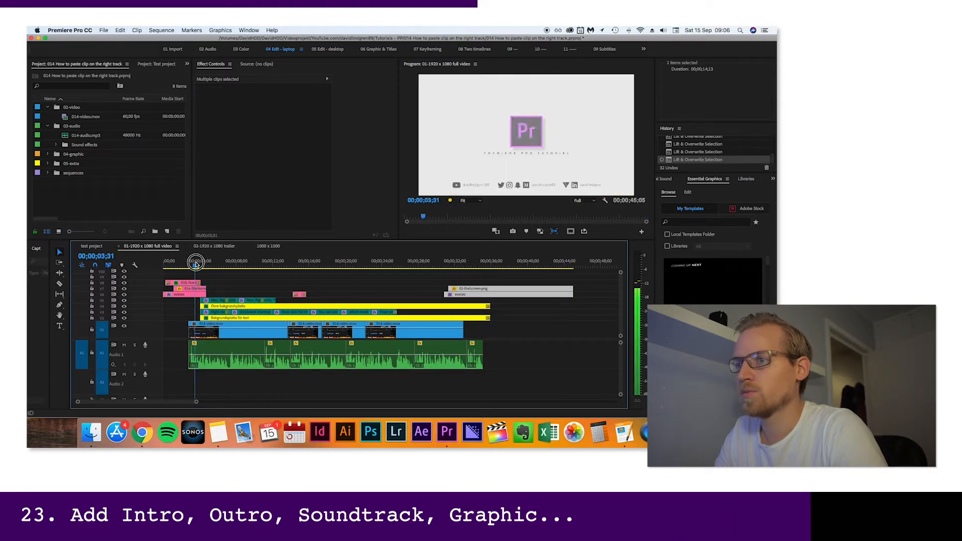
{"action": "key", "text": "space"}
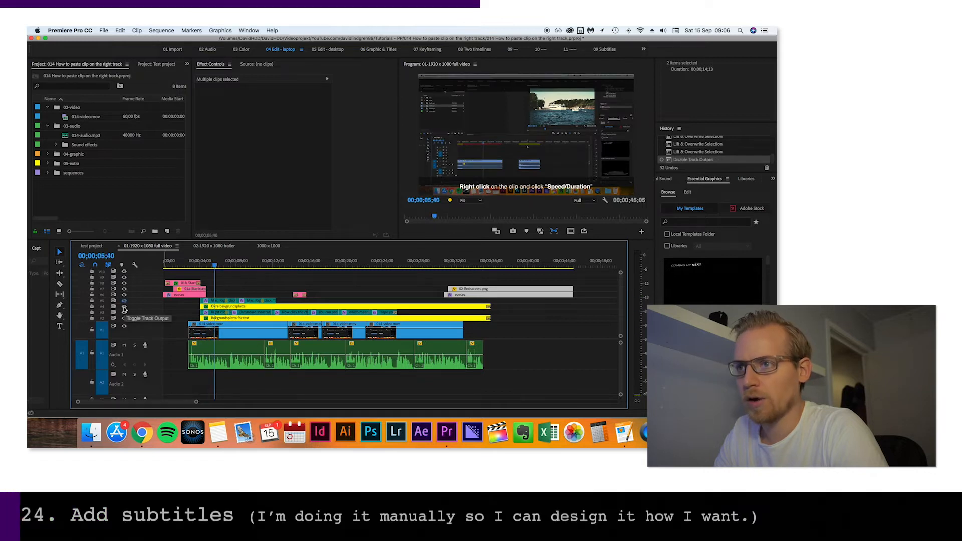
{"action": "left_click", "coordinate": [125, 306]}
{"action": "left_click", "coordinate": [125, 301]}
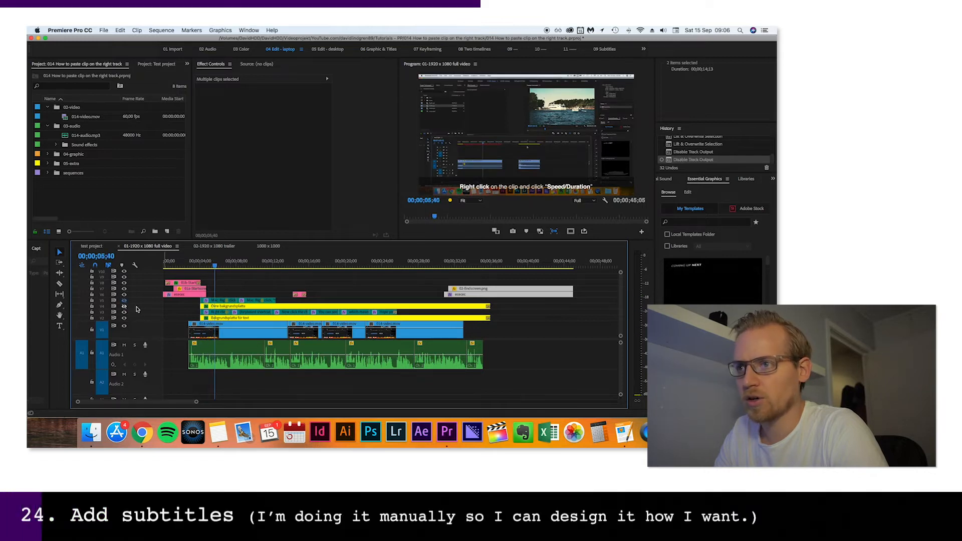
Play the end of the intro, and move the start of the subtitles on V3 and their background on V2 earlier
{"action": "scroll", "coordinate": [194, 322], "scroll_direction": "up", "scroll_amount": 2}
{"action": "scroll", "coordinate": [193, 322], "scroll_direction": "up", "scroll_amount": 2}
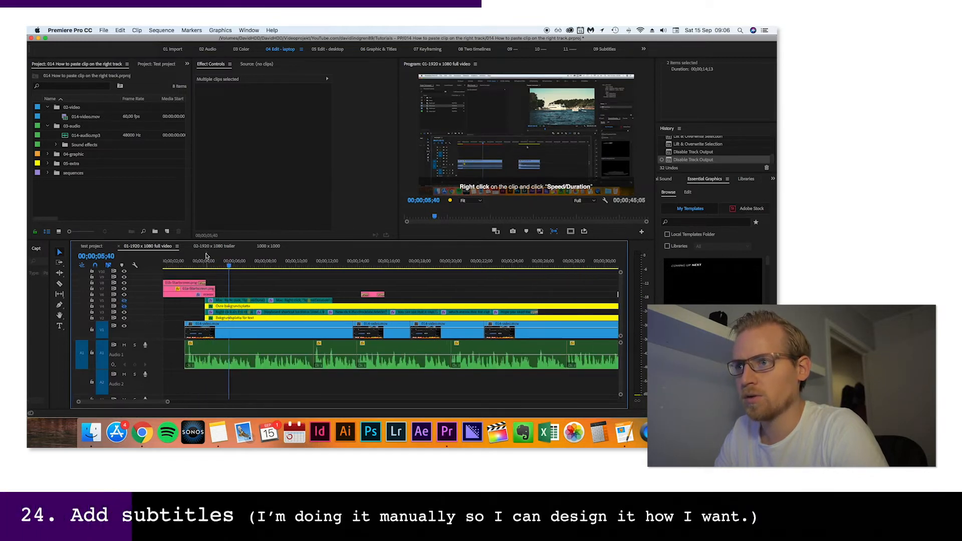
{"action": "left_click", "coordinate": [209, 261]}
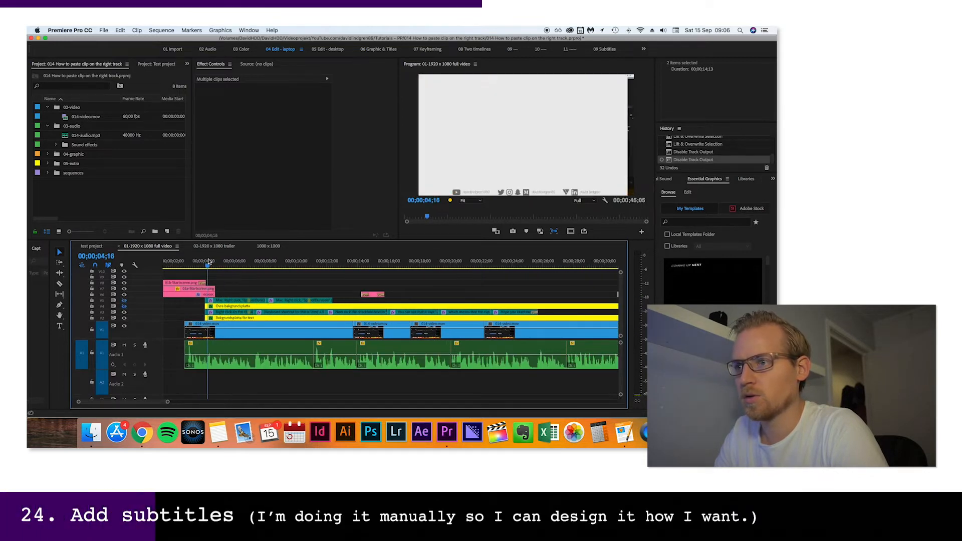
{"action": "left_click", "coordinate": [182, 262]}
{"action": "key", "text": "space"}
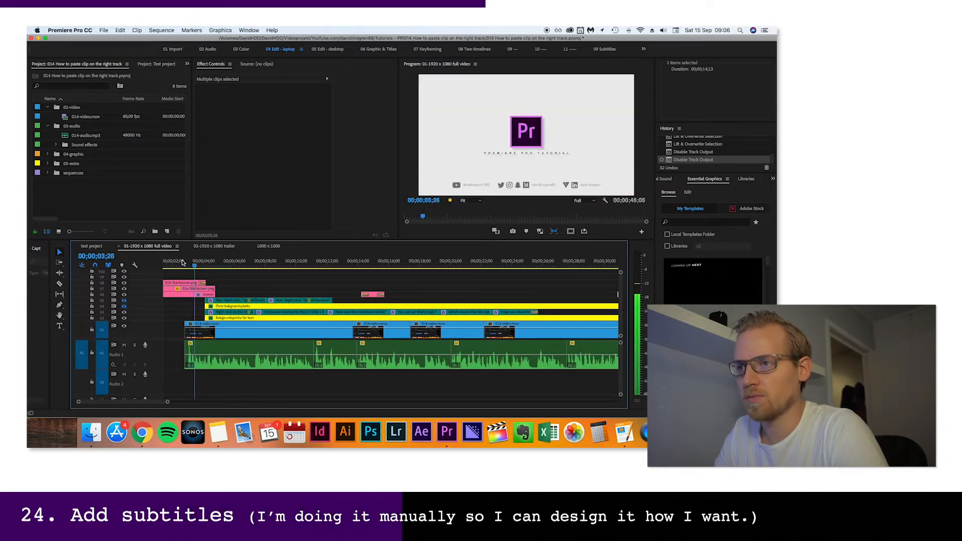
{"action": "key", "text": "space"}
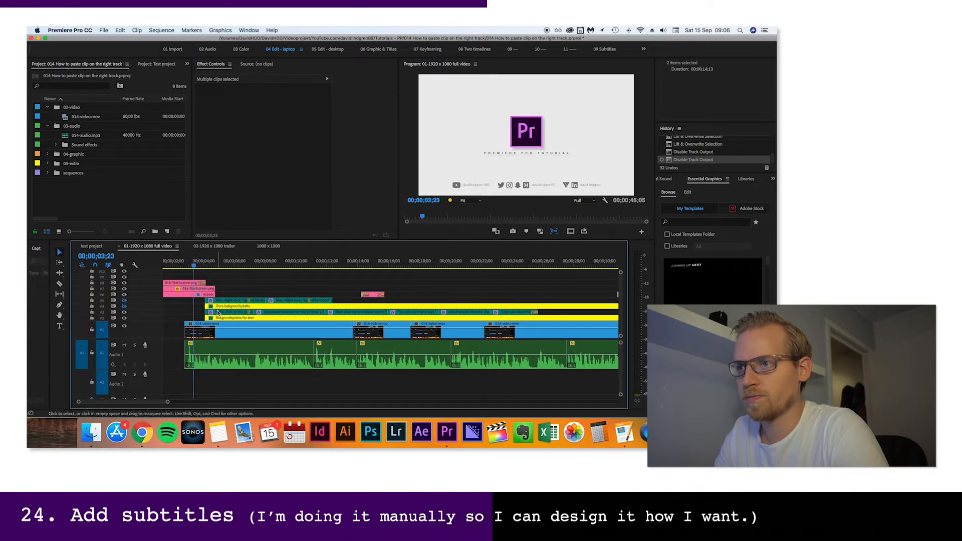
{"action": "left_click", "coordinate": [217, 312]}
{"action": "left_click", "coordinate": [222, 318], "text": "shift"}
{"action": "left_click_drag", "start_coordinate": [224, 314], "coordinate": [218, 314]}
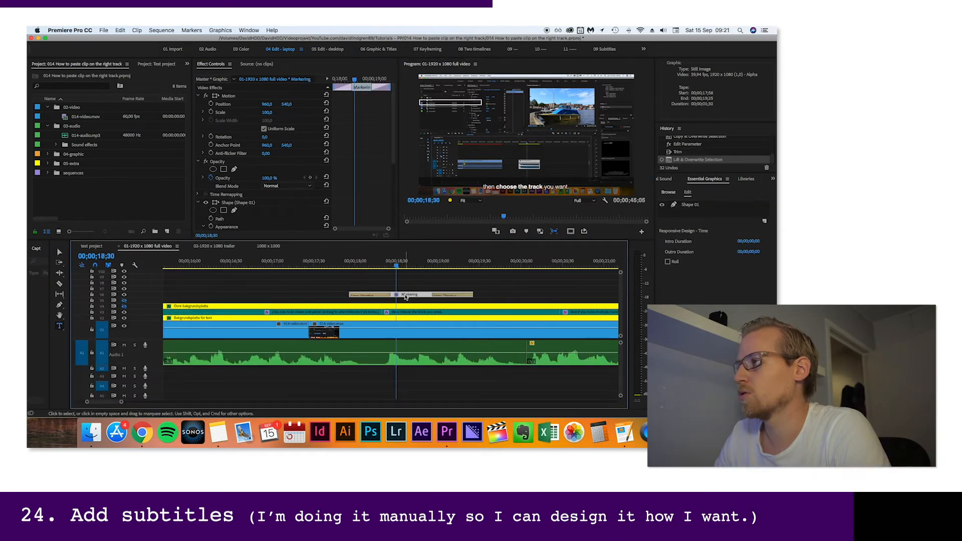
Move the Shape 01 rectangle over the timeline's track headers at 00;00;18;30, and reshape it into a narrow upright frame
{"action": "left_click", "coordinate": [434, 108]}
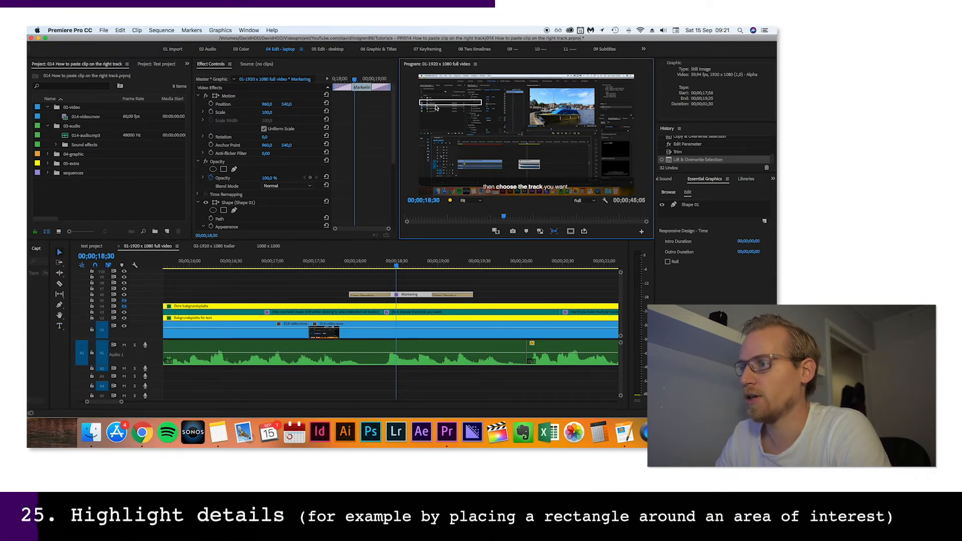
{"action": "left_click", "coordinate": [697, 205]}
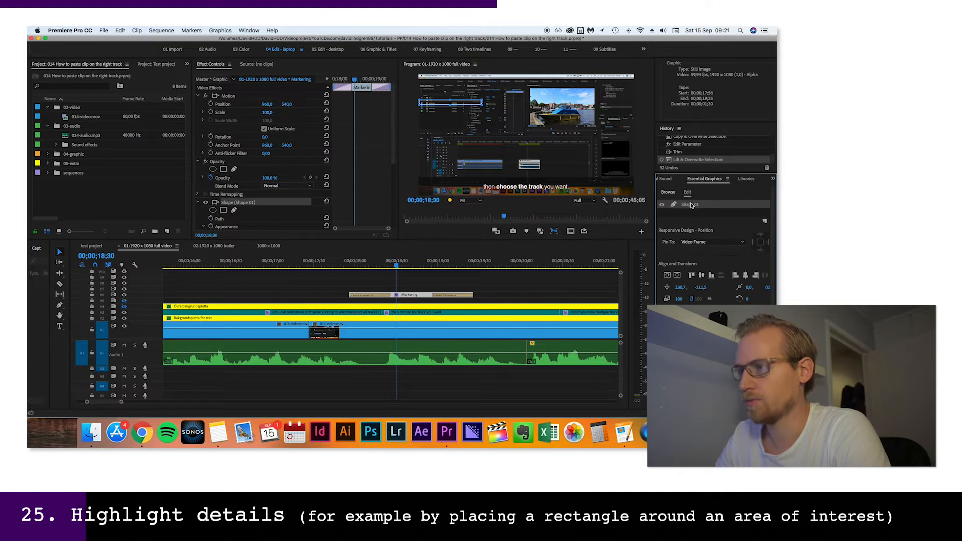
{"action": "left_click_drag", "start_coordinate": [457, 108], "coordinate": [476, 152]}
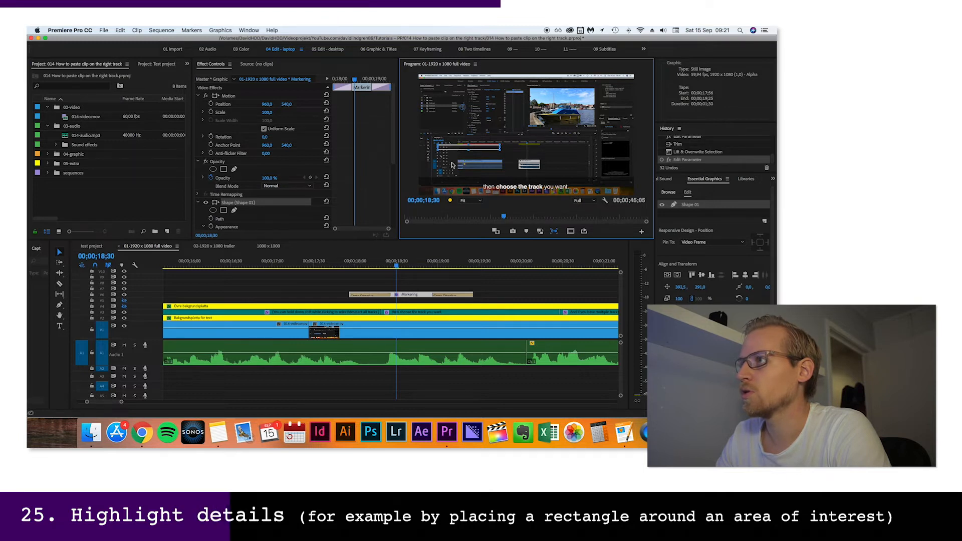
{"action": "key", "text": "space"}
{"action": "left_click_drag", "start_coordinate": [500, 151], "coordinate": [444, 165]}
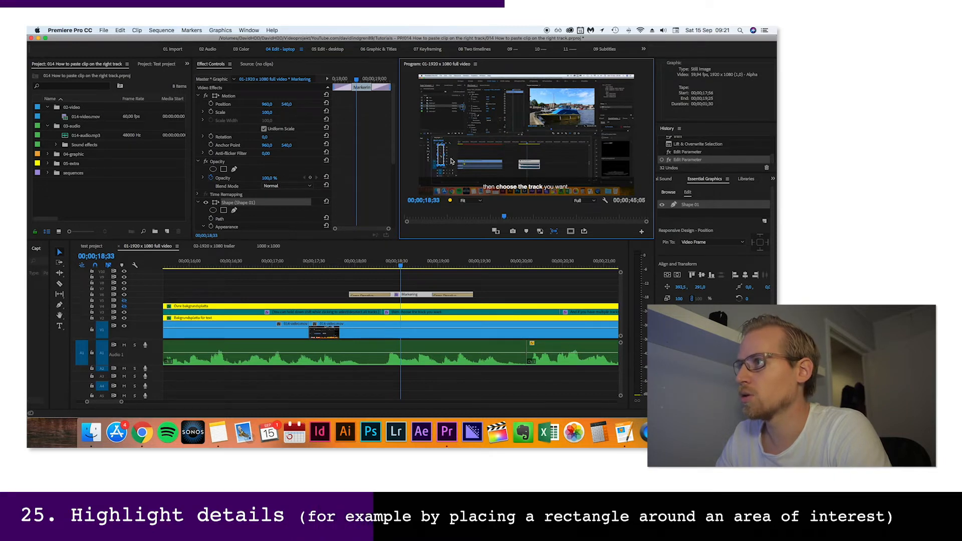
{"action": "left_click", "coordinate": [451, 159]}
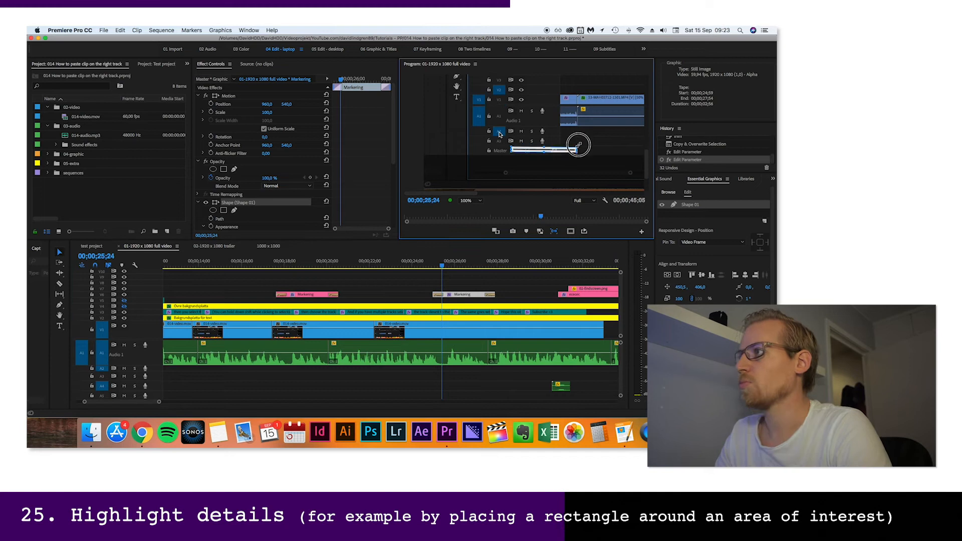
Resize and reposition the second highlight rectangle over the track header area at 00;00;25;24
{"action": "left_click_drag", "start_coordinate": [576, 149], "coordinate": [546, 104]}
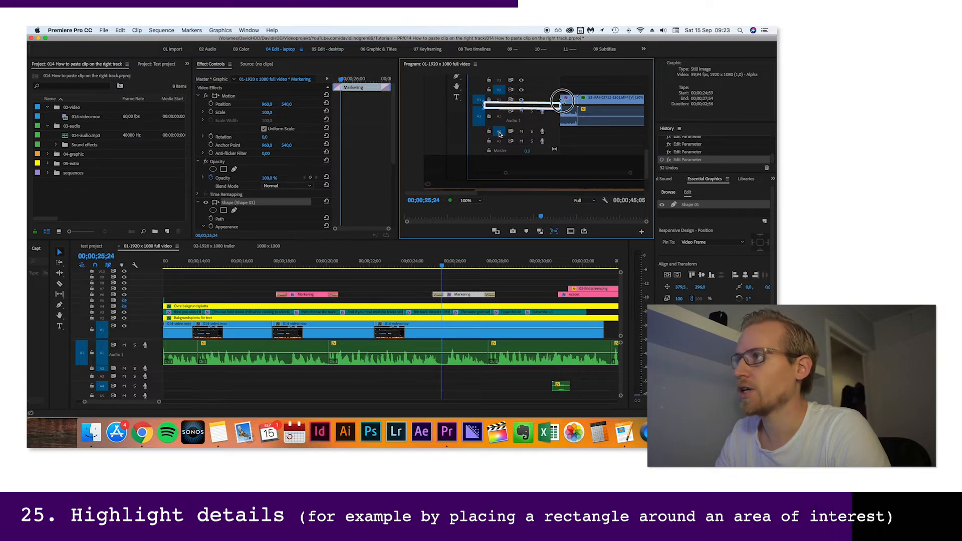
{"action": "left_click_drag", "start_coordinate": [522, 105], "coordinate": [520, 148]}
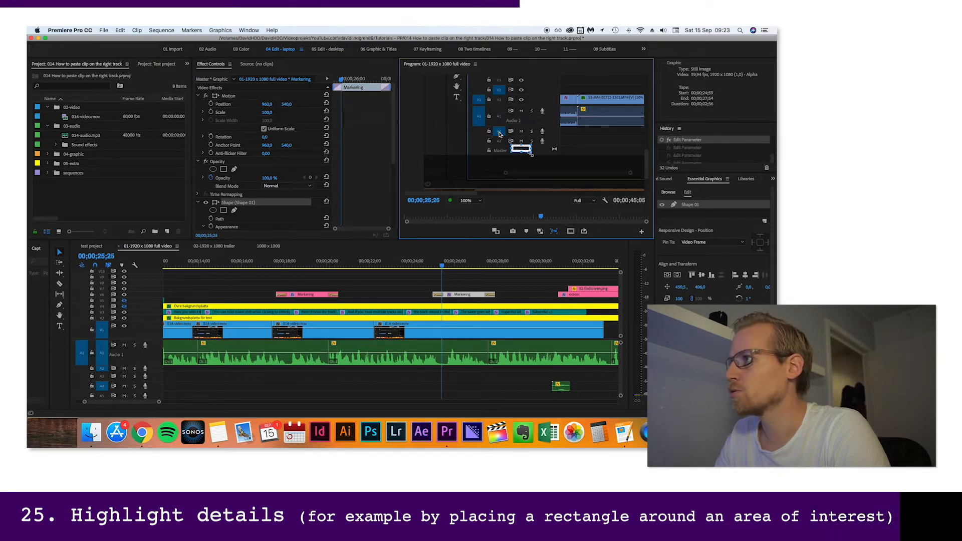
{"action": "left_click", "coordinate": [471, 200]}
{"action": "left_click_drag", "start_coordinate": [599, 153], "coordinate": [599, 150]}
Shorten the end of the second highlight clip on V6 and move the clip slightly earlier
{"action": "left_click", "coordinate": [478, 265]}
{"action": "left_click_drag", "start_coordinate": [495, 294], "coordinate": [477, 294]}
{"action": "left_click_drag", "start_coordinate": [454, 295], "coordinate": [449, 294]}
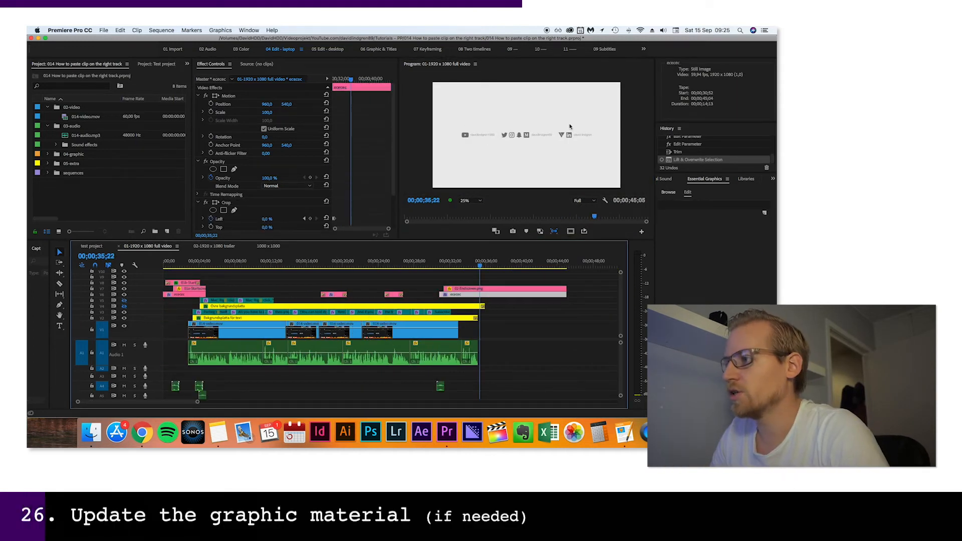
Examine the social media icons and account names on the end screen at 75% magnification
{"action": "left_click", "coordinate": [489, 137]}
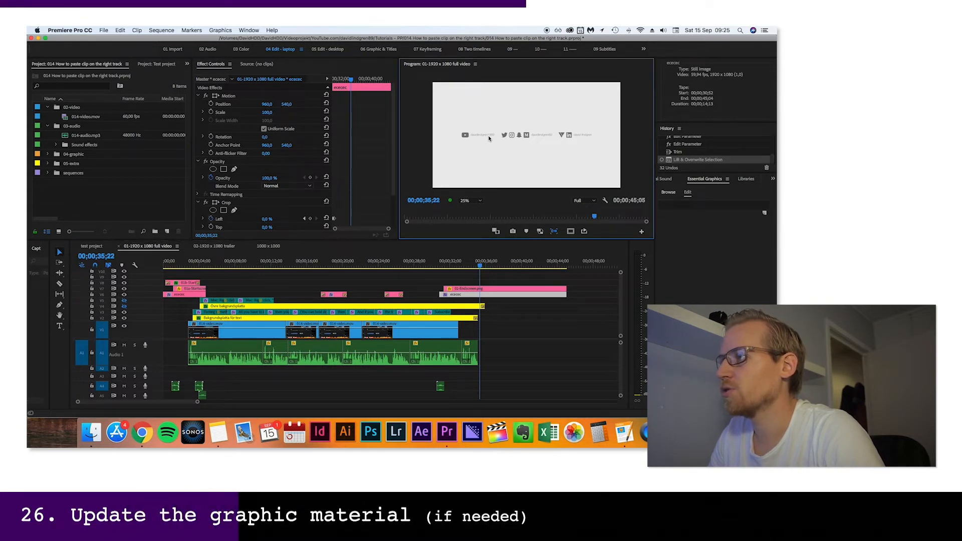
{"action": "key", "text": "equal"}
{"action": "key", "text": "equal"}
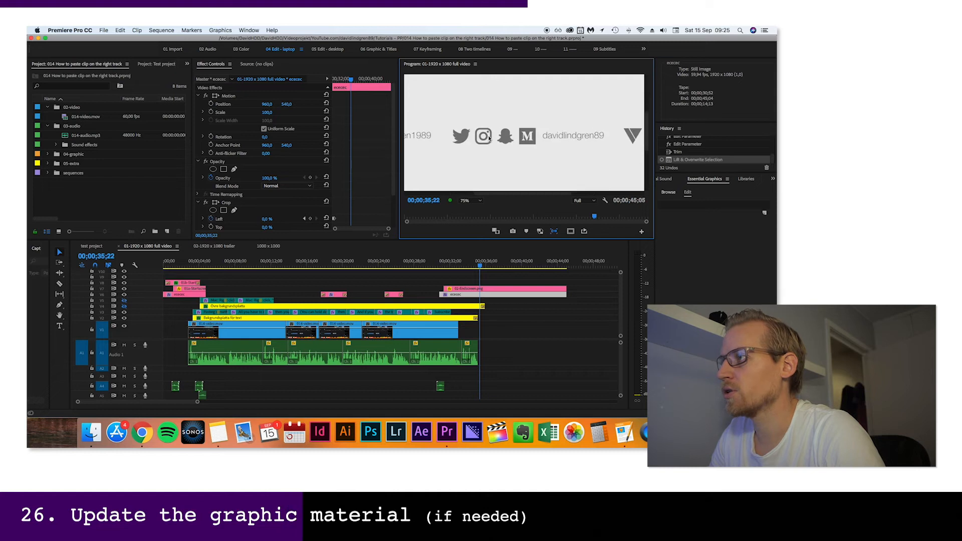
{"action": "left_click_drag", "start_coordinate": [514, 194], "coordinate": [488, 197]}
{"action": "key", "text": "minus"}
{"action": "key", "text": "minus"}
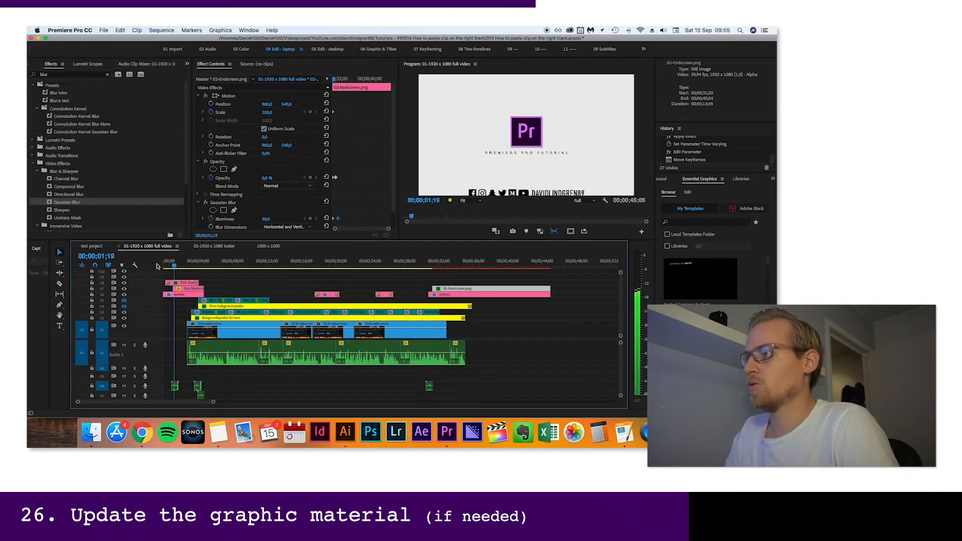
Play the intro from the start and view the updated end screen graphic at 00;00;33;59
{"action": "key", "text": "Home"}
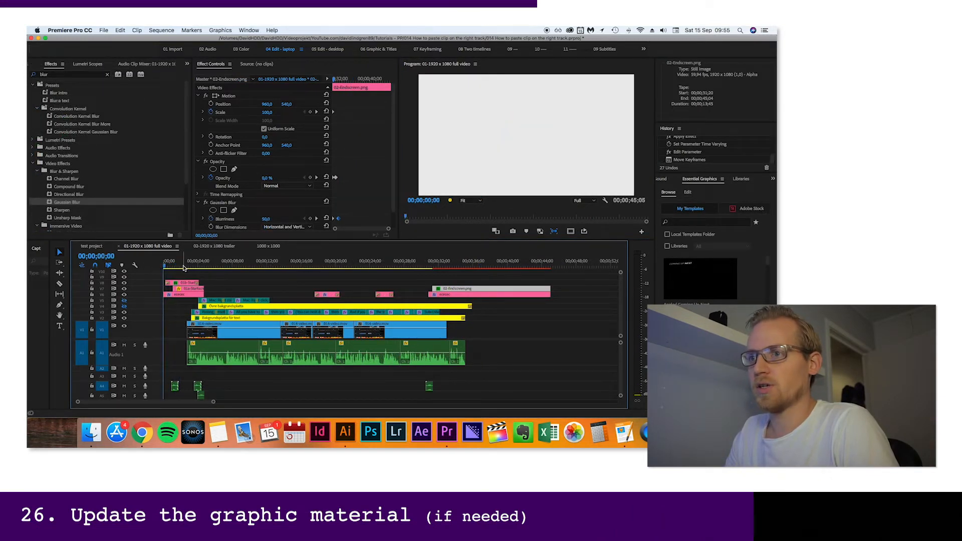
{"action": "key", "text": "space"}
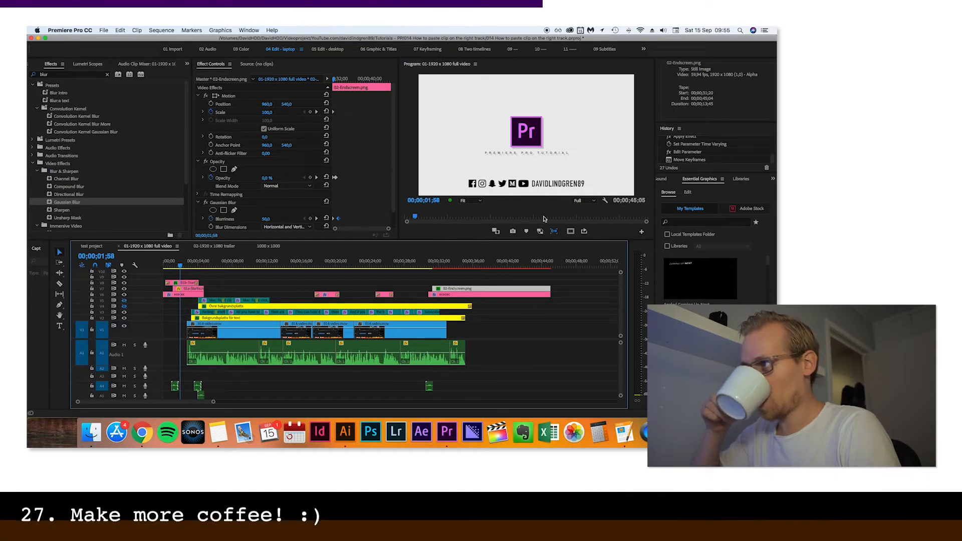
{"action": "left_click", "coordinate": [453, 260]}
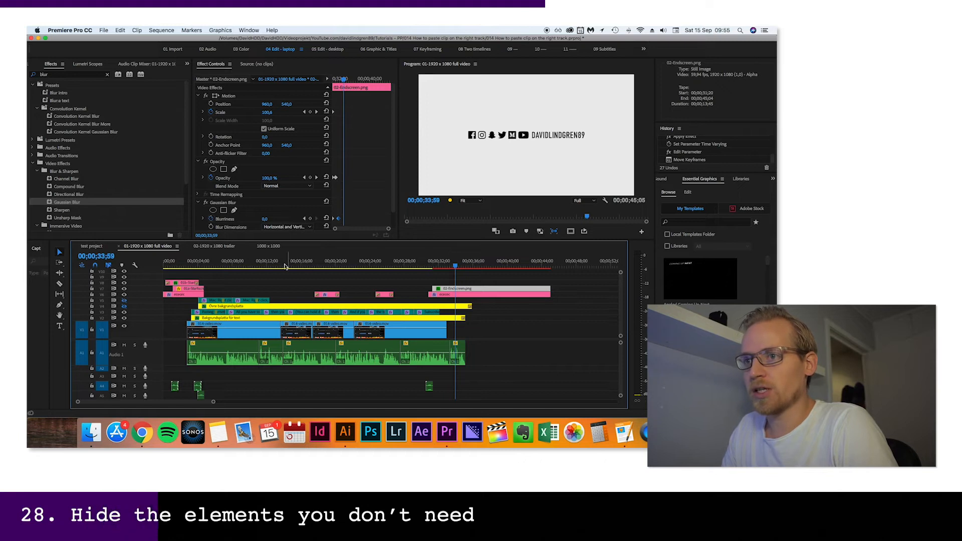
Show the shortcut text and its background on tracks V5 and V4 at 00;00;05;52, and hide both tracks again
{"action": "left_click", "coordinate": [213, 262]}
{"action": "left_click", "coordinate": [125, 300]}
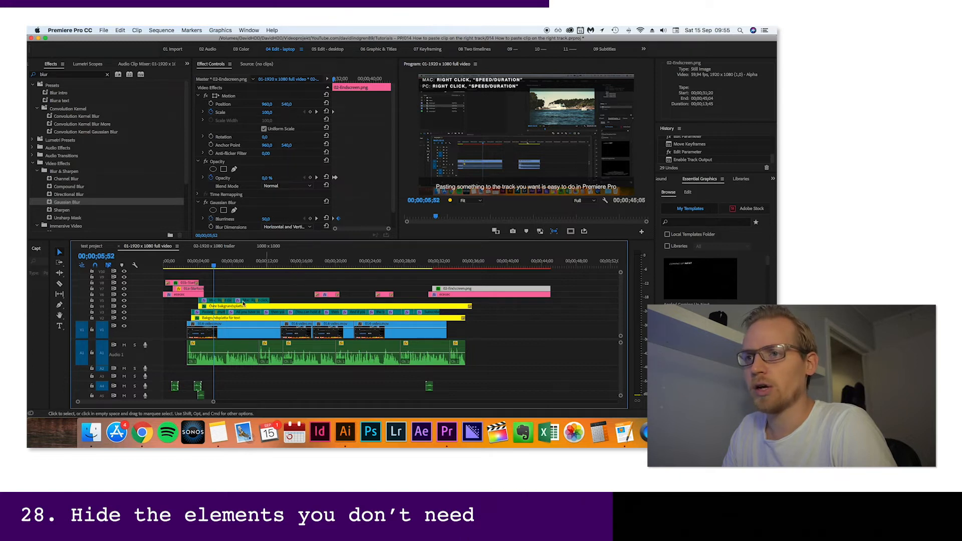
{"action": "left_click", "coordinate": [124, 300]}
{"action": "left_click", "coordinate": [125, 306]}
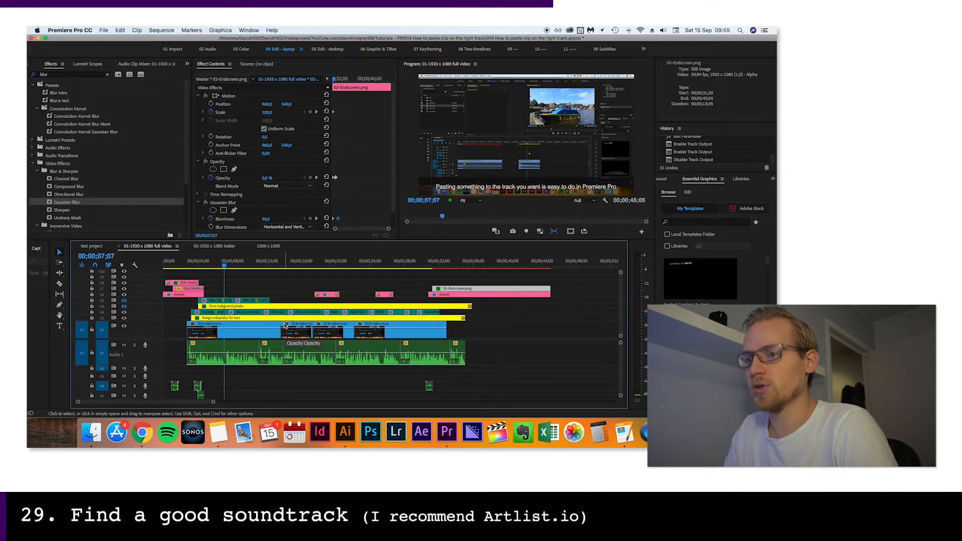
Switch to Google Chrome, open artlist.io in a new tab, and close the Google Drive logo tab
{"action": "key", "text": "super+Tab"}
{"action": "key", "text": "super+Tab"}
{"action": "key", "text": "super+Tab"}
{"action": "key", "text": "super+Tab"}
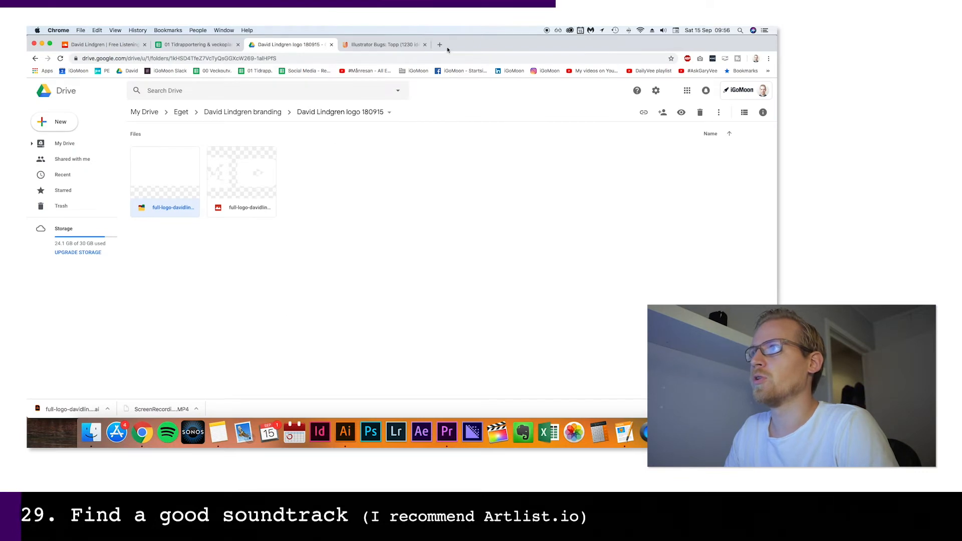
{"action": "left_click", "coordinate": [440, 45]}
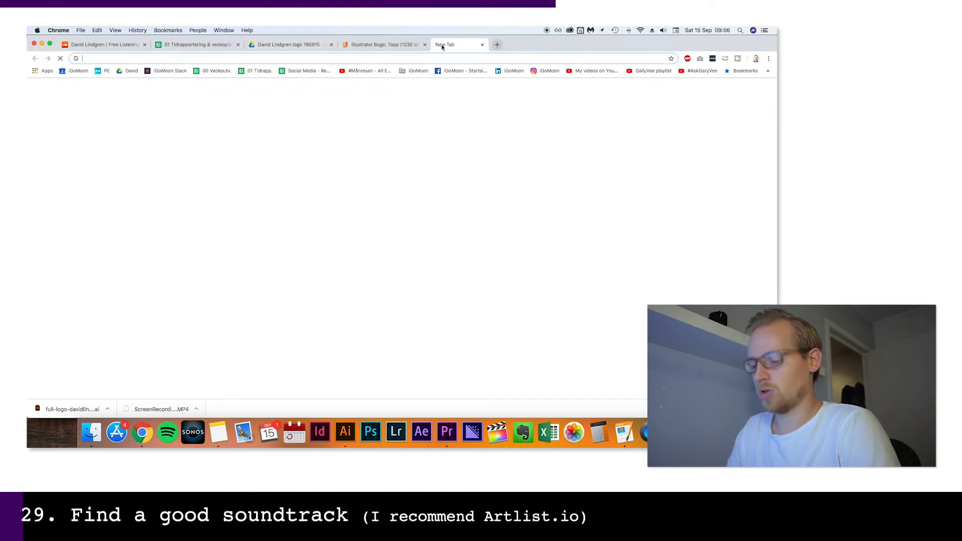
{"action": "type", "text": "artlist.io"}
{"action": "key", "text": "Return"}
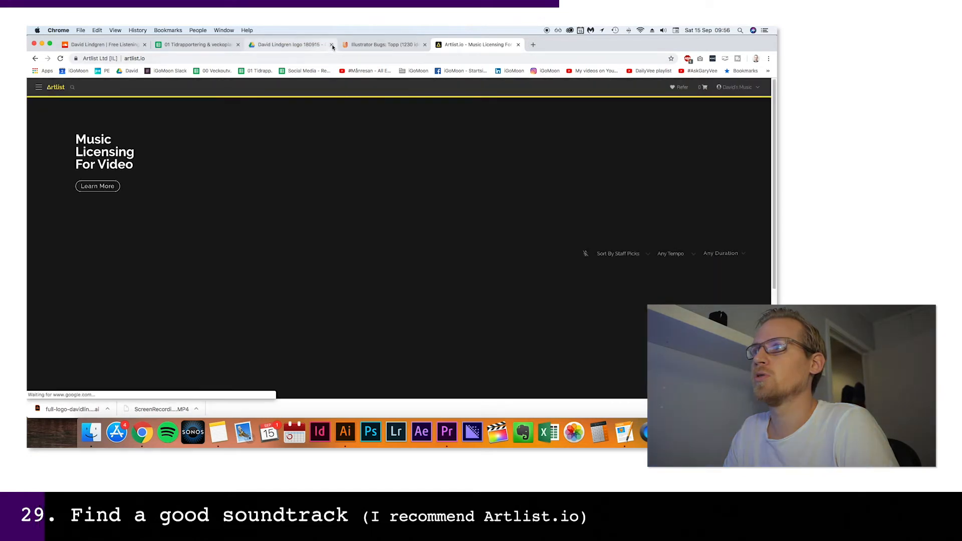
{"action": "left_click", "coordinate": [331, 45]}
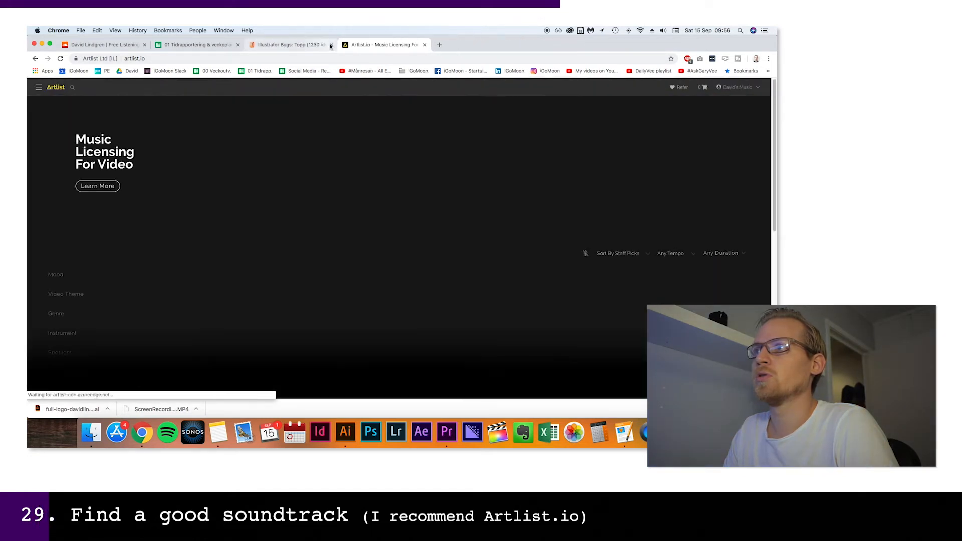
Close the Illustrator bugs browser tab and preview the song Dawn Chorus while browsing the staff picks
{"action": "left_click", "coordinate": [331, 45]}
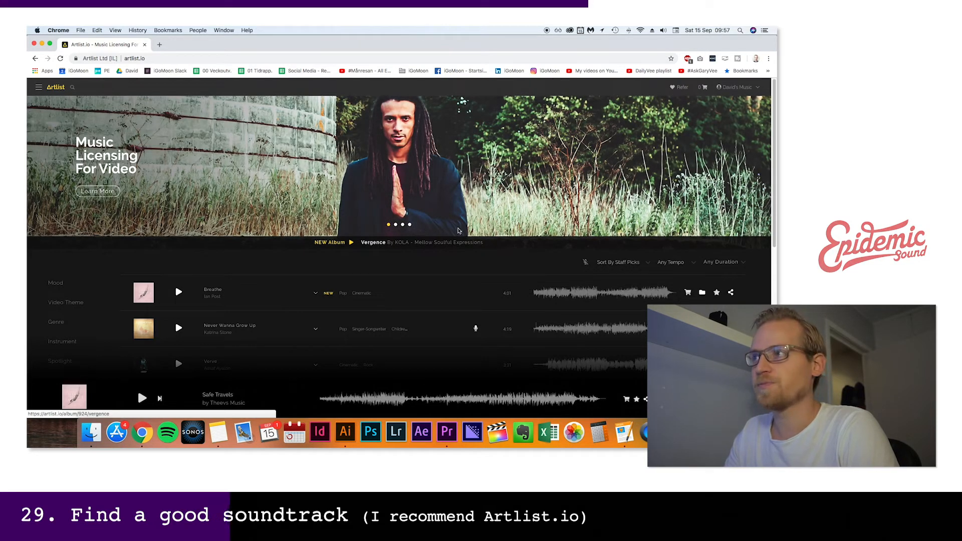
{"action": "scroll", "coordinate": [431, 215], "scroll_direction": "down", "scroll_amount": 5}
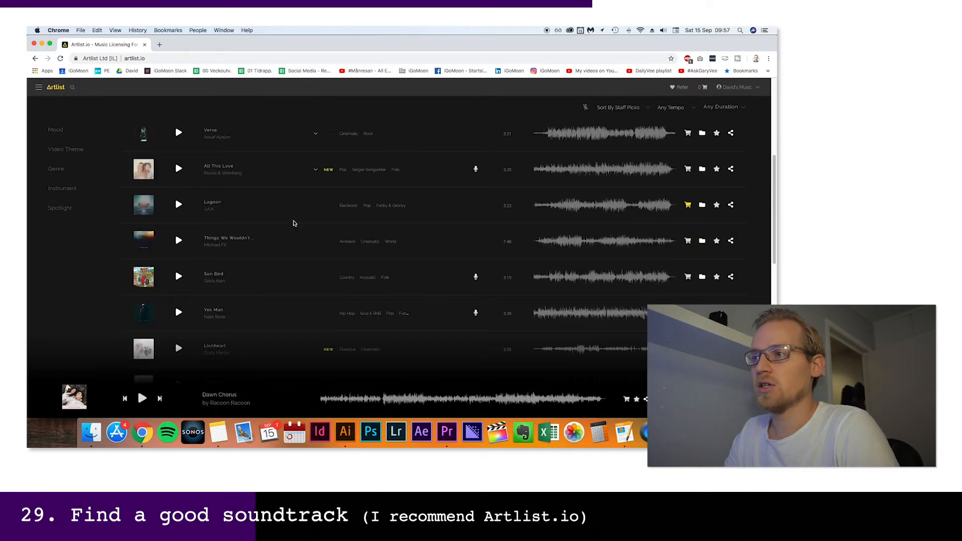
{"action": "scroll", "coordinate": [247, 208], "scroll_direction": "down", "scroll_amount": 10}
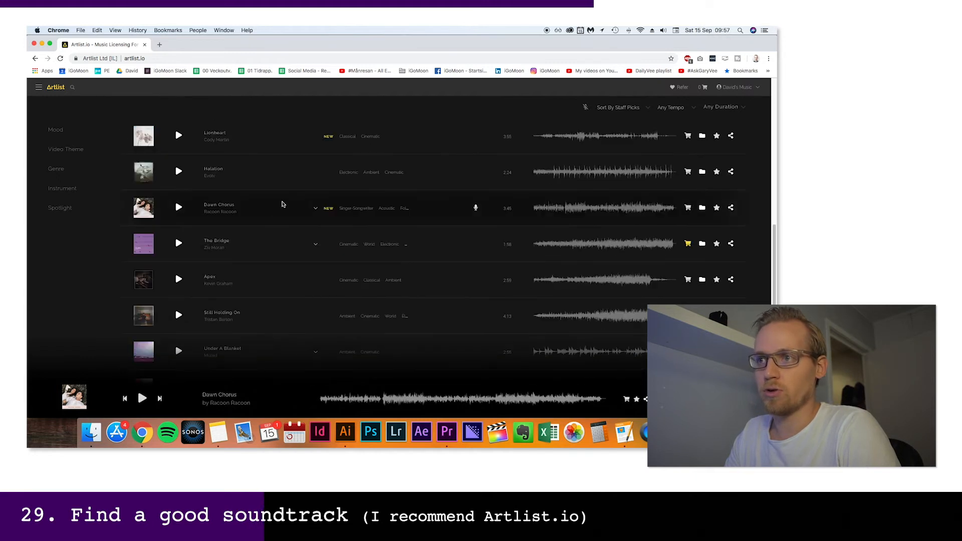
{"action": "scroll", "coordinate": [291, 205], "scroll_direction": "down", "scroll_amount": 2}
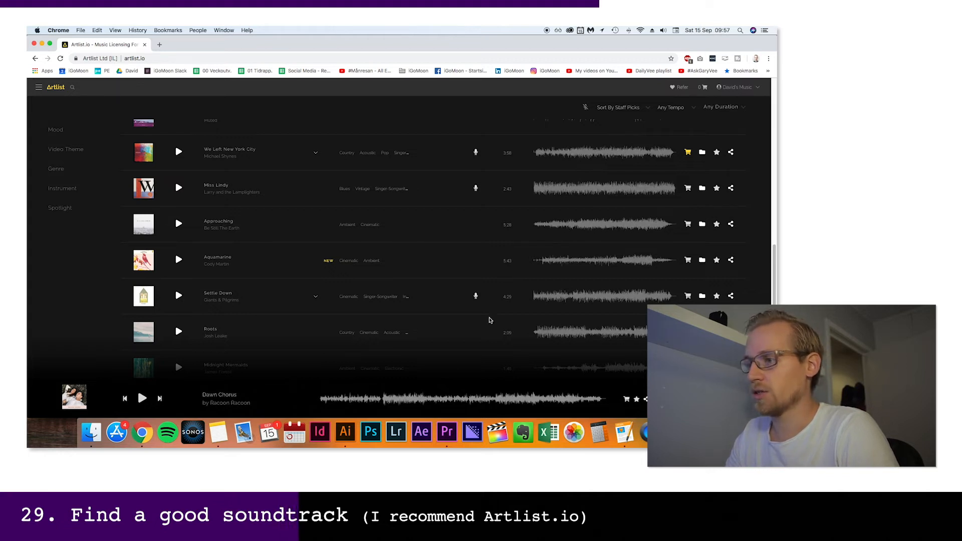
{"action": "left_click", "coordinate": [142, 398]}
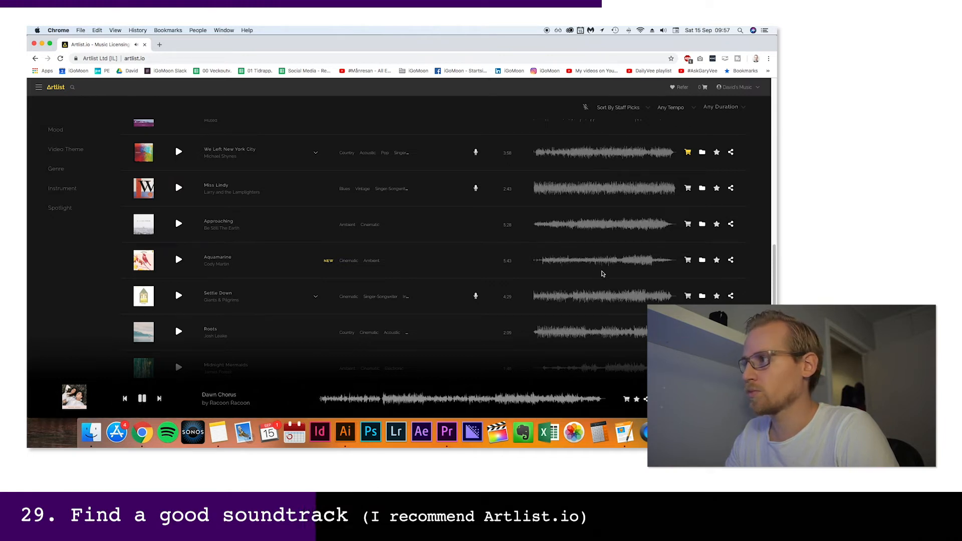
{"action": "scroll", "coordinate": [553, 271], "scroll_direction": "up", "scroll_amount": 10}
{"action": "scroll", "coordinate": [553, 271], "scroll_direction": "down", "scroll_amount": 5}
{"action": "scroll", "coordinate": [553, 271], "scroll_direction": "down", "scroll_amount": 10}
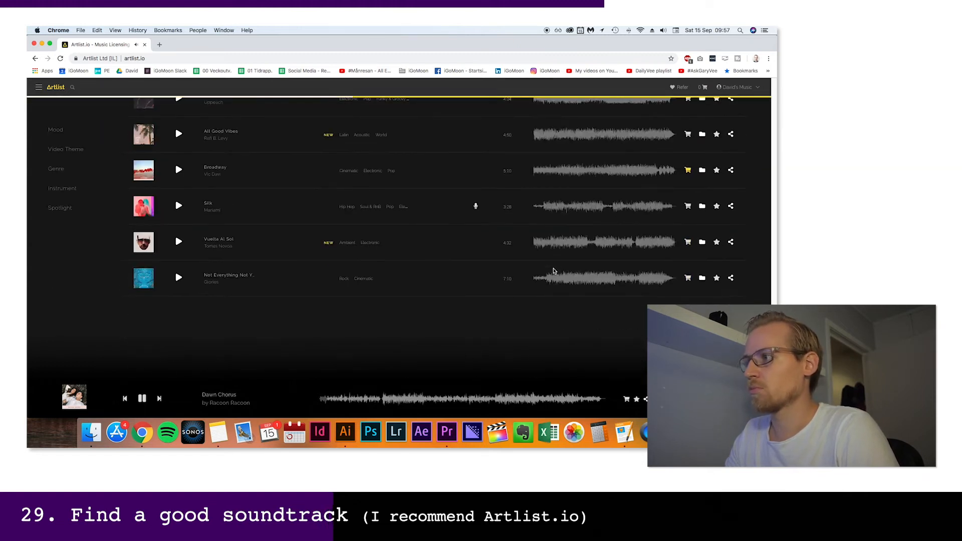
Preview the song Not Everything Not Yet at several points up to about 3:00 and pause it
{"action": "left_click", "coordinate": [178, 277]}
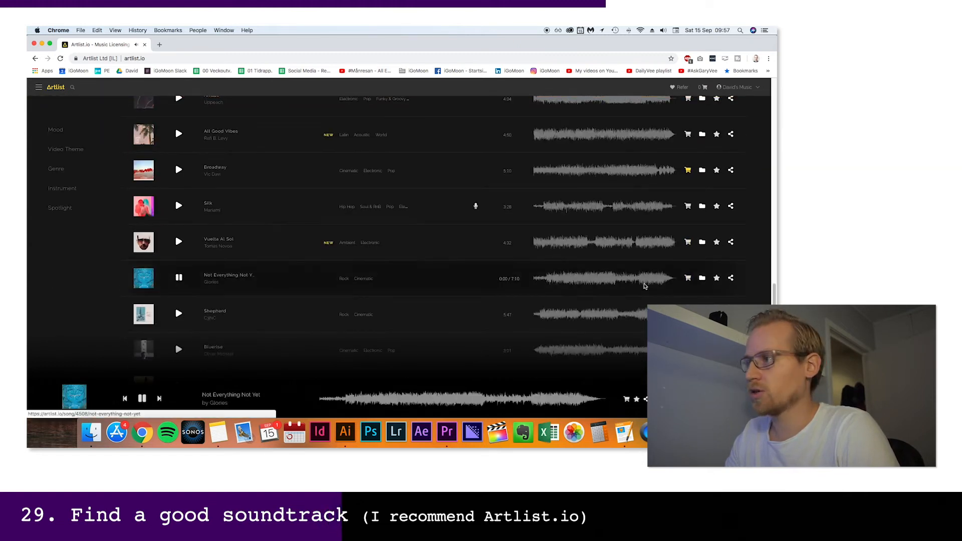
{"action": "left_click", "coordinate": [553, 281]}
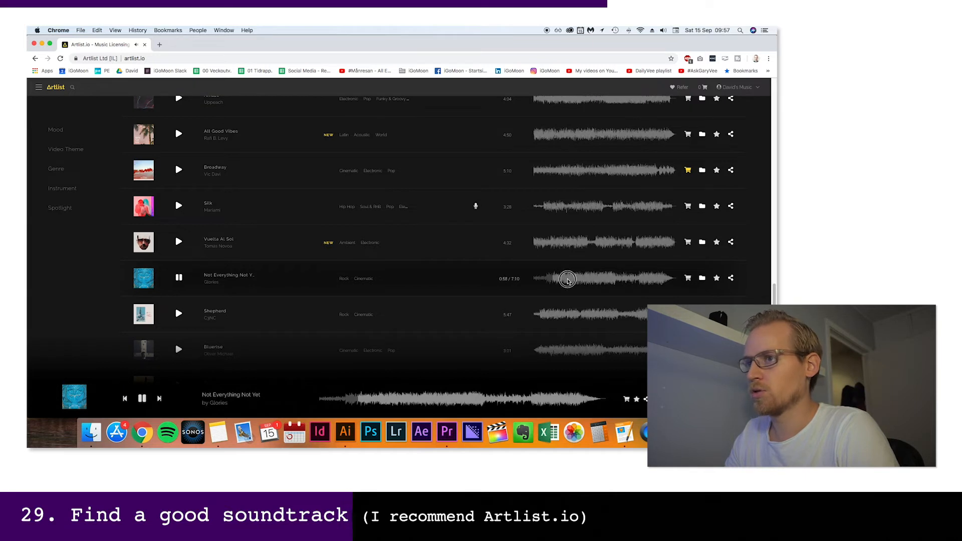
{"action": "left_click", "coordinate": [567, 281]}
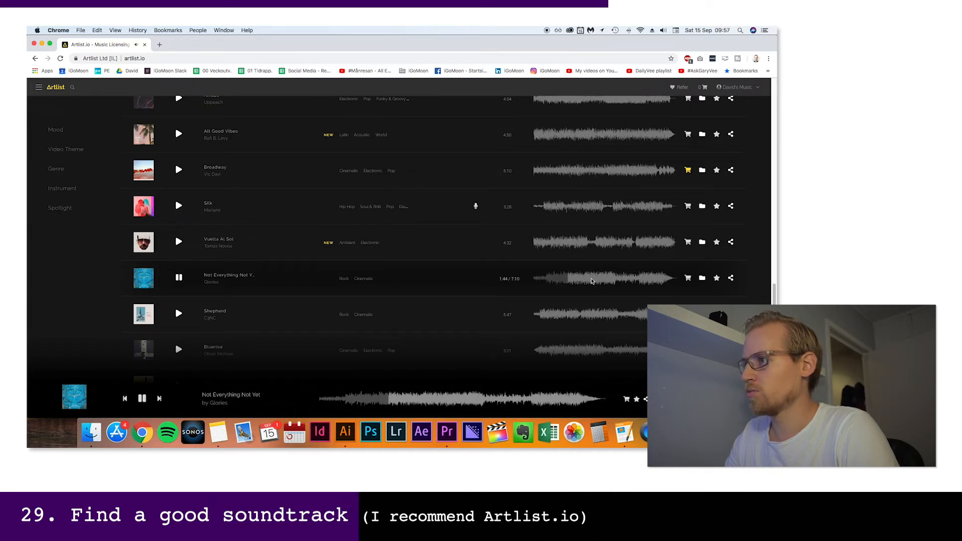
{"action": "left_click", "coordinate": [594, 281]}
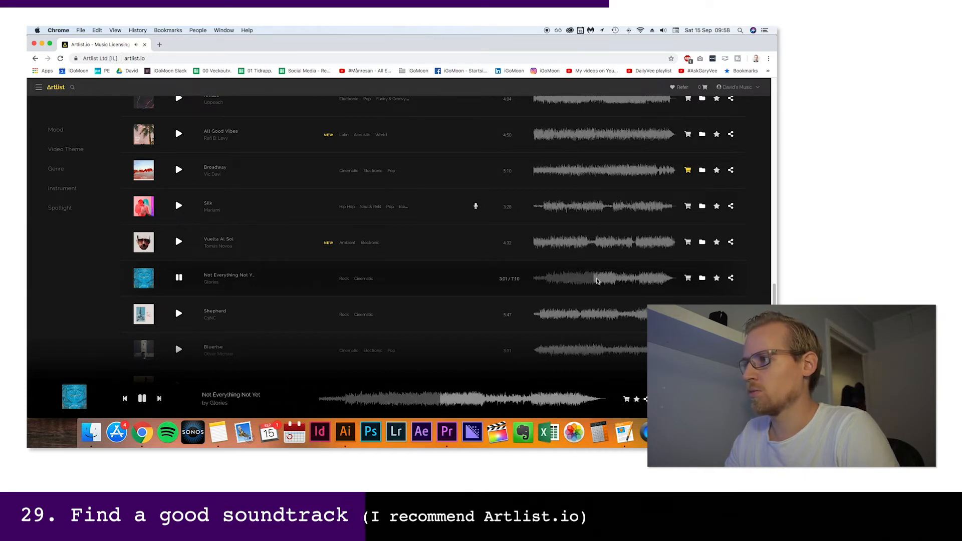
{"action": "key", "text": "space"}
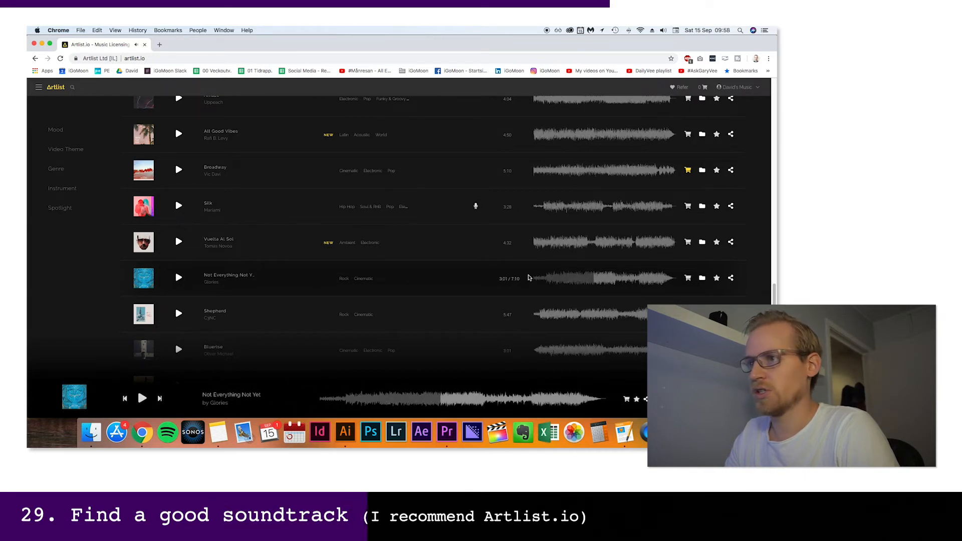
Look through the filter options under Mood, Video Theme, Genre and Instrument
{"action": "scroll", "coordinate": [306, 283], "scroll_direction": "up", "scroll_amount": 3}
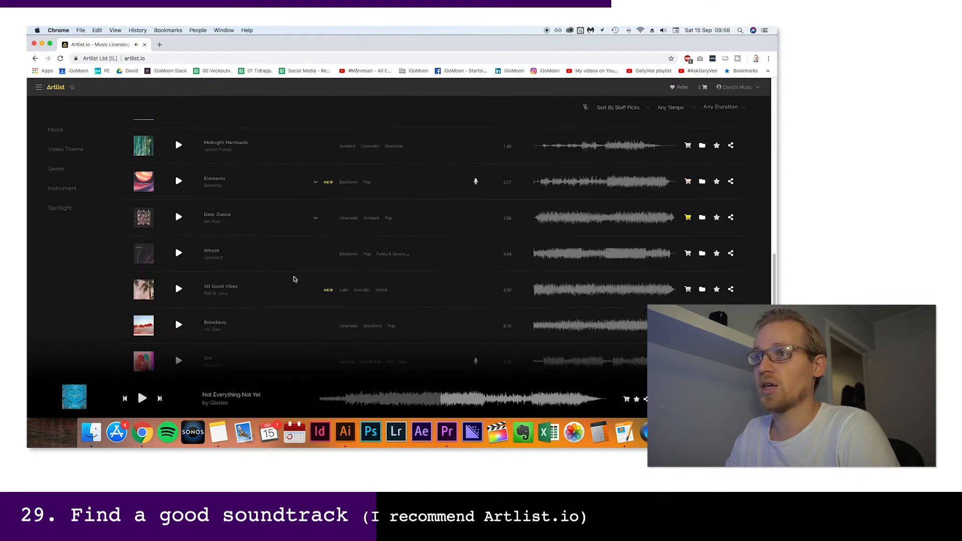
{"action": "left_click", "coordinate": [57, 131]}
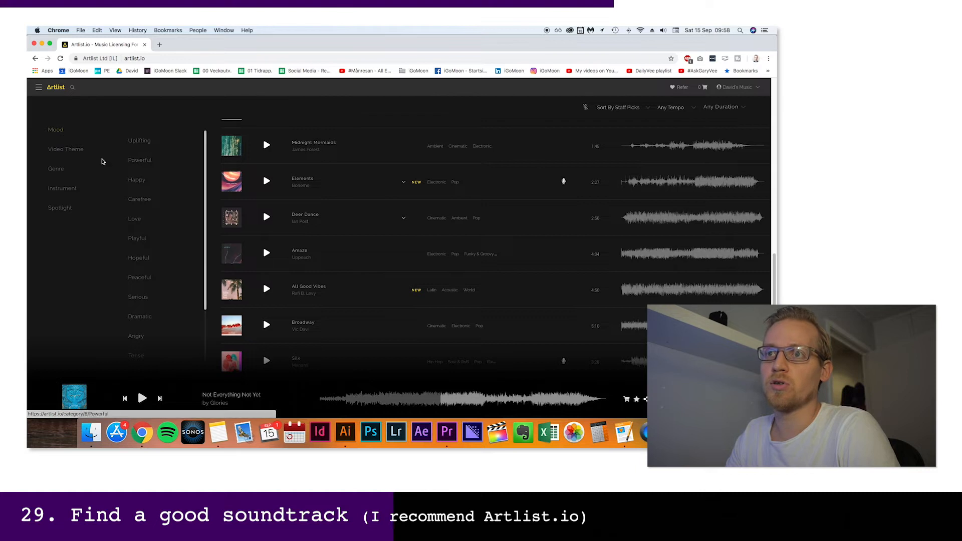
{"action": "left_click", "coordinate": [63, 151]}
{"action": "left_click", "coordinate": [62, 173]}
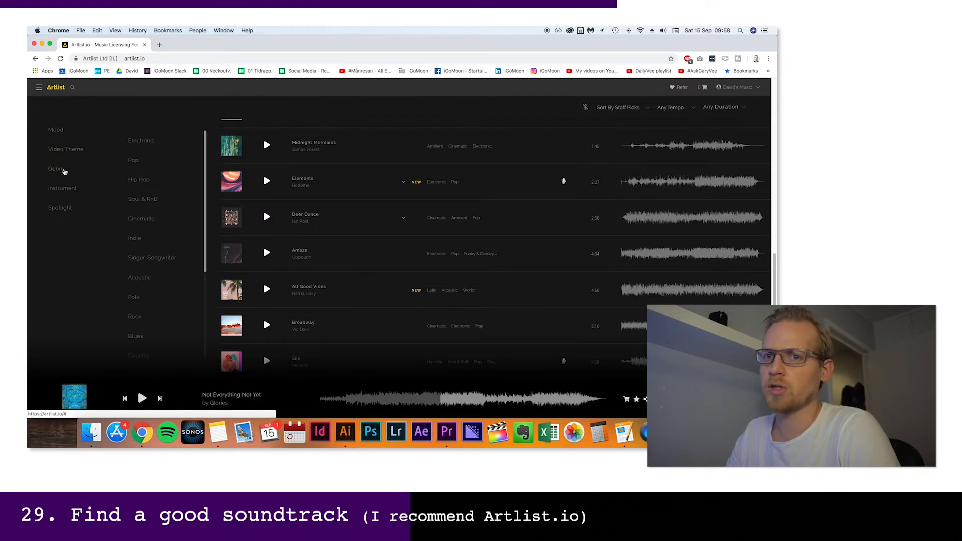
{"action": "left_click", "coordinate": [66, 188]}
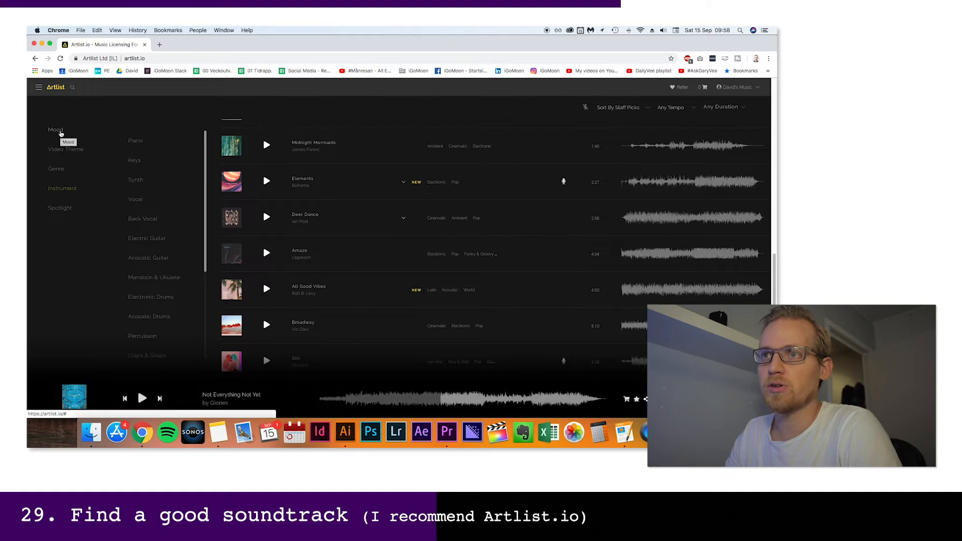
Filter the songs by the Education video theme and the Uplifting and Happy moods
{"action": "left_click", "coordinate": [61, 150]}
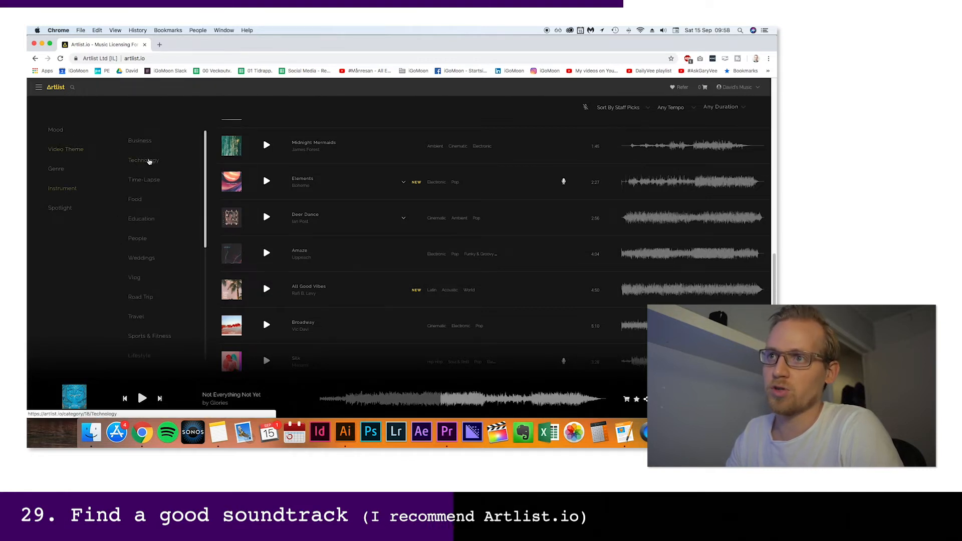
{"action": "left_click", "coordinate": [141, 219]}
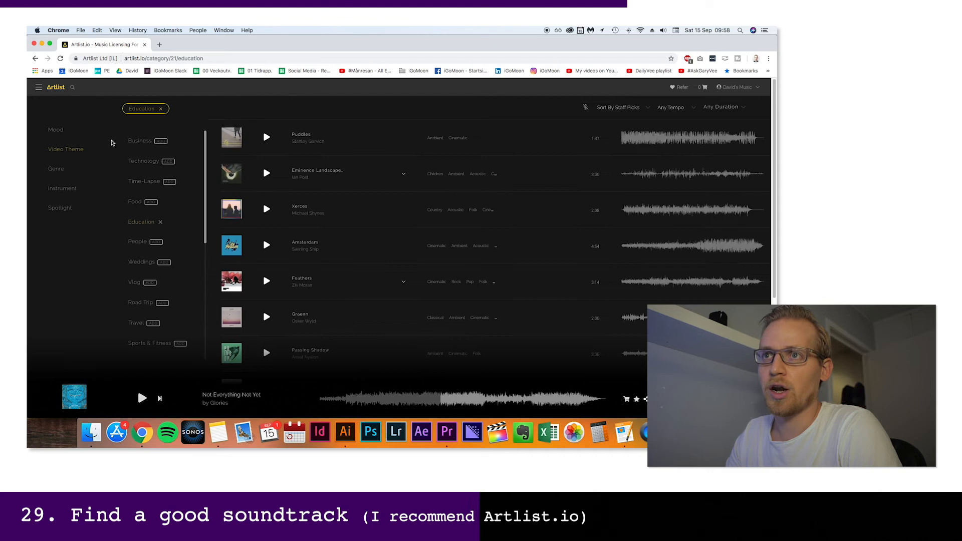
{"action": "mouse_move", "coordinate": [55, 131]}
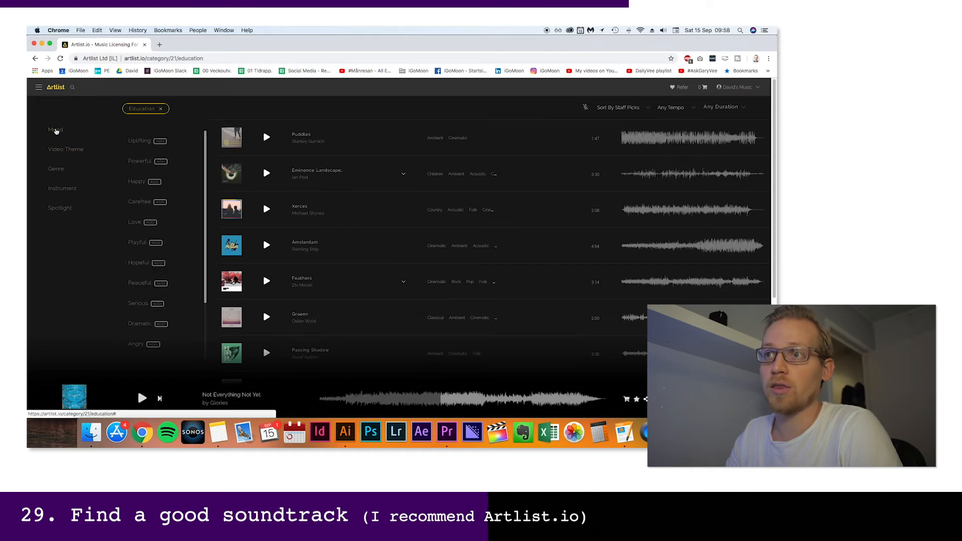
{"action": "left_click", "coordinate": [145, 143]}
{"action": "left_click", "coordinate": [142, 181]}
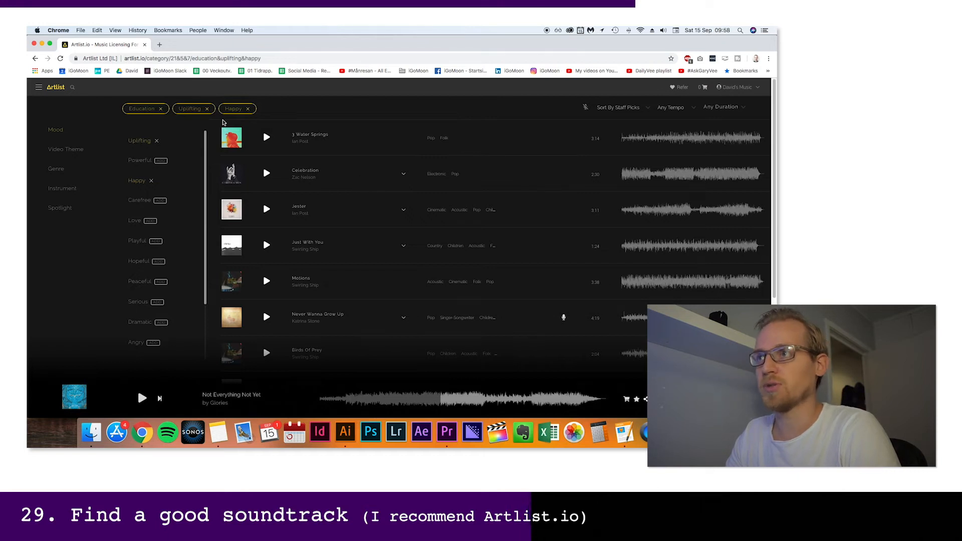
Preview the song Motions from the start and at two further points, and pause it
{"action": "left_click", "coordinate": [267, 282]}
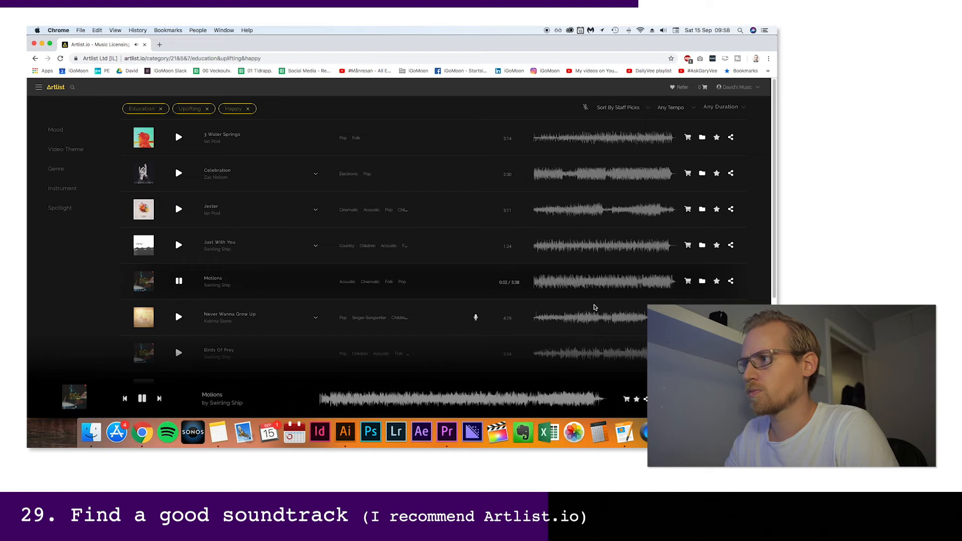
{"action": "left_click", "coordinate": [555, 284]}
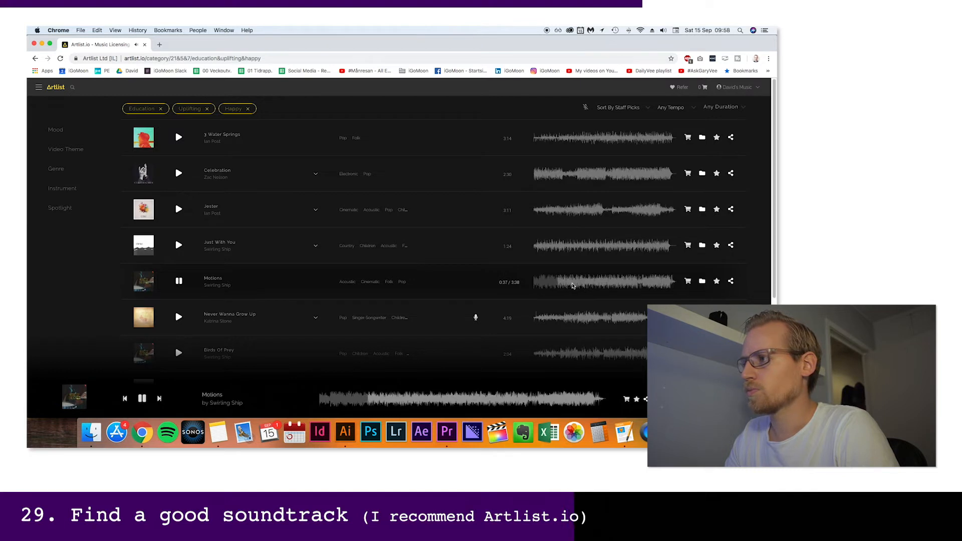
{"action": "left_click", "coordinate": [576, 284]}
{"action": "left_click", "coordinate": [179, 281]}
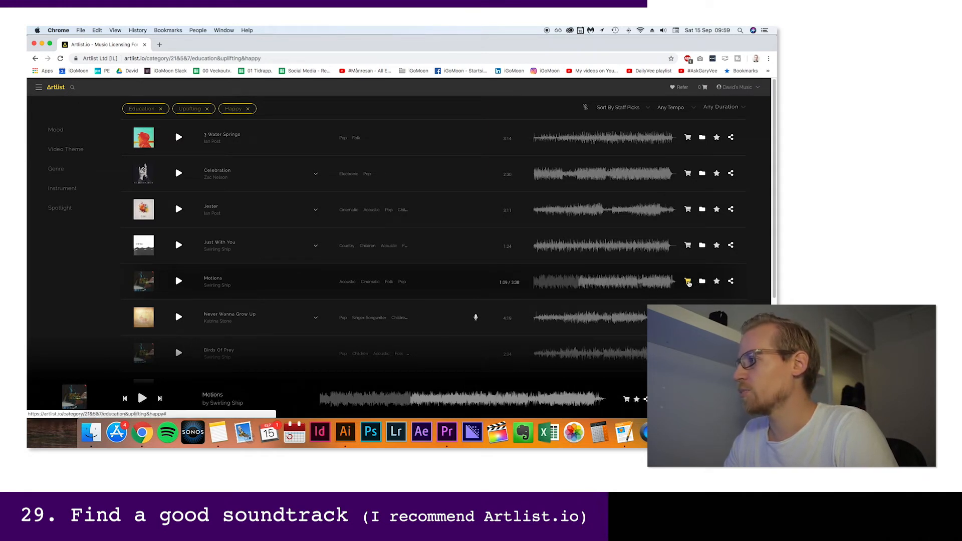
Check out the song Motions through the cart and download it as MP3 from the download history
{"action": "left_click", "coordinate": [689, 282]}
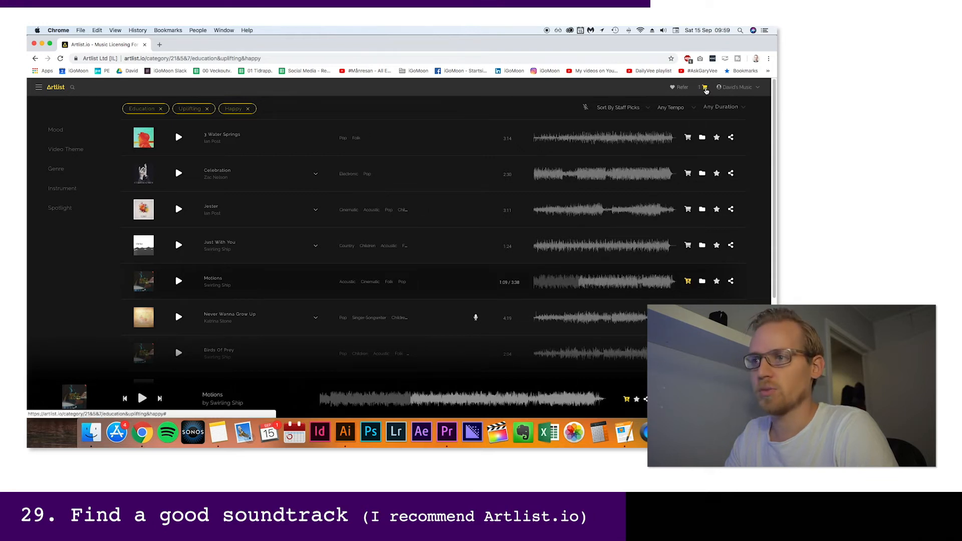
{"action": "left_click", "coordinate": [705, 89]}
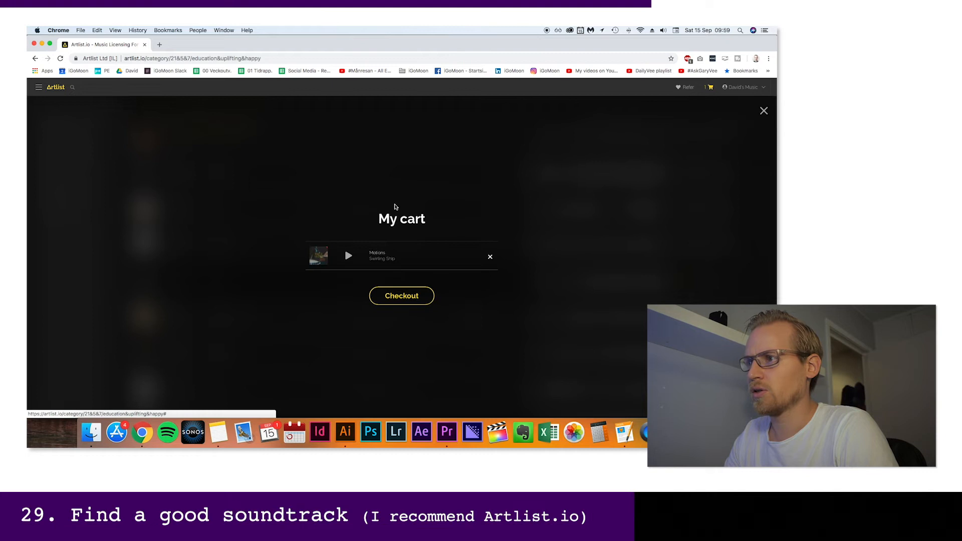
{"action": "left_click", "coordinate": [398, 295]}
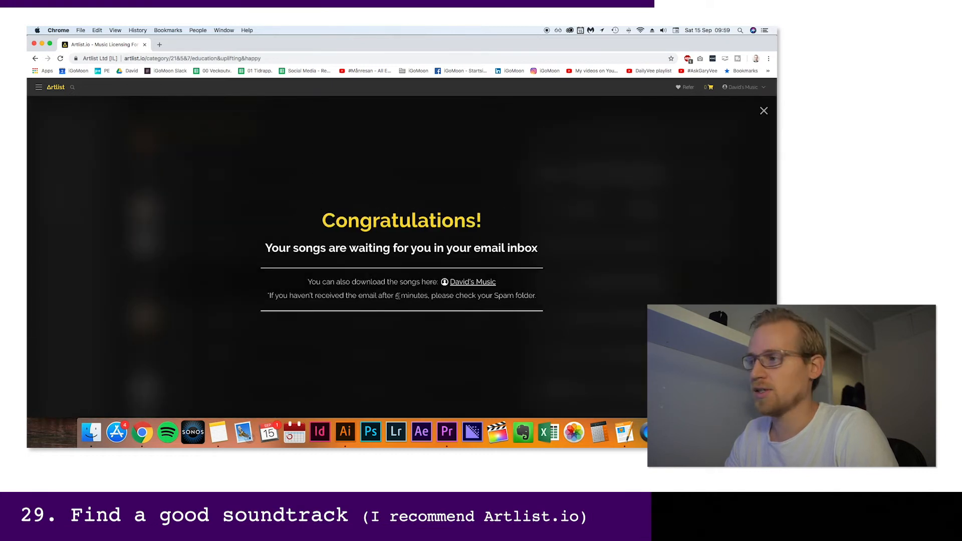
{"action": "left_click", "coordinate": [473, 282]}
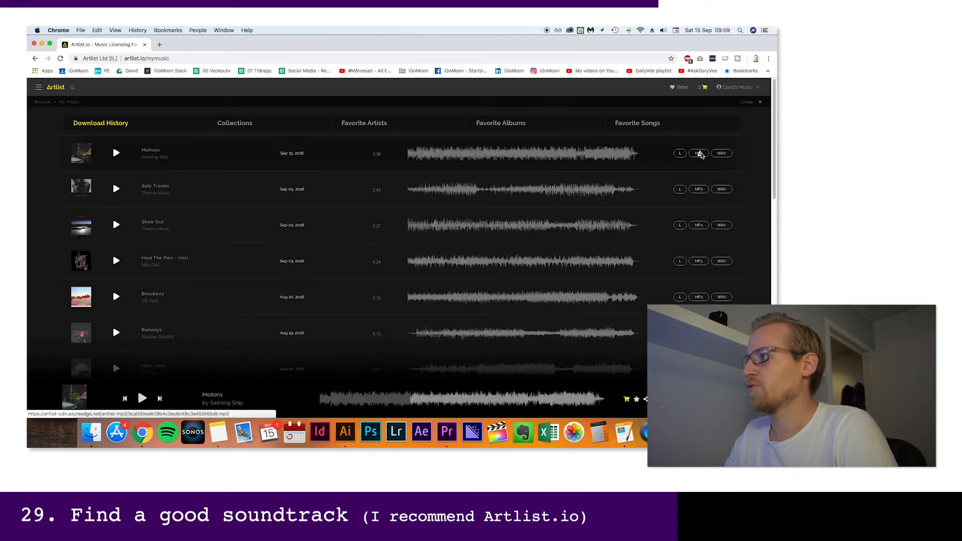
{"action": "left_click", "coordinate": [700, 154]}
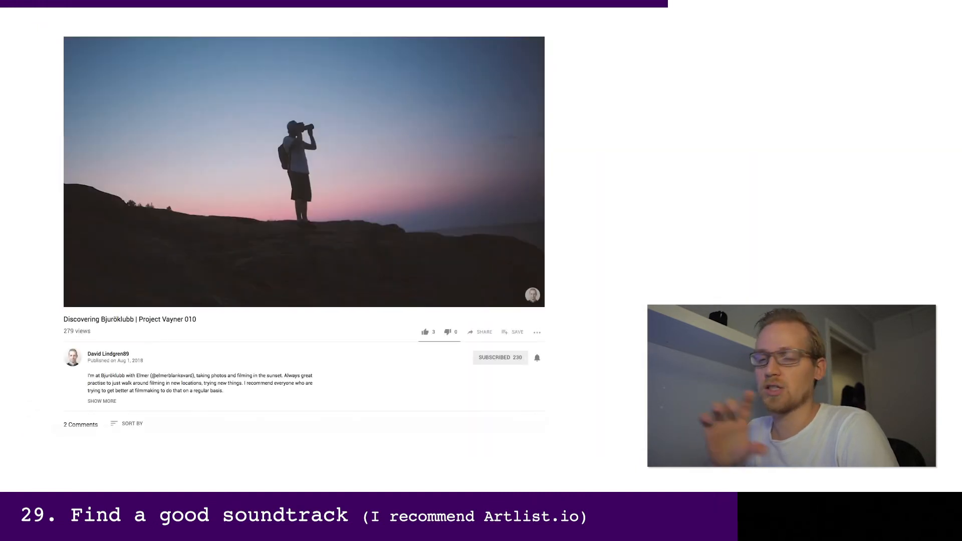
Expand the full description of the YouTube video Discovering Bjuröklubb | Project Vayner 010
{"action": "scroll", "coordinate": [301, 251], "scroll_direction": "down", "scroll_amount": 2}
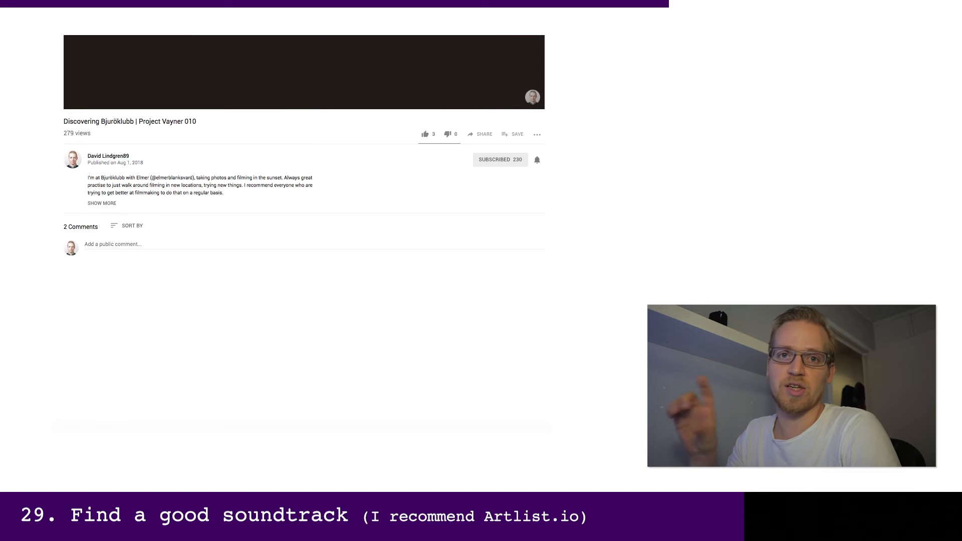
{"action": "left_click", "coordinate": [103, 203]}
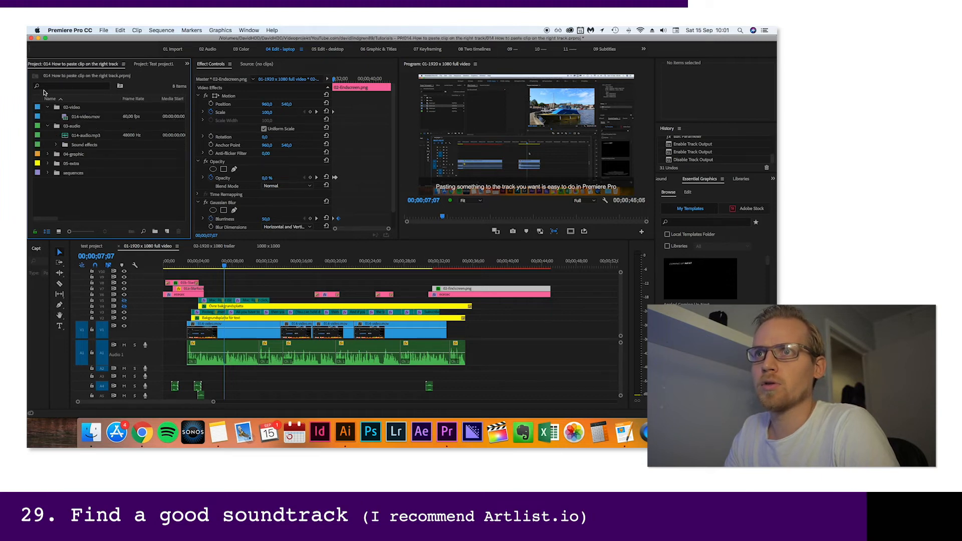
In Premiere Pro, import the Motions MP3 from the project's music folder into the 03-audio bin and save the project
{"action": "left_click", "coordinate": [78, 136]}
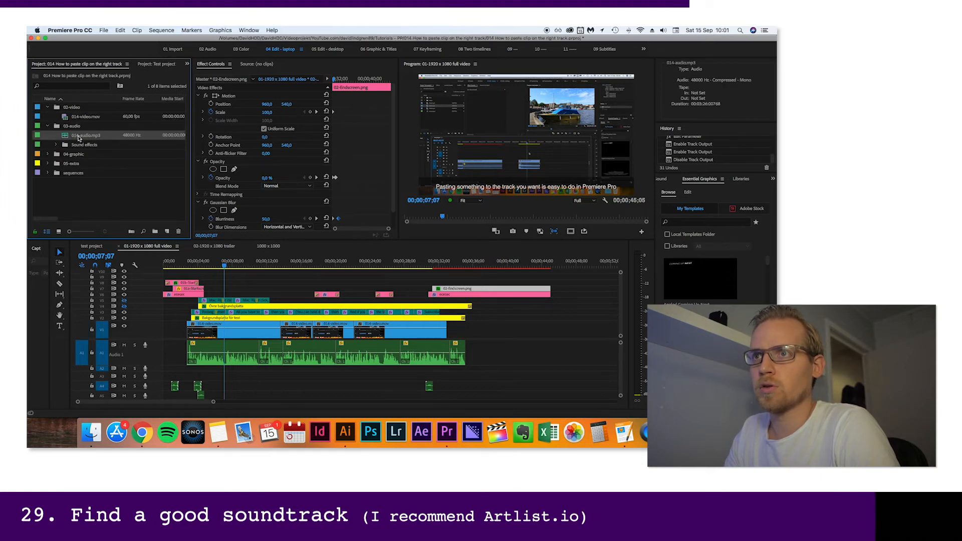
{"action": "key", "text": "super+i"}
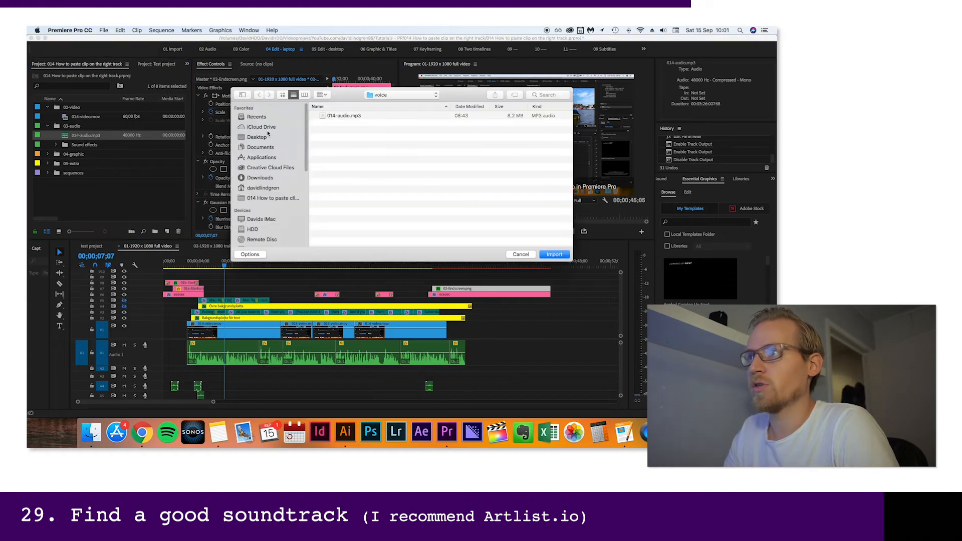
{"action": "left_click", "coordinate": [398, 95]}
{"action": "left_click", "coordinate": [383, 103]}
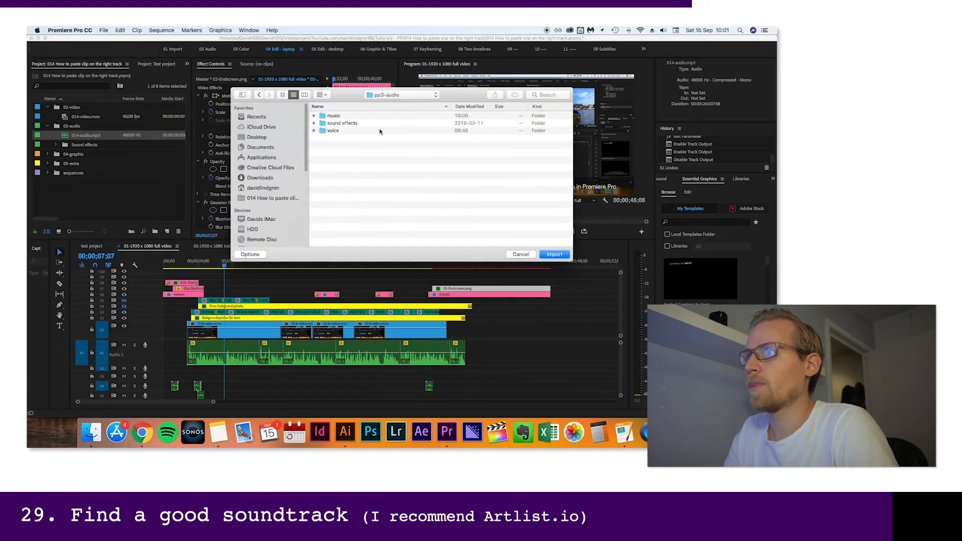
{"action": "double_click", "coordinate": [334, 116]}
{"action": "left_click", "coordinate": [332, 117]}
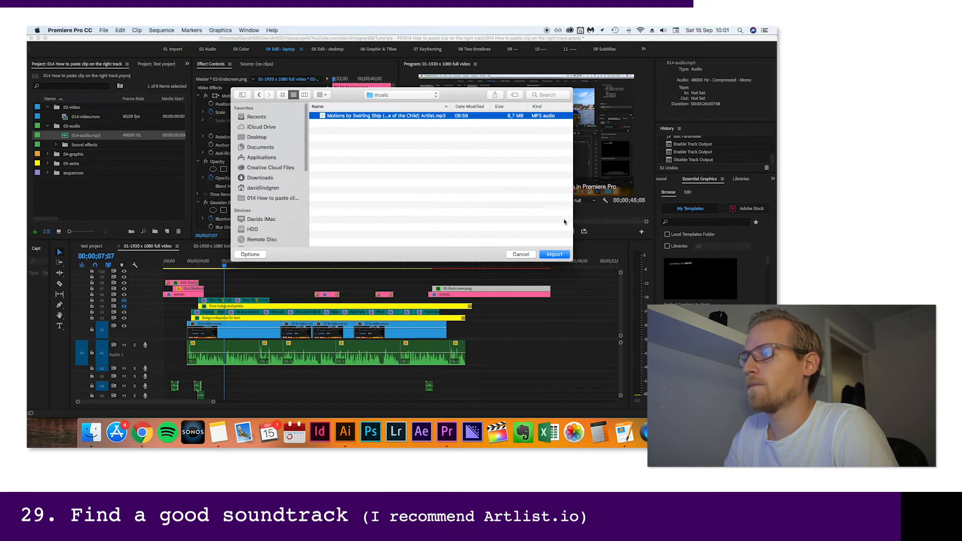
{"action": "left_click", "coordinate": [555, 255]}
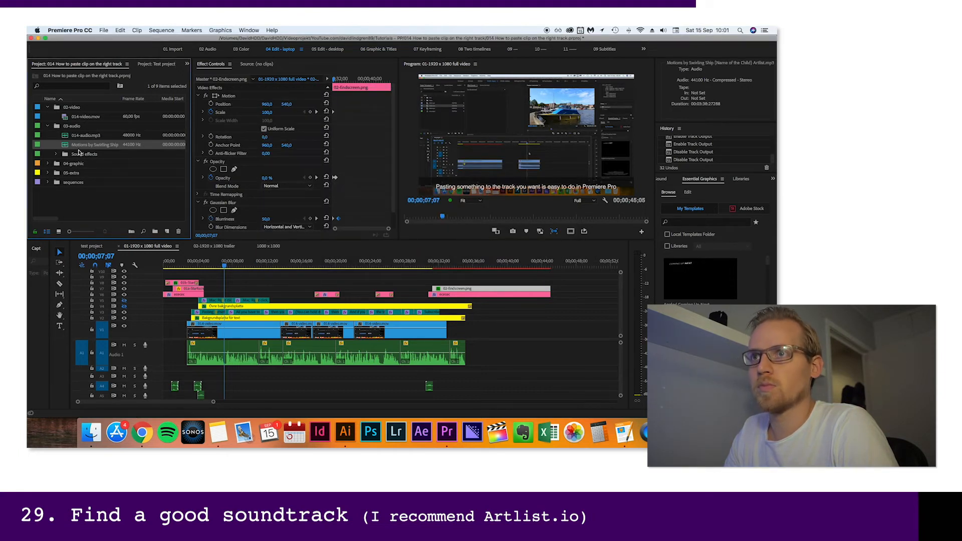
{"action": "key", "text": "super+s"}
Place the Motions song on audio track A2 starting at about 00;00;06 and play the sequence with the soundtrack
{"action": "left_click_drag", "start_coordinate": [83, 146], "coordinate": [216, 369]}
{"action": "key", "text": "space"}
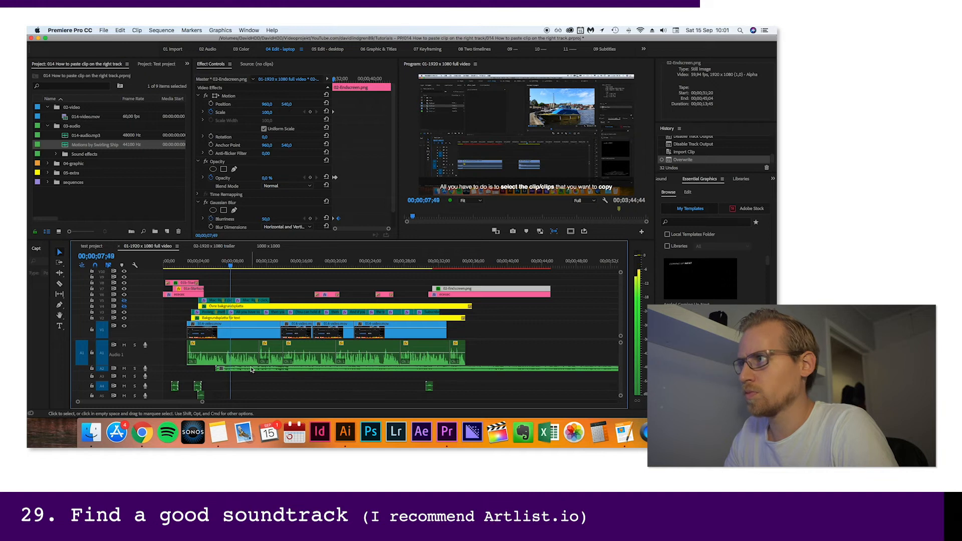
{"action": "key", "text": "minus"}
{"action": "key", "text": "minus"}
{"action": "key", "text": "minus"}
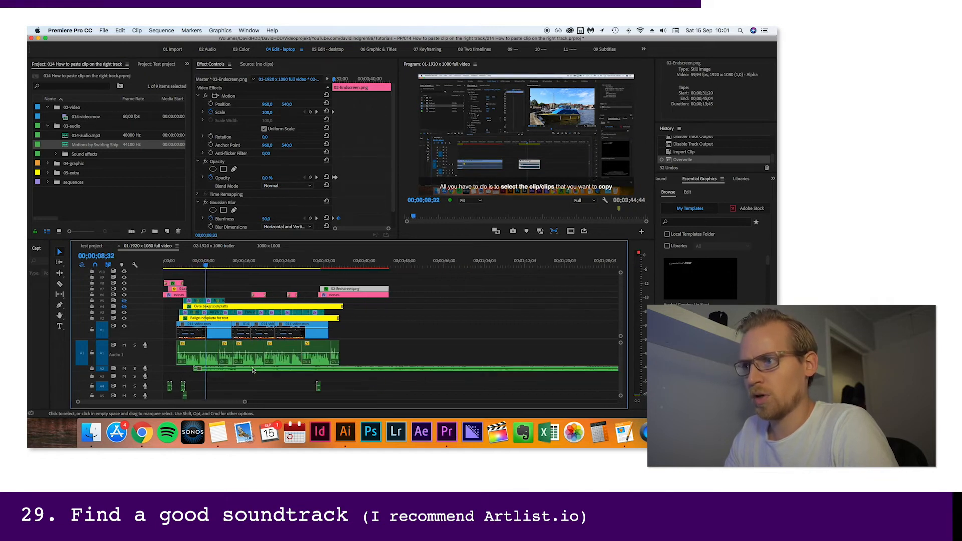
Normalize all peaks of the Motions clip on A2 so its gain drops to -18.4 dB, and play the mix
{"action": "left_click", "coordinate": [238, 368]}
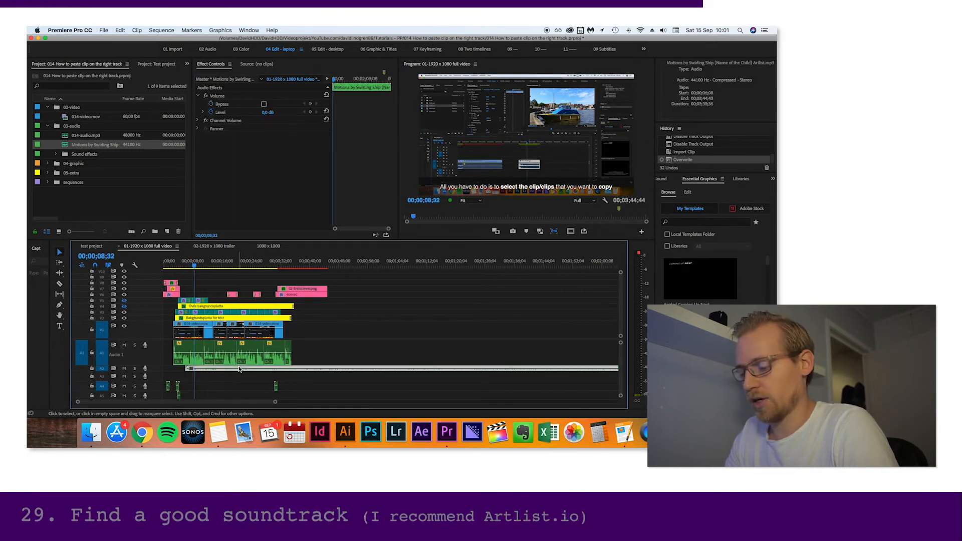
{"action": "key", "text": "g"}
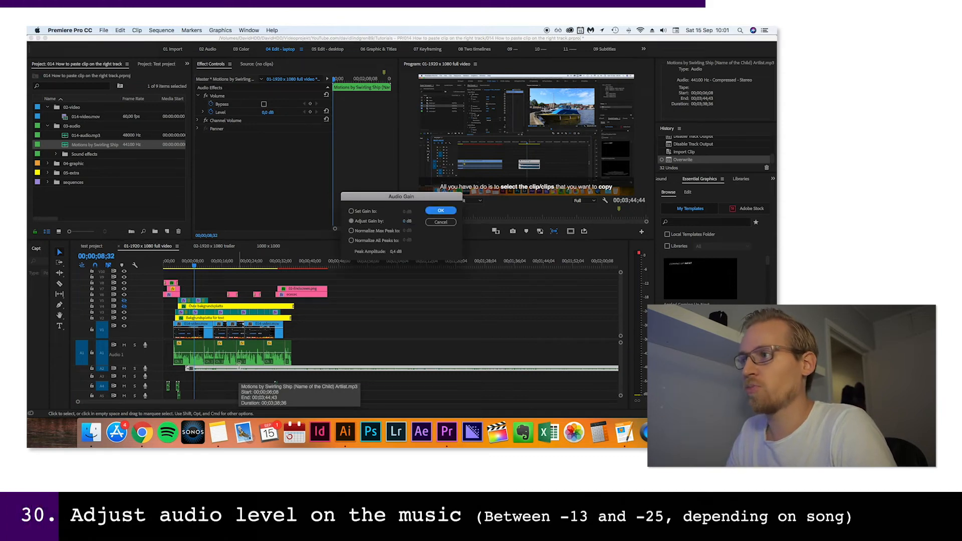
{"action": "key", "text": "Tab"}
{"action": "key", "text": "Tab"}
{"action": "key", "text": "Tab"}
{"action": "key", "text": "Down"}
{"action": "key", "text": "Down"}
{"action": "key", "text": "Tab"}
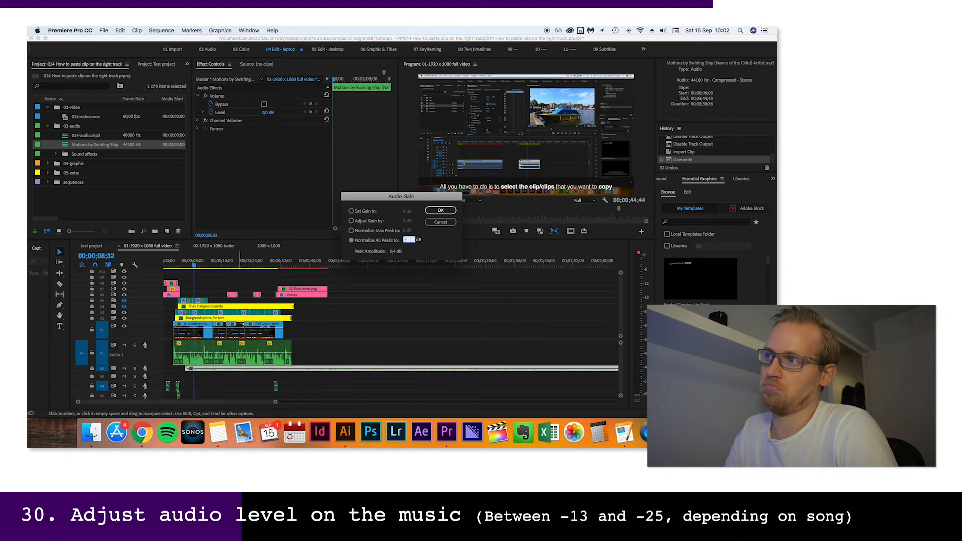
{"action": "key", "text": "Return"}
{"action": "key", "text": "space"}
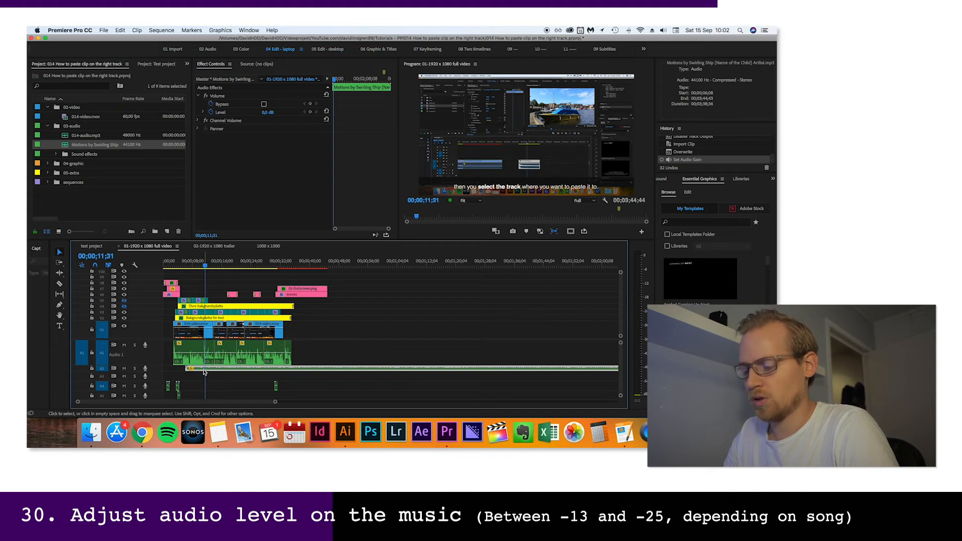
Readjust the Motions clip's peak normalization level twice, playing the sequence after each change to judge the music against the voice
{"action": "key", "text": "g"}
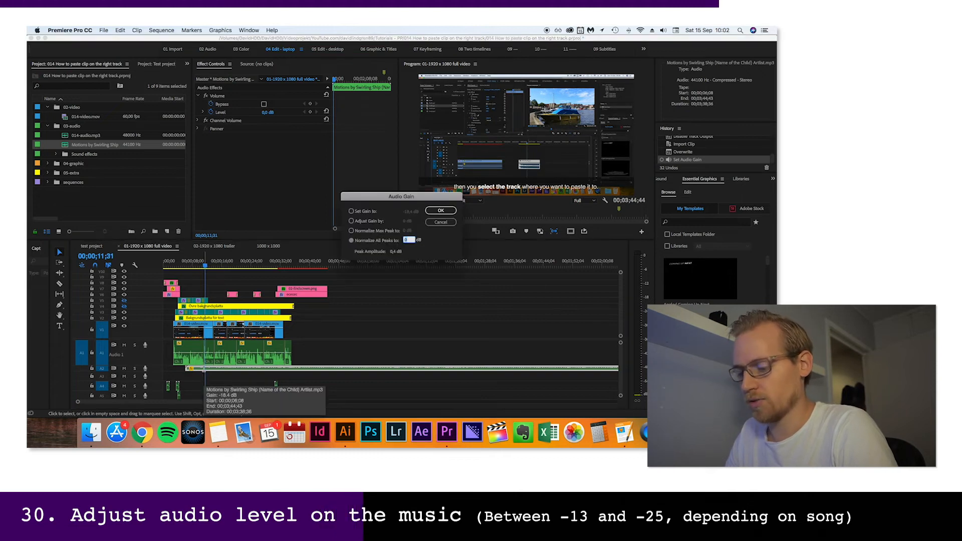
{"action": "key", "text": "Return"}
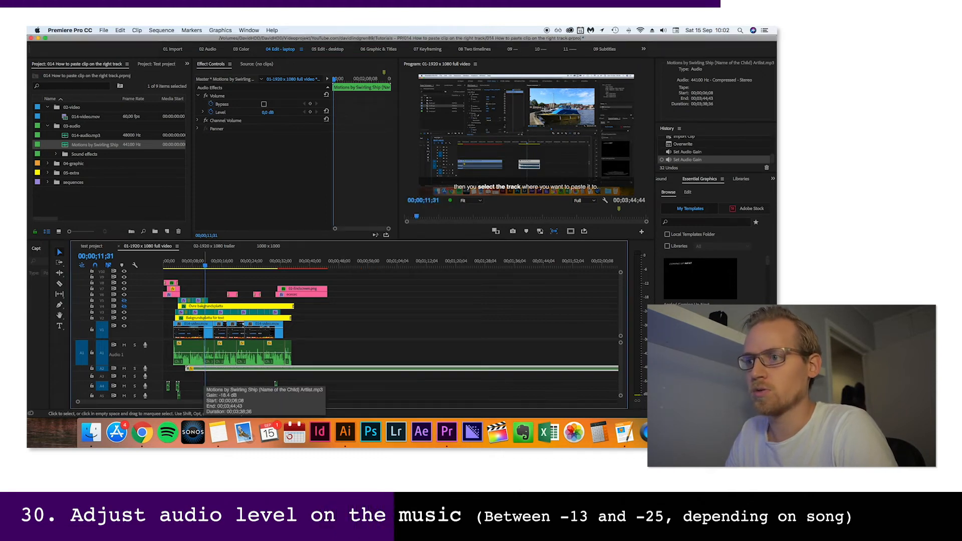
{"action": "key", "text": "space"}
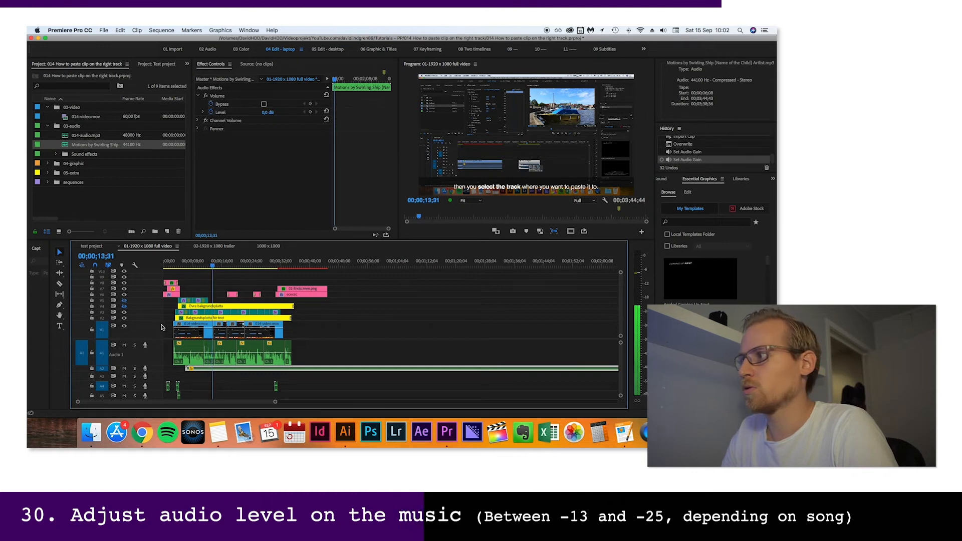
{"action": "key", "text": "g"}
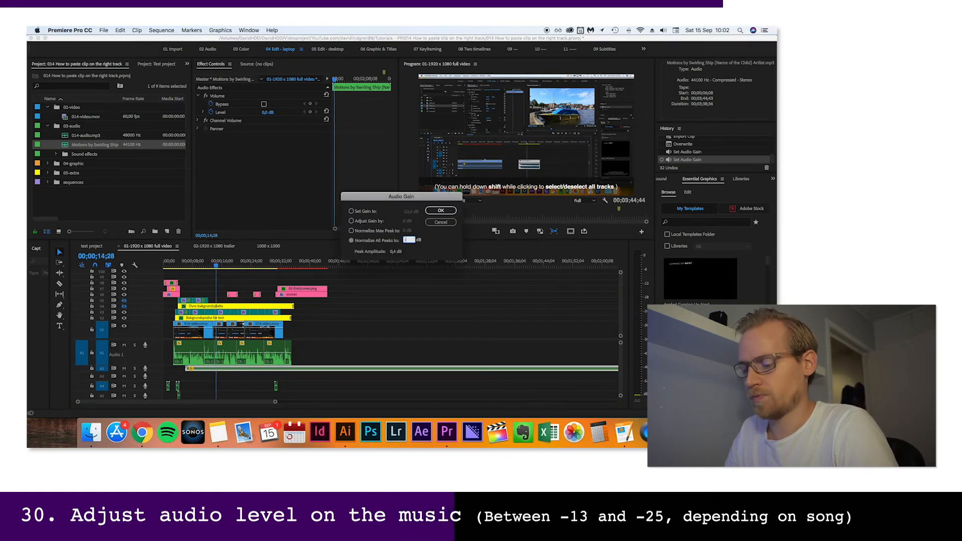
{"action": "key", "text": "Return"}
{"action": "key", "text": "space"}
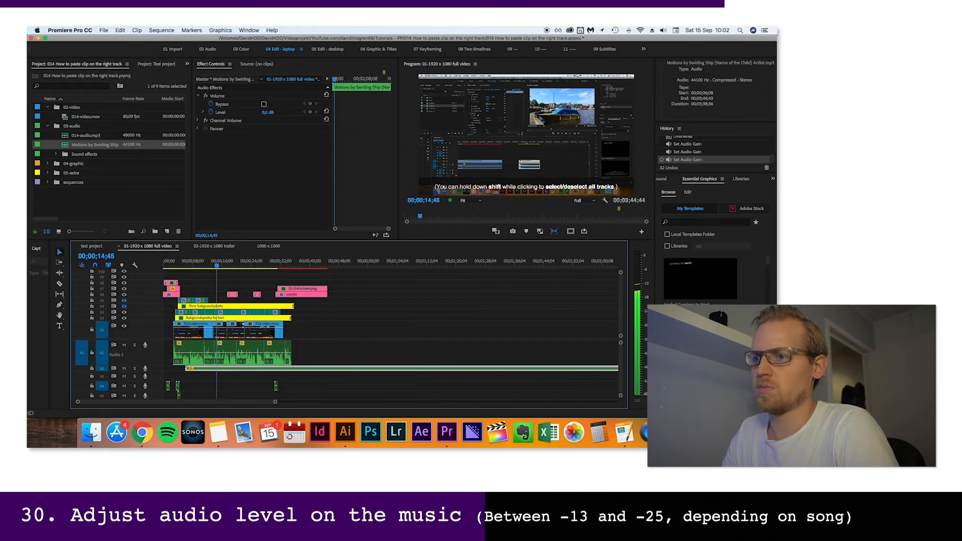
{"action": "key", "text": "space"}
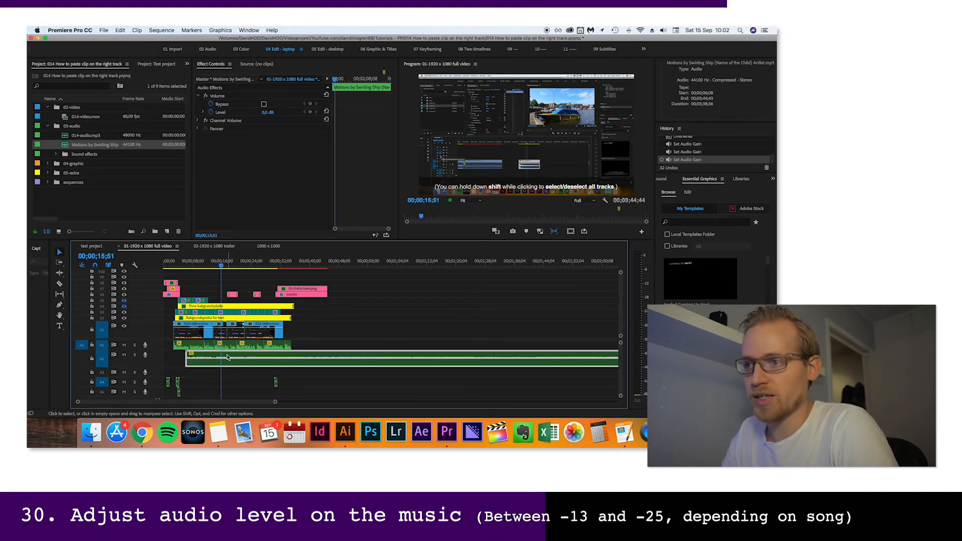
Fade in the Motions clip over about its first half second with two volume keyframes, and play it from the start
{"action": "key", "text": "equal"}
{"action": "key", "text": "equal"}
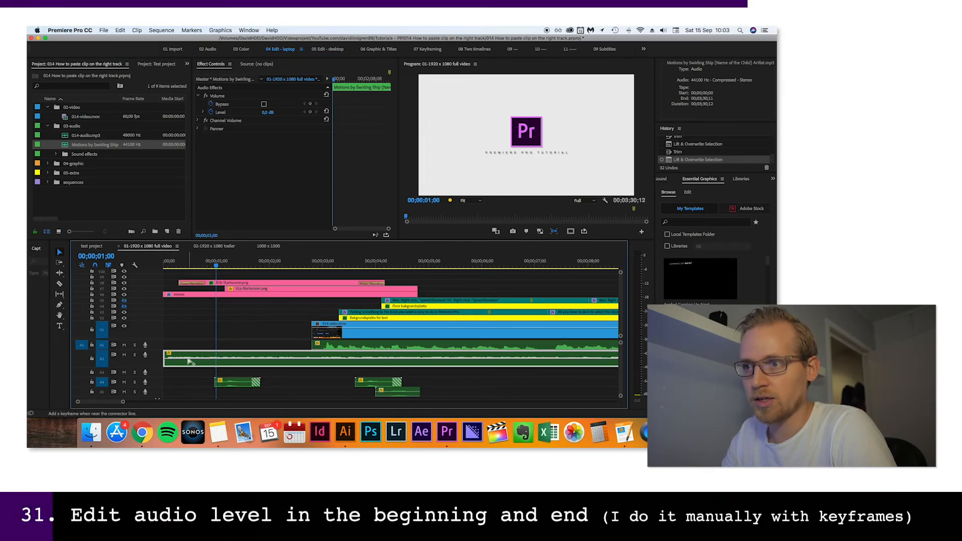
{"action": "left_click", "coordinate": [188, 360], "text": "super"}
{"action": "left_click", "coordinate": [175, 361], "text": "super"}
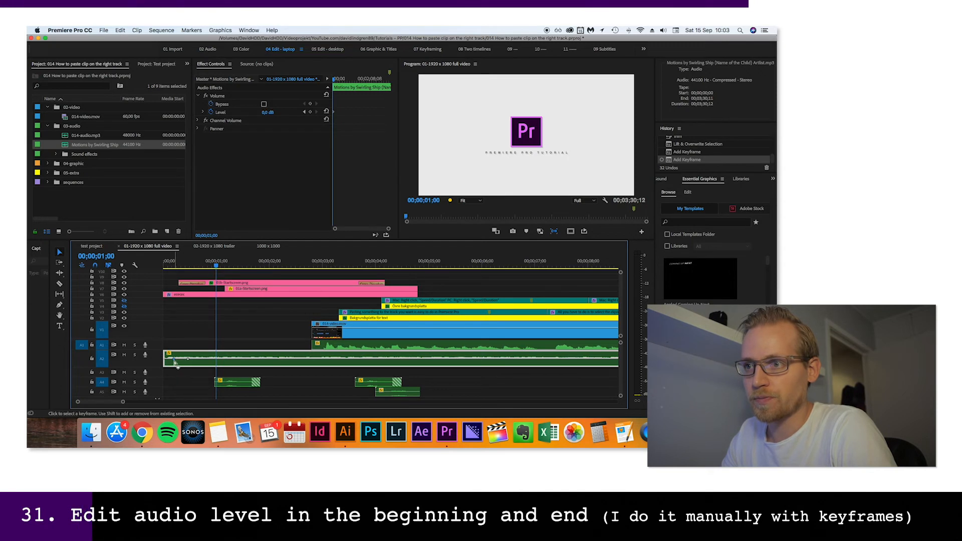
{"action": "left_click_drag", "start_coordinate": [164, 364], "coordinate": [164, 363]}
{"action": "left_click_drag", "start_coordinate": [170, 263], "coordinate": [153, 266]}
{"action": "key", "text": "space"}
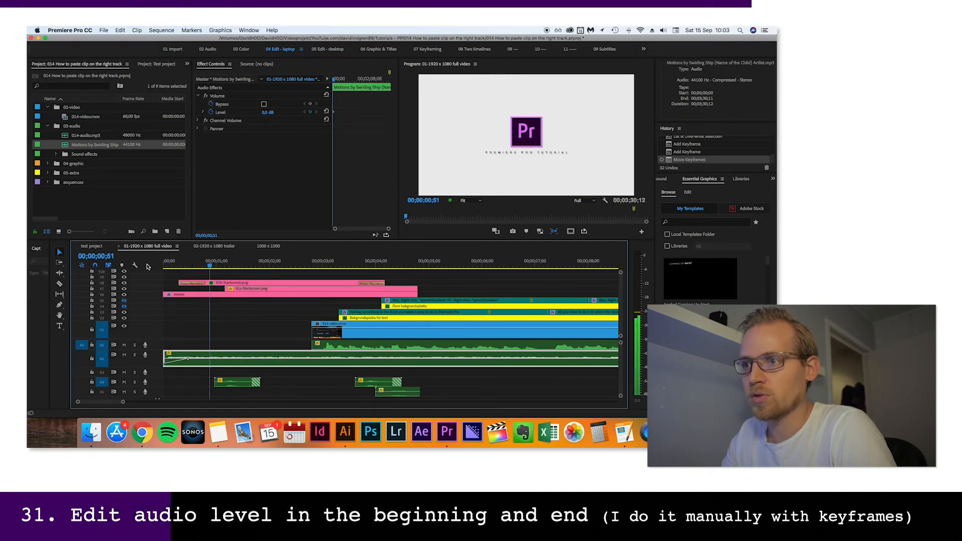
Add two volume keyframes around the start of the voice on the Motions clip, lower the second to duck the music, and play the transition
{"action": "left_click", "coordinate": [306, 359], "text": "super"}
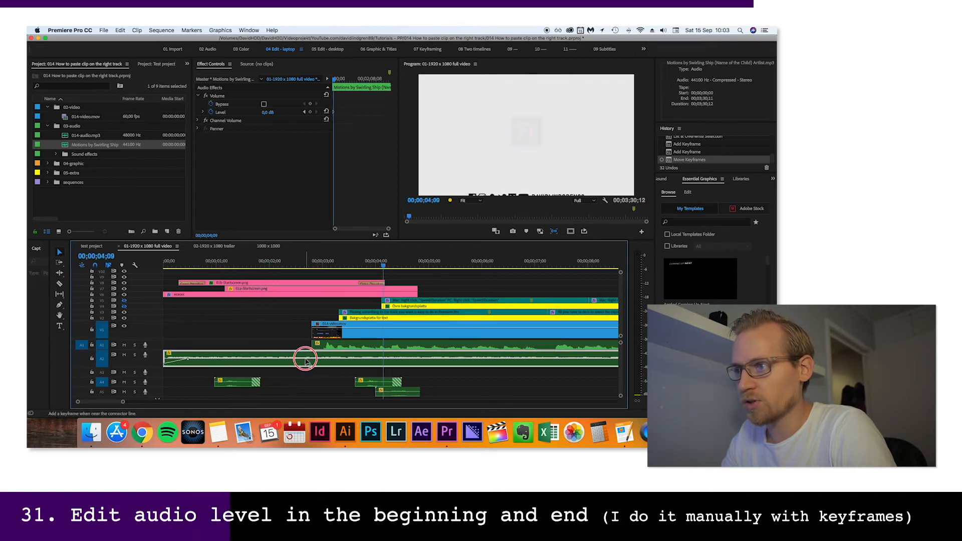
{"action": "left_click", "coordinate": [335, 359], "text": "super"}
{"action": "left_click_drag", "start_coordinate": [334, 359], "coordinate": [335, 363]}
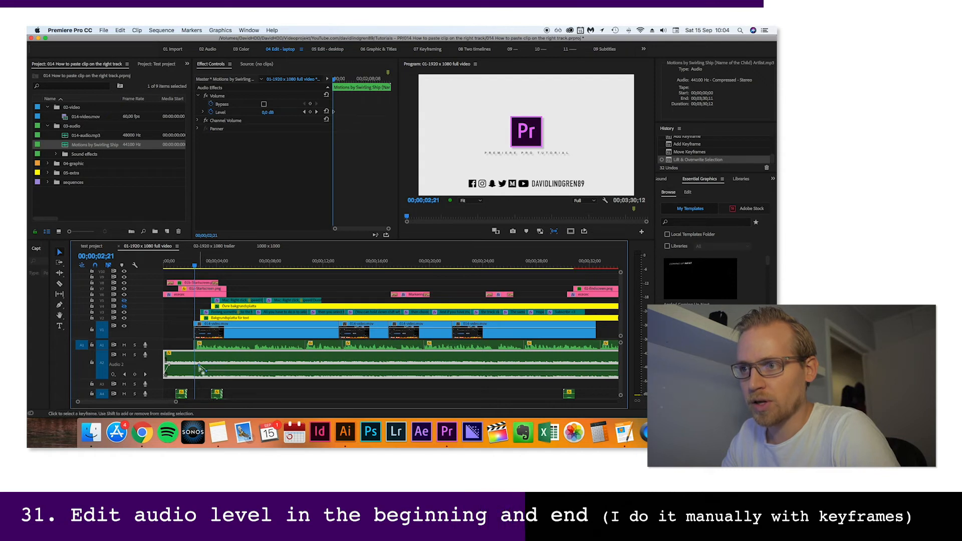
{"action": "mouse_move", "coordinate": [202, 370]}
{"action": "left_mouse_down"}
{"action": "mouse_move", "coordinate": [192, 362]}
{"action": "mouse_move", "coordinate": [198, 370]}
{"action": "left_mouse_up"}
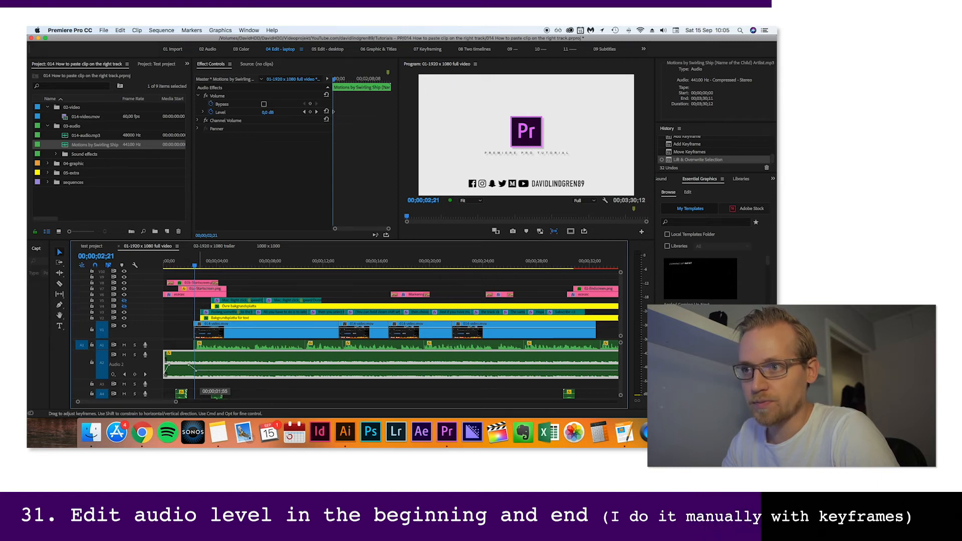
{"action": "key", "text": "space"}
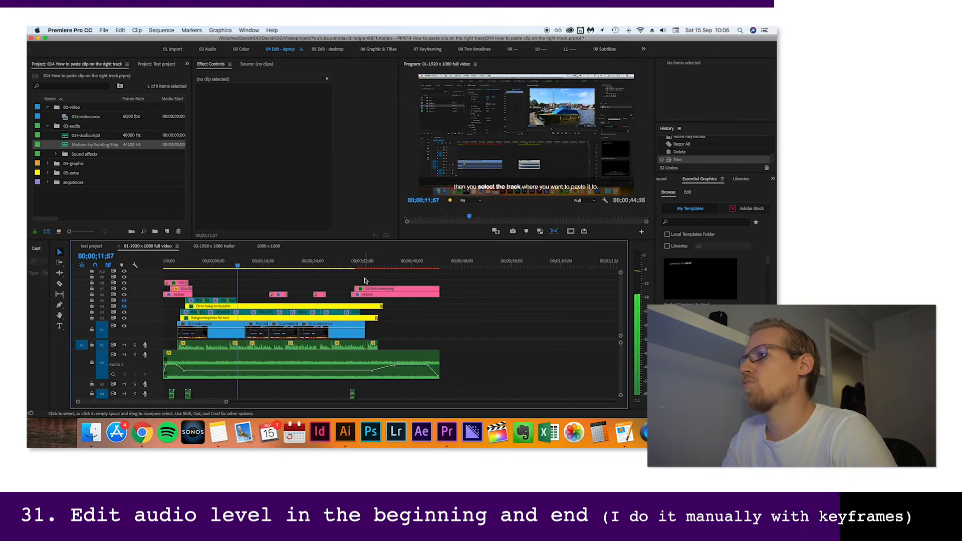
Move all clips above the main video up one track and place the two highlight clips on the freed track directly above the video
{"action": "left_click_drag", "start_coordinate": [448, 276], "coordinate": [169, 318]}
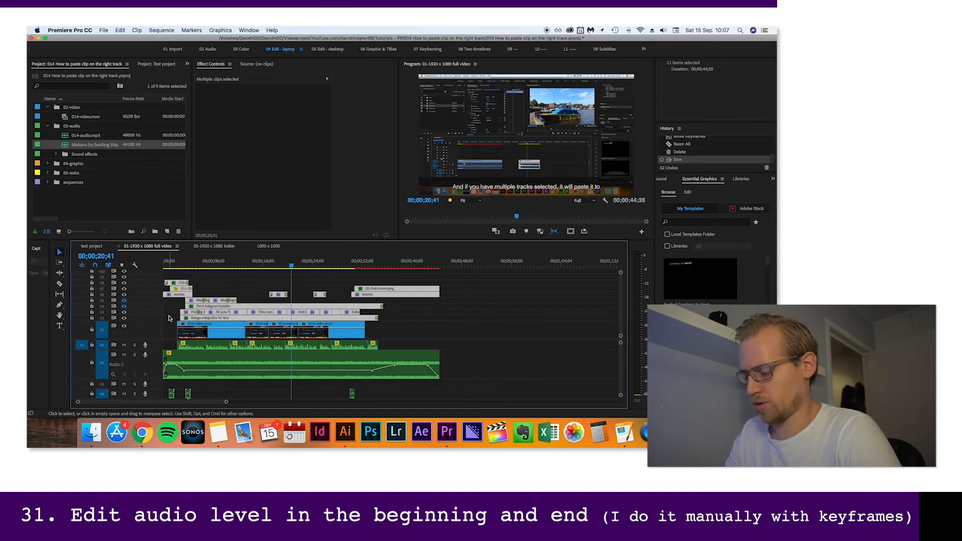
{"action": "key", "text": "alt+Up"}
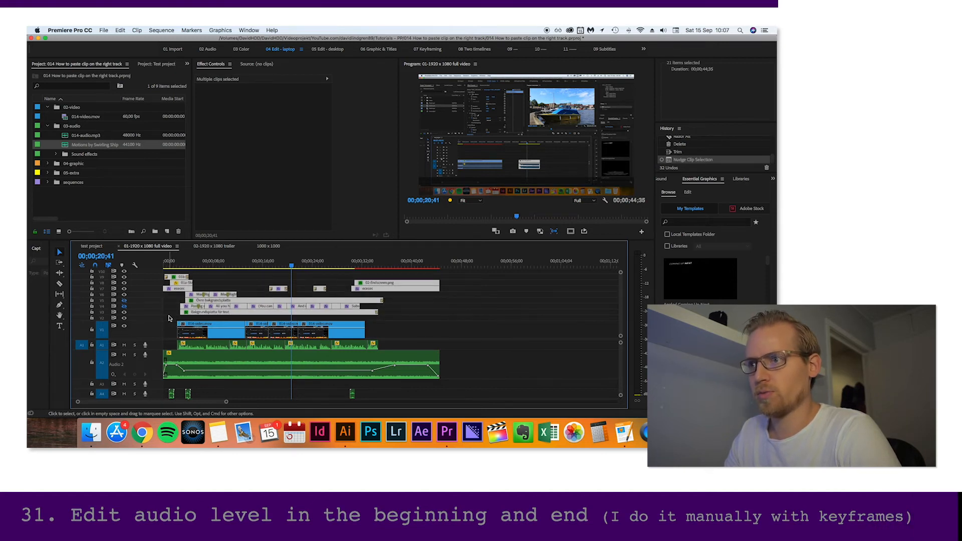
{"action": "left_click", "coordinate": [274, 278]}
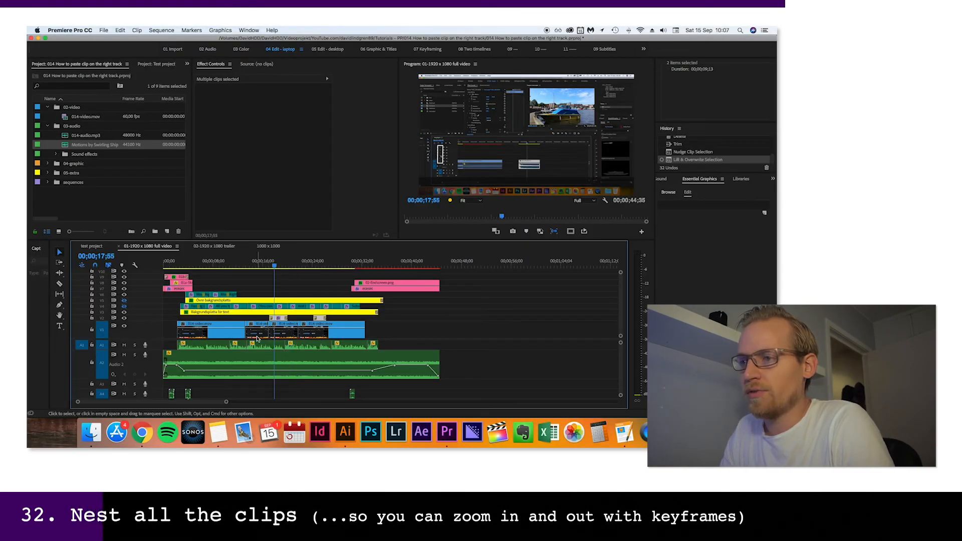
Nest the 014-video clips together with the two highlight clips, keeping the suggested sequence name
{"action": "left_click_drag", "start_coordinate": [171, 319], "coordinate": [388, 346]}
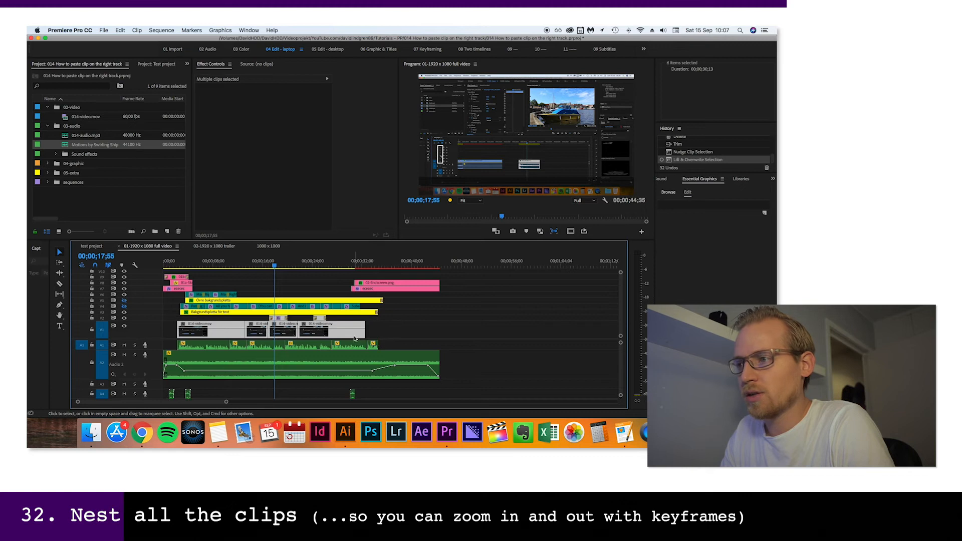
{"action": "right_click", "coordinate": [351, 338]}
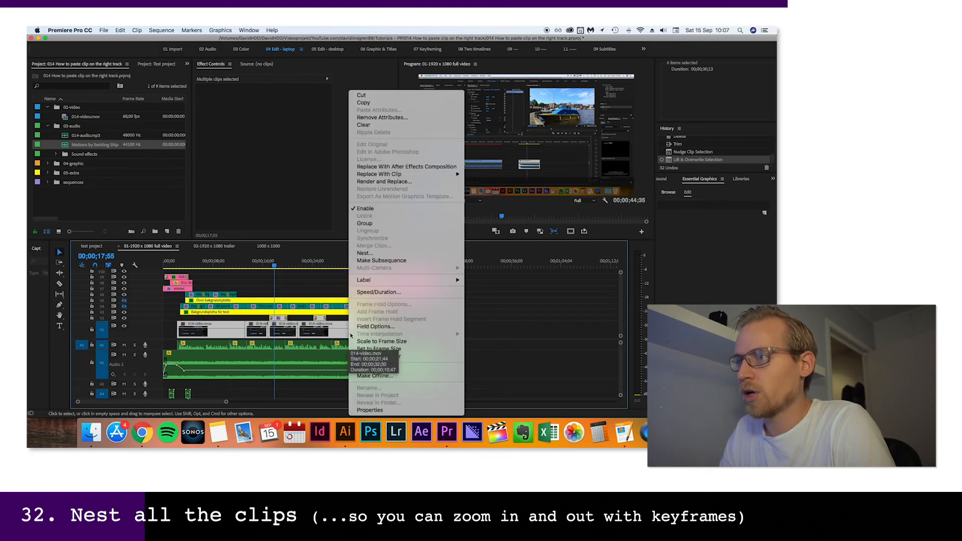
{"action": "left_click", "coordinate": [368, 252]}
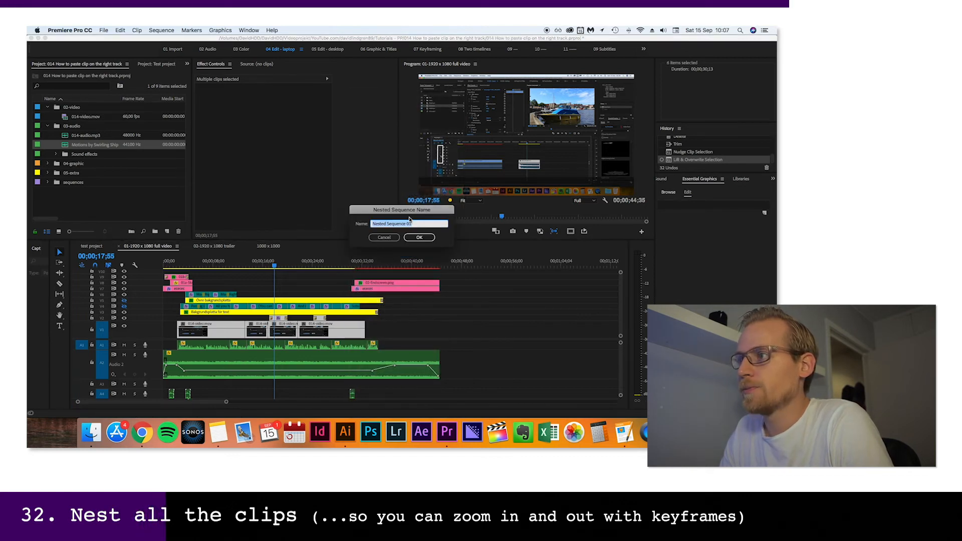
{"action": "left_click", "coordinate": [419, 237]}
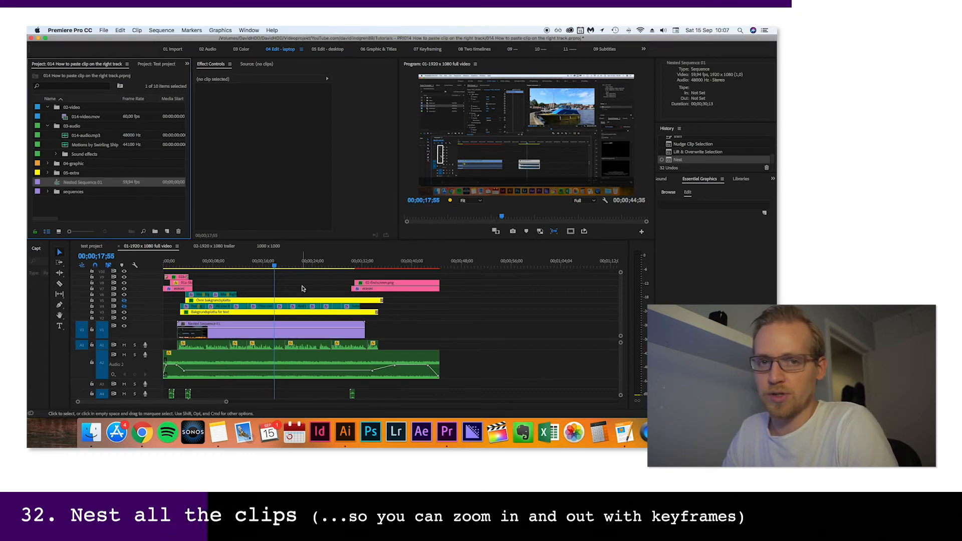
Play from the nested sequence's start to 00;00;08;13 and set its Scale to 110 with a keyframe there
{"action": "left_click", "coordinate": [176, 264]}
{"action": "key", "text": "space"}
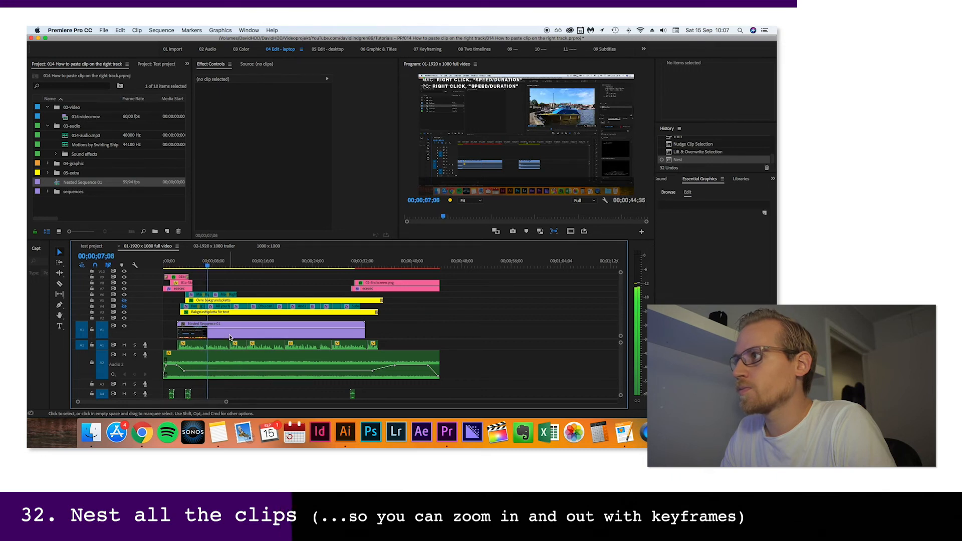
{"action": "key", "text": "space"}
{"action": "left_click", "coordinate": [224, 340]}
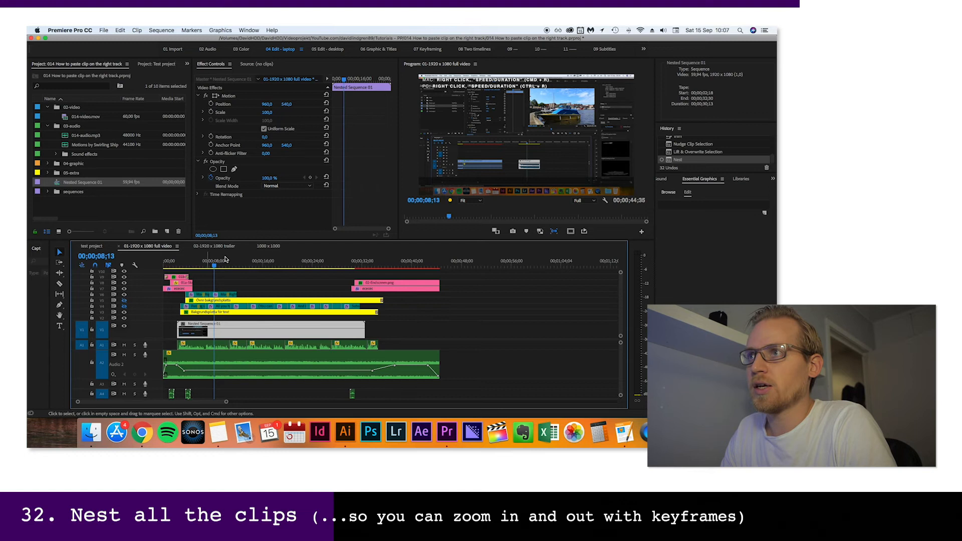
{"action": "left_click", "coordinate": [266, 113]}
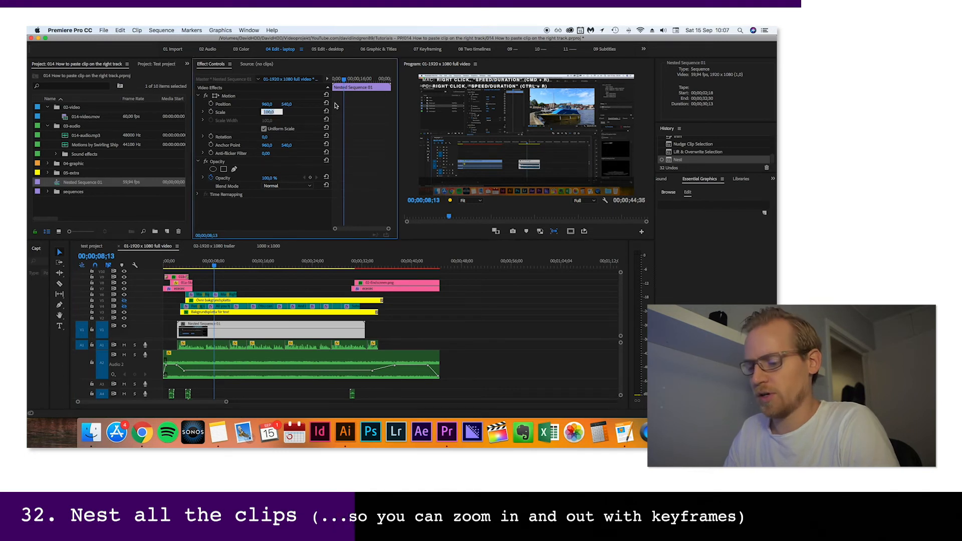
{"action": "type", "text": "110"}
{"action": "key", "text": "Return"}
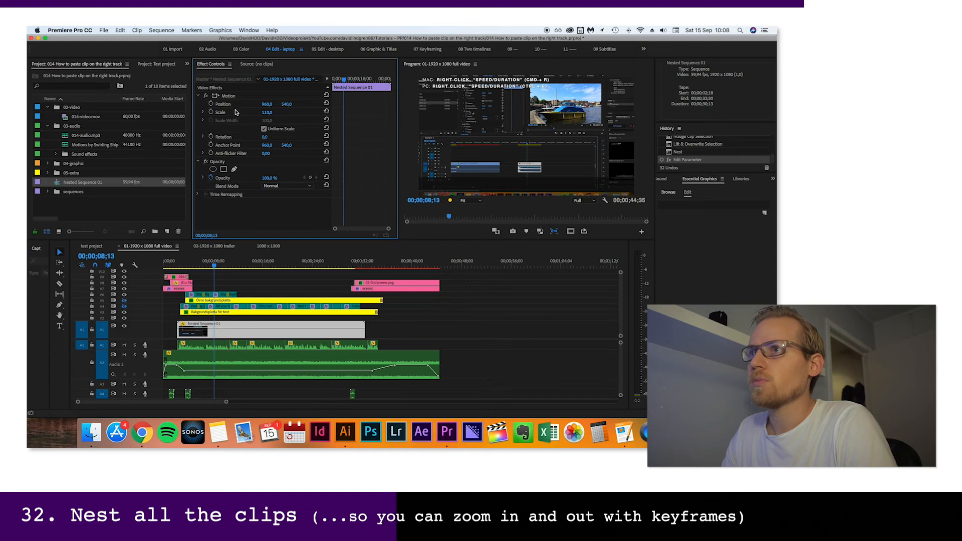
{"action": "left_click", "coordinate": [211, 112]}
Keyframe the nested sequence's Scale at 100 on its first frame, 00;00;02;18, and play the zoom
{"action": "left_click_drag", "start_coordinate": [337, 80], "coordinate": [303, 80]}
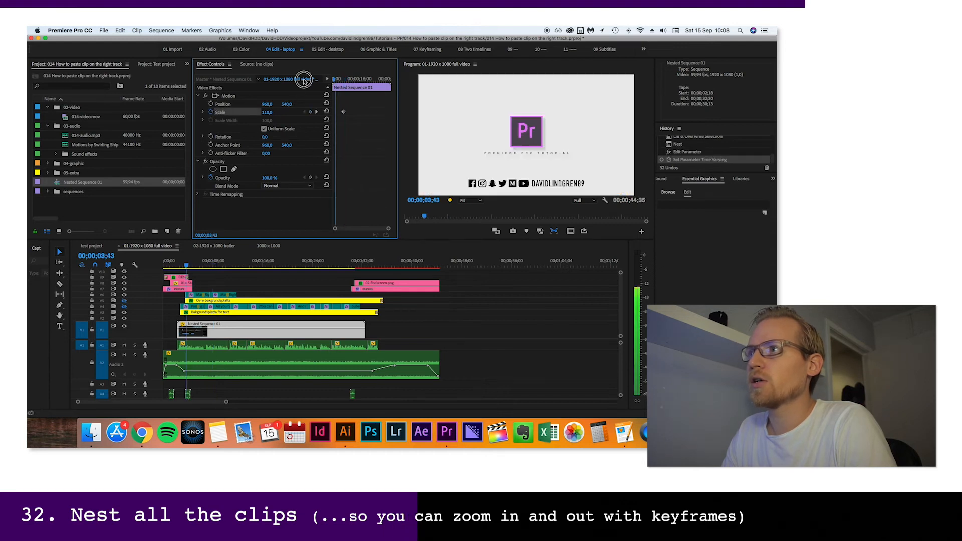
{"action": "left_click", "coordinate": [267, 113]}
{"action": "type", "text": "100"}
{"action": "key", "text": "Return"}
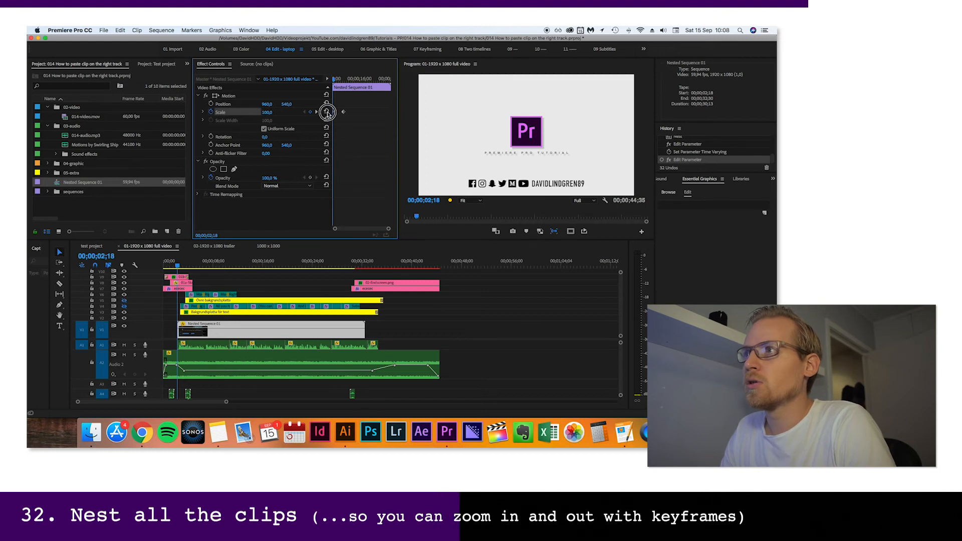
{"action": "key", "text": "space"}
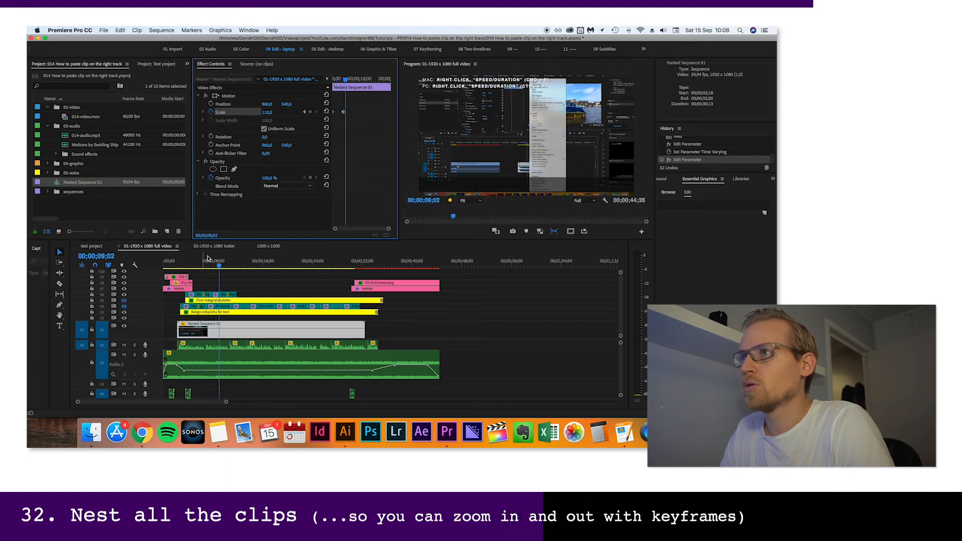
Apply Ease In to the second Scale keyframe, and go to the nested sequence's first frame in the 07 Keyframing workspace
{"action": "right_click", "coordinate": [346, 113]}
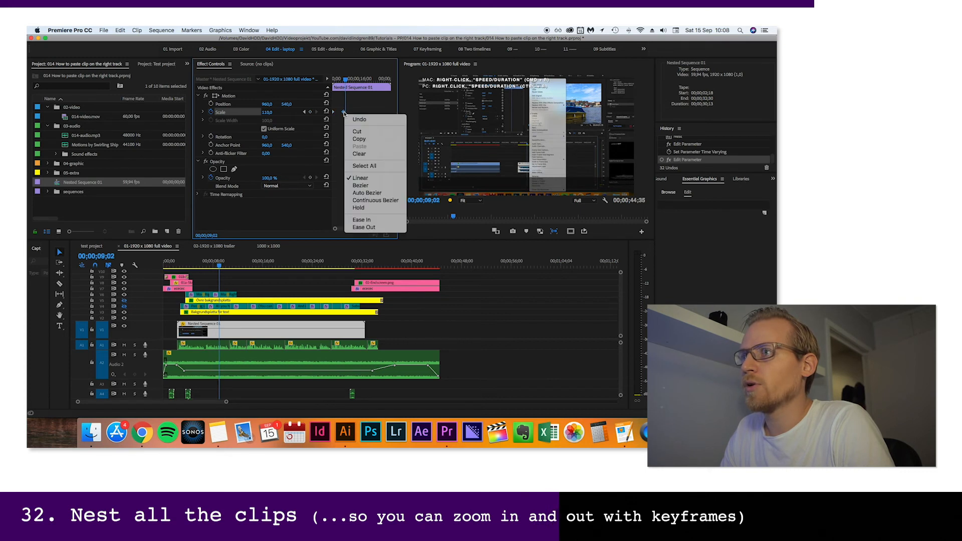
{"action": "left_click", "coordinate": [363, 221]}
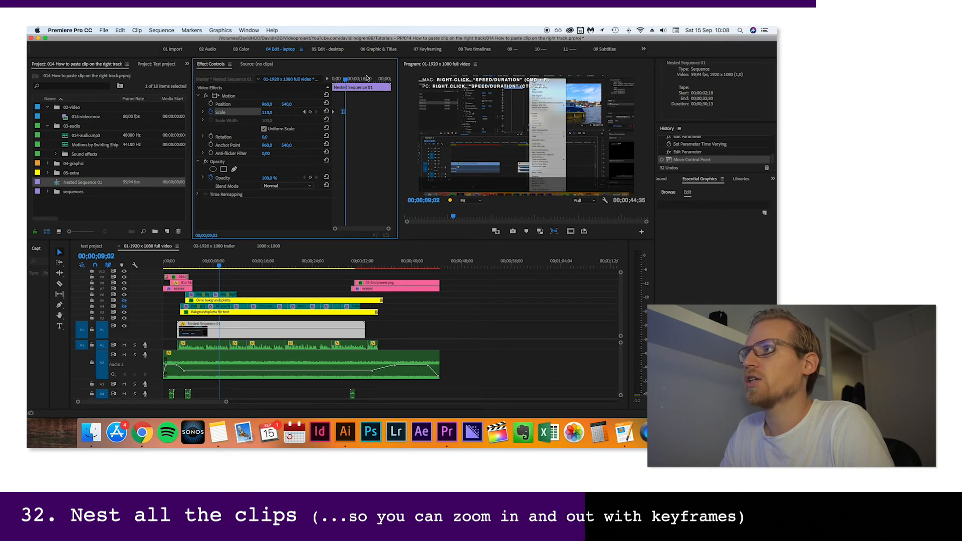
{"action": "left_click", "coordinate": [436, 50]}
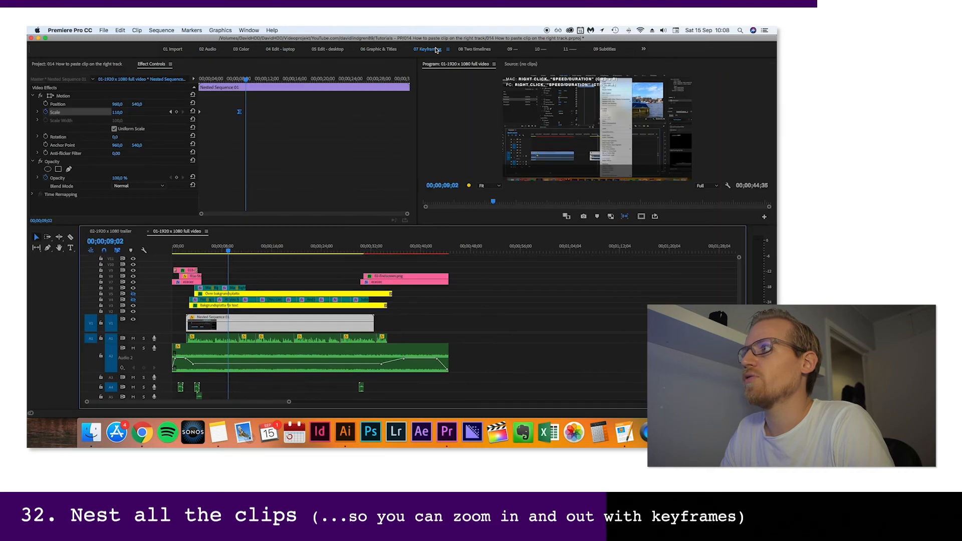
{"action": "left_click", "coordinate": [201, 79]}
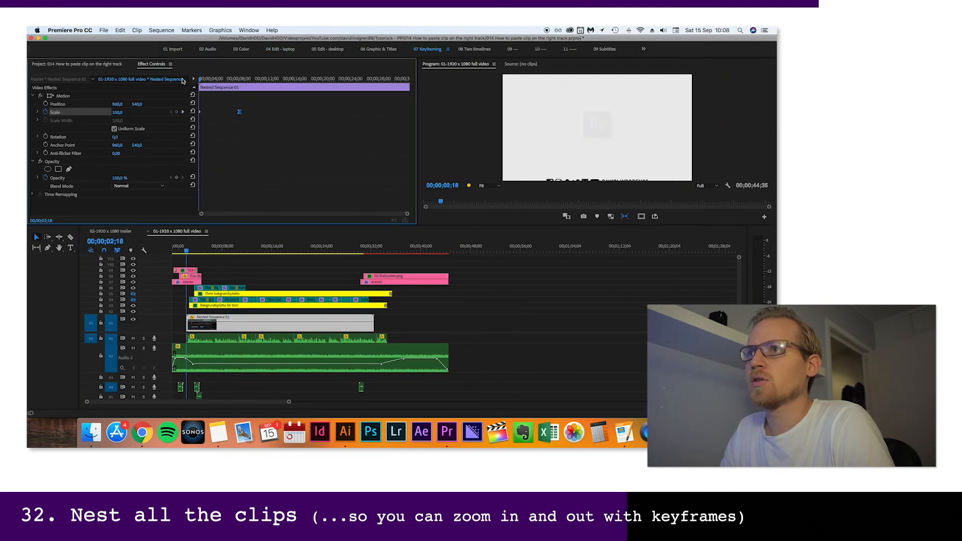
Play the zoom, go to 00;00;14;00 and add Position and Scale keyframes to the nested sequence there
{"action": "key", "text": "space"}
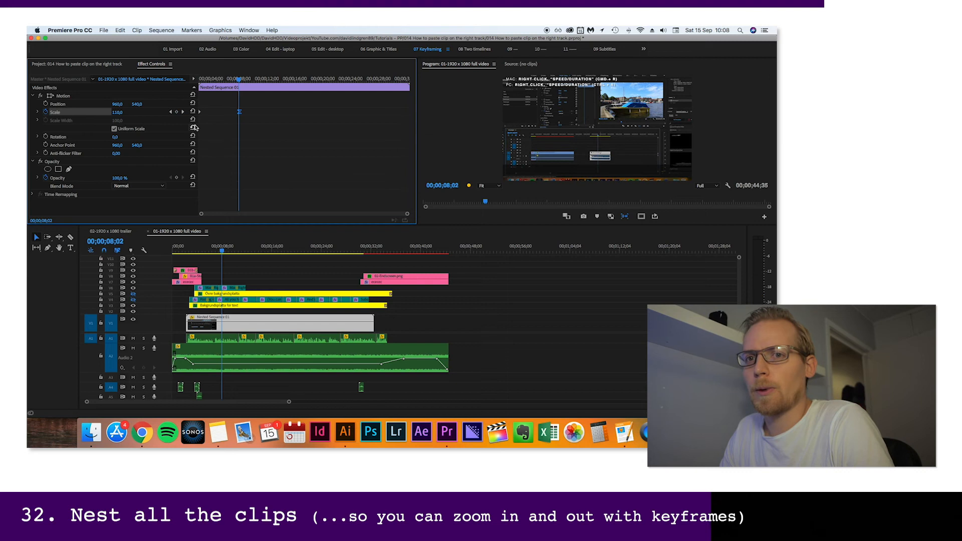
{"action": "left_click", "coordinate": [281, 79]}
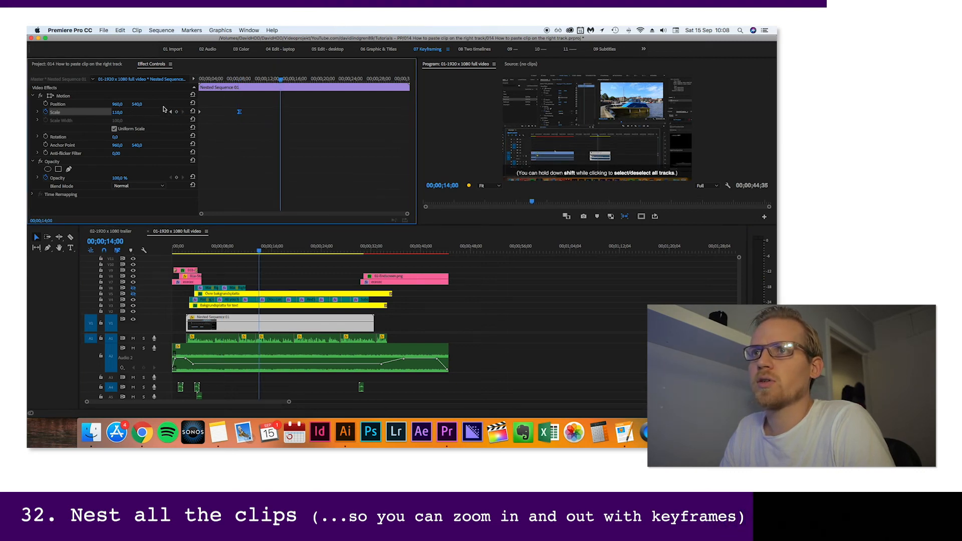
{"action": "left_click", "coordinate": [46, 104]}
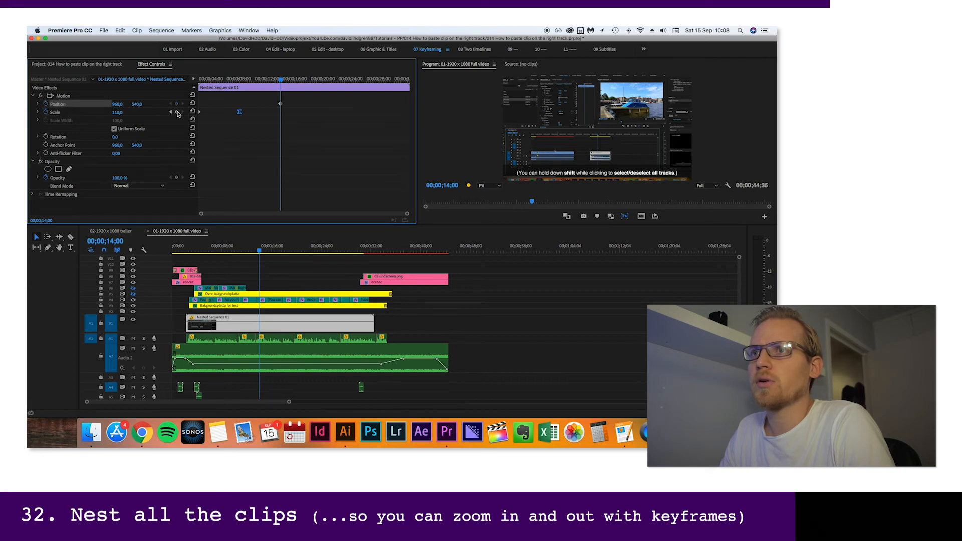
{"action": "left_click", "coordinate": [176, 112]}
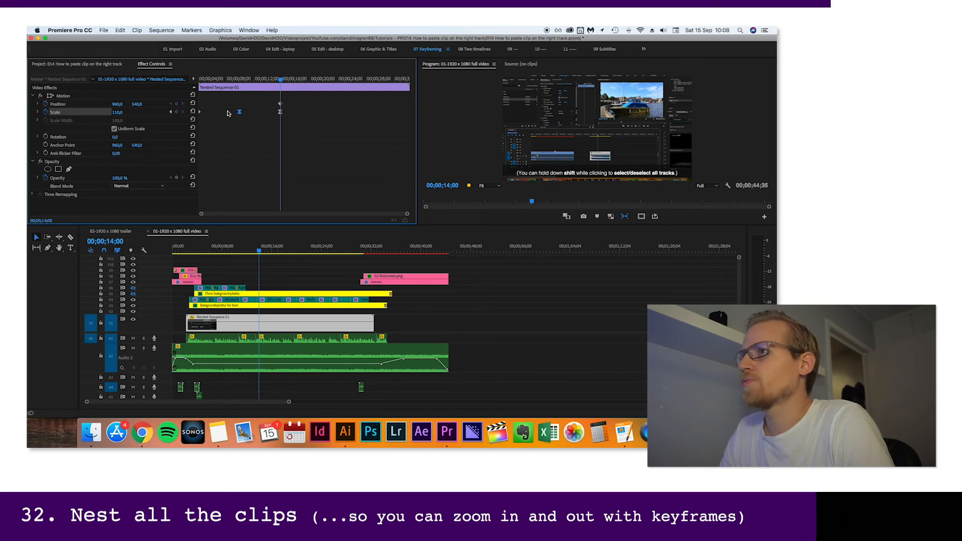
Set the Scale keyframe at 00;00;14;00 to Linear interpolation and play from just before it
{"action": "right_click", "coordinate": [279, 113]}
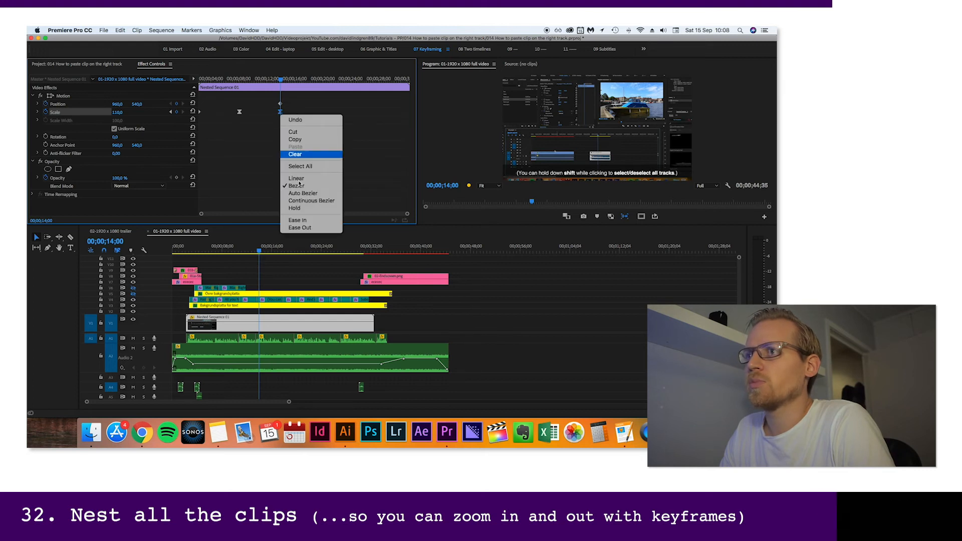
{"action": "left_click", "coordinate": [301, 179]}
{"action": "left_click", "coordinate": [274, 80]}
{"action": "key", "text": "space"}
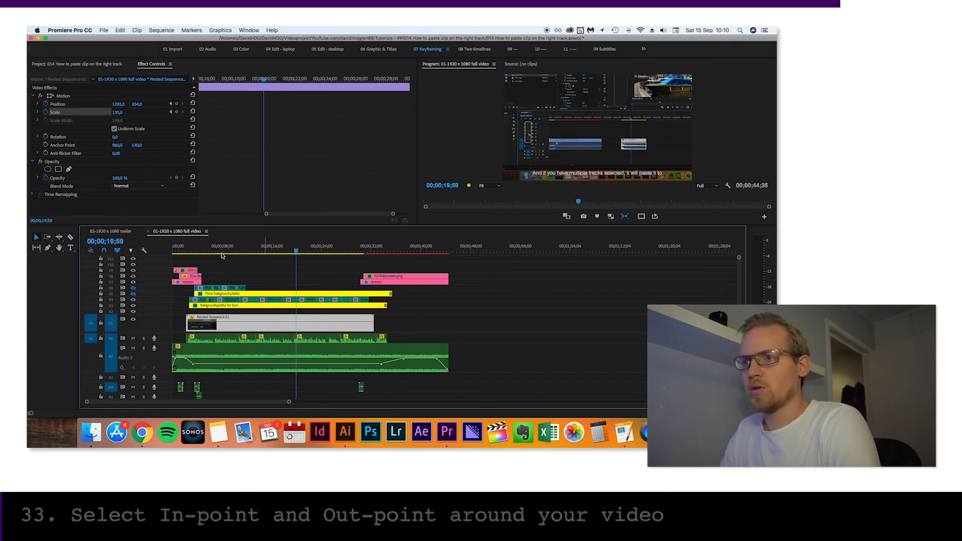
Mark In and Out points in the full video sequence and extend them to its very start and the end of the last clips
{"action": "left_click", "coordinate": [191, 249]}
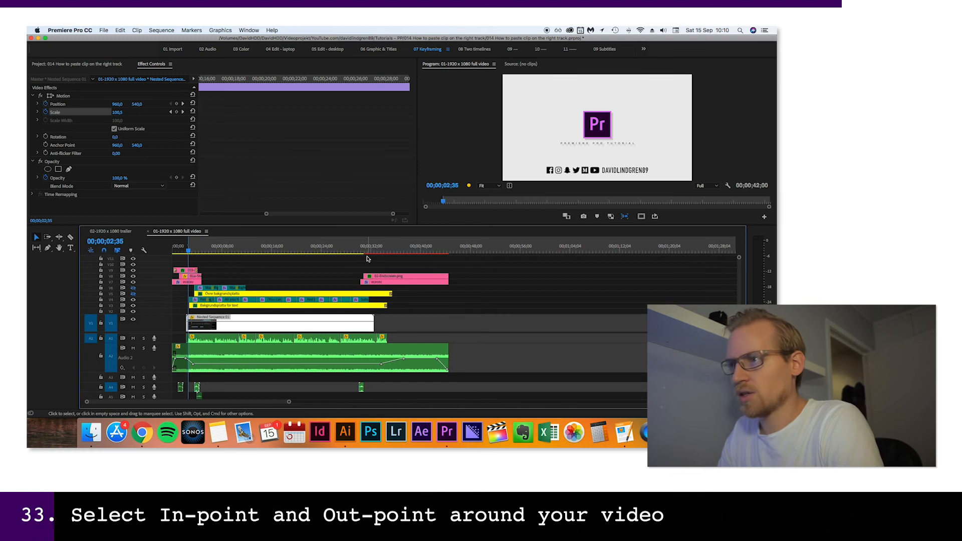
{"action": "left_click", "coordinate": [393, 249]}
{"action": "key", "text": "o"}
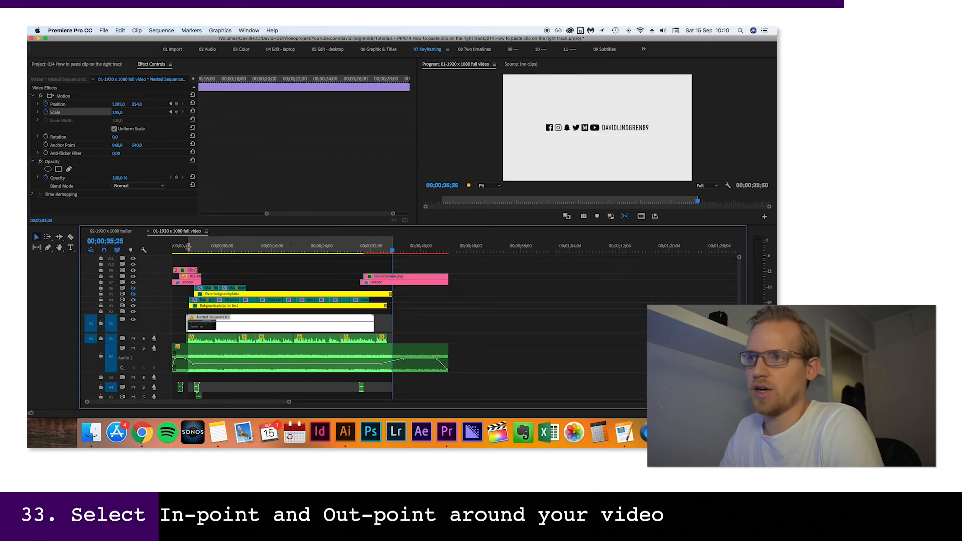
{"action": "left_click_drag", "start_coordinate": [395, 246], "coordinate": [448, 246]}
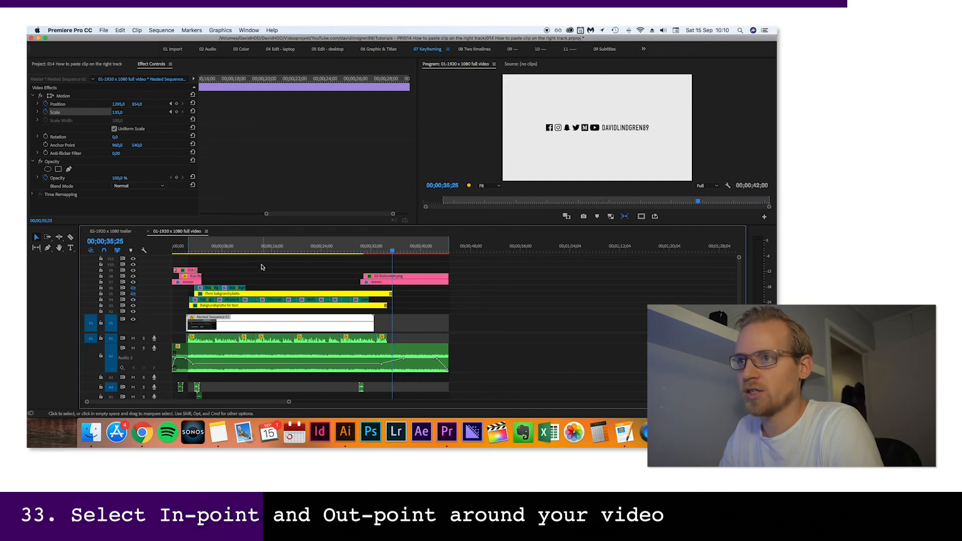
{"action": "left_click_drag", "start_coordinate": [189, 245], "coordinate": [143, 241]}
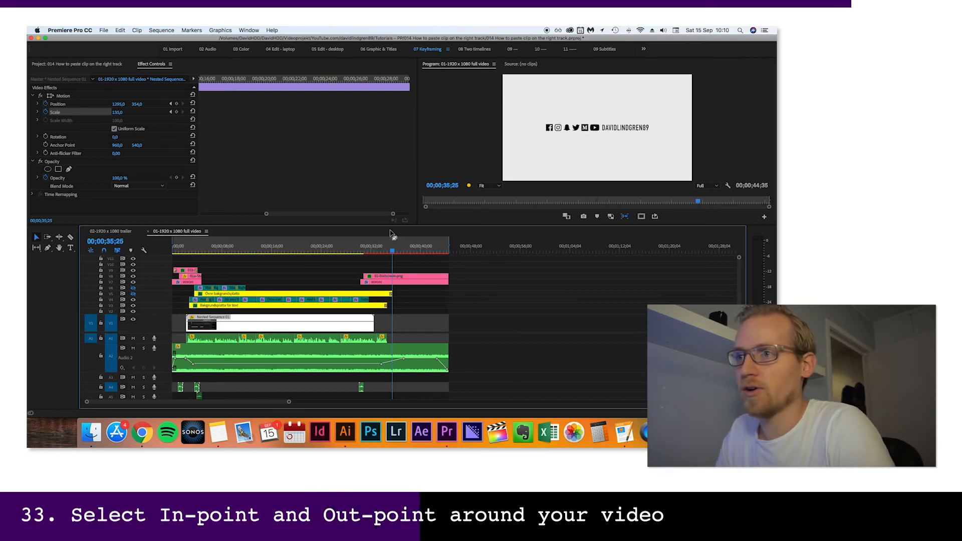
{"action": "left_click", "coordinate": [169, 245]}
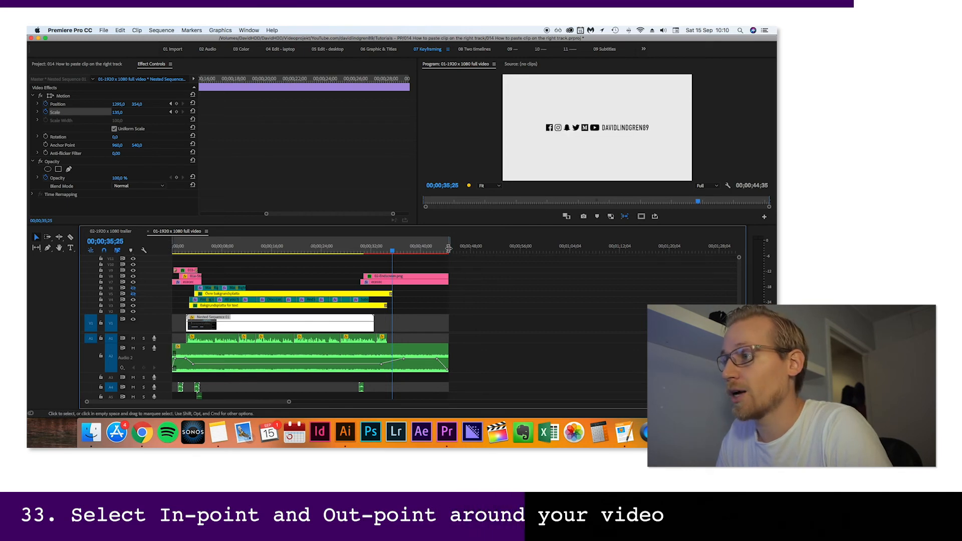
{"action": "left_click", "coordinate": [452, 245]}
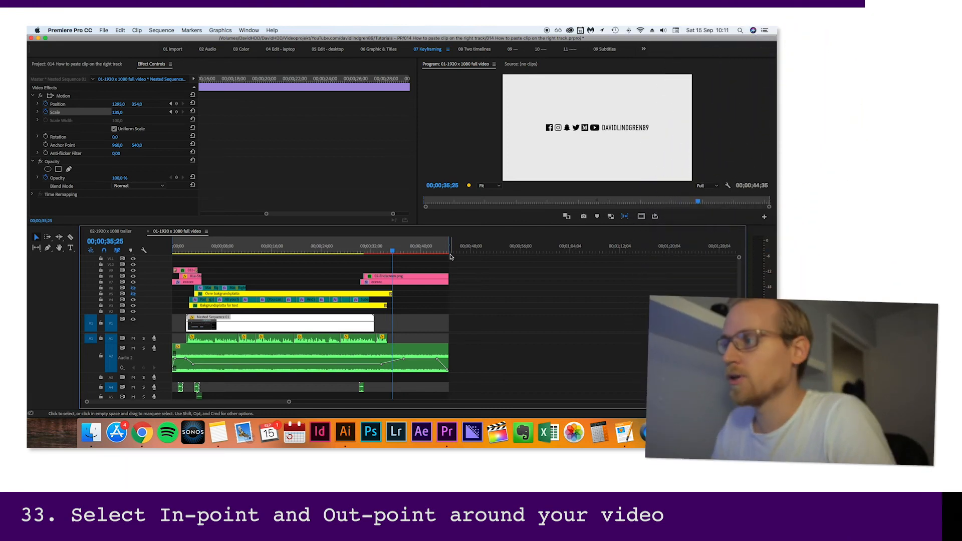
Play part of the ending, place the playhead at about 00;00;13;58 and open the export settings for the sequence
{"action": "key", "text": "space"}
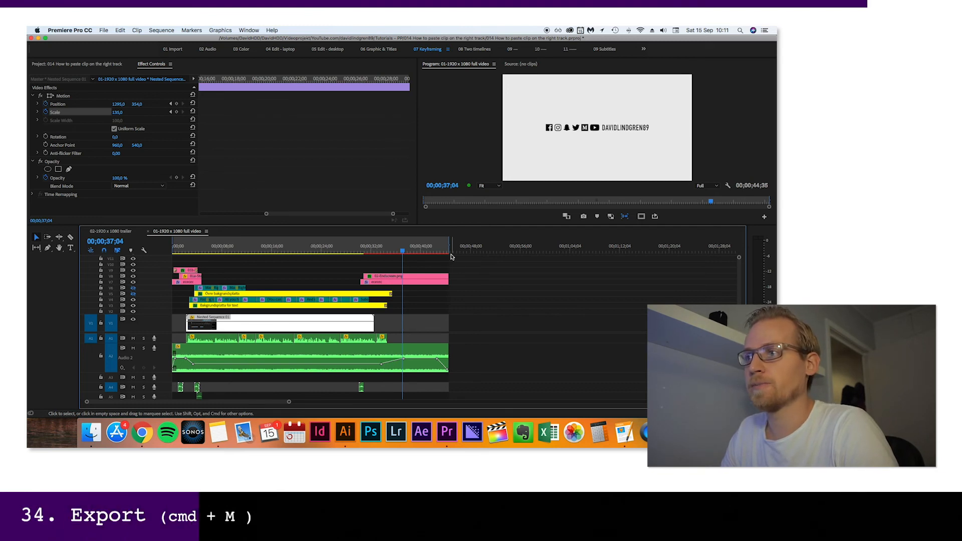
{"action": "left_click", "coordinate": [259, 249]}
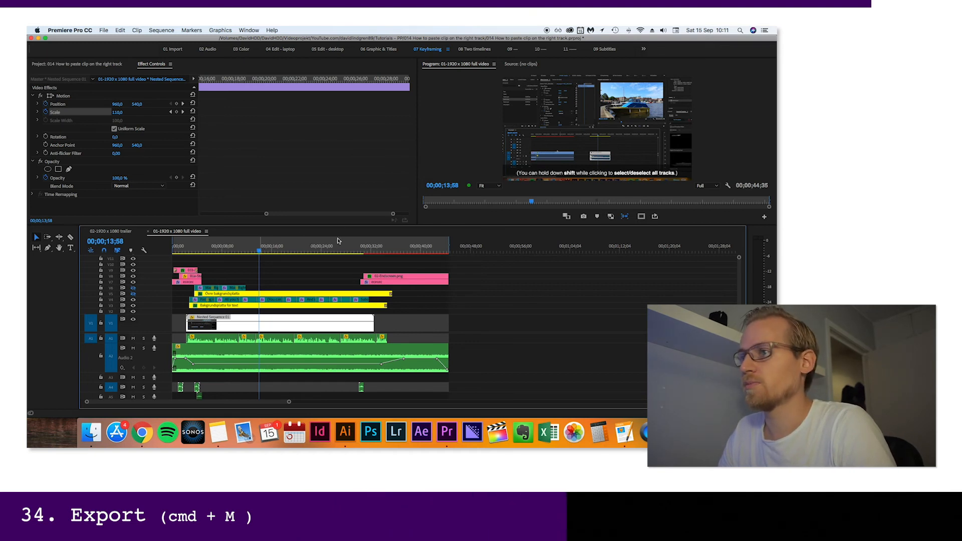
{"action": "key", "text": "super+m"}
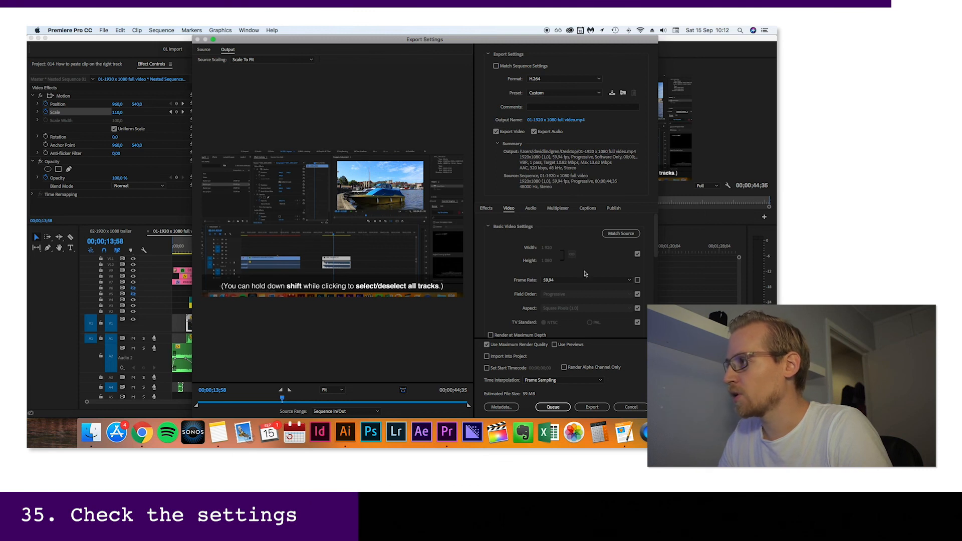
Check the H.264 export's video settings, including frame rate, profile, level and bitrate
{"action": "left_click_drag", "start_coordinate": [656, 237], "coordinate": [653, 289]}
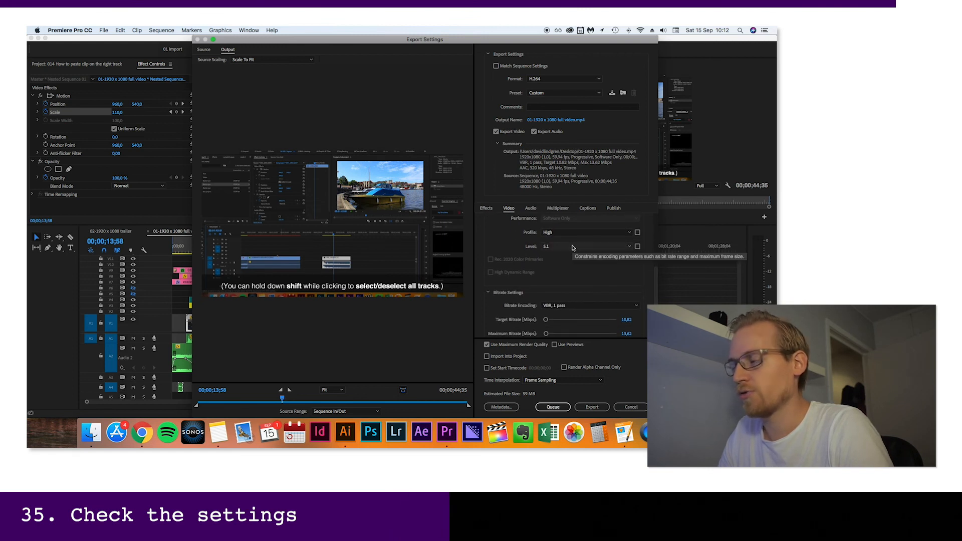
{"action": "left_click", "coordinate": [572, 247]}
{"action": "left_click", "coordinate": [561, 359]}
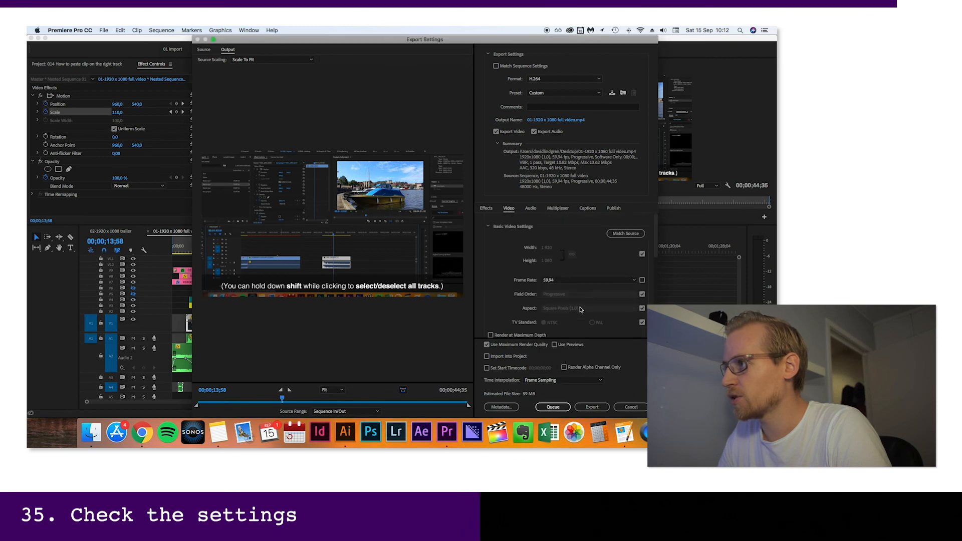
{"action": "left_click_drag", "start_coordinate": [656, 235], "coordinate": [656, 300]}
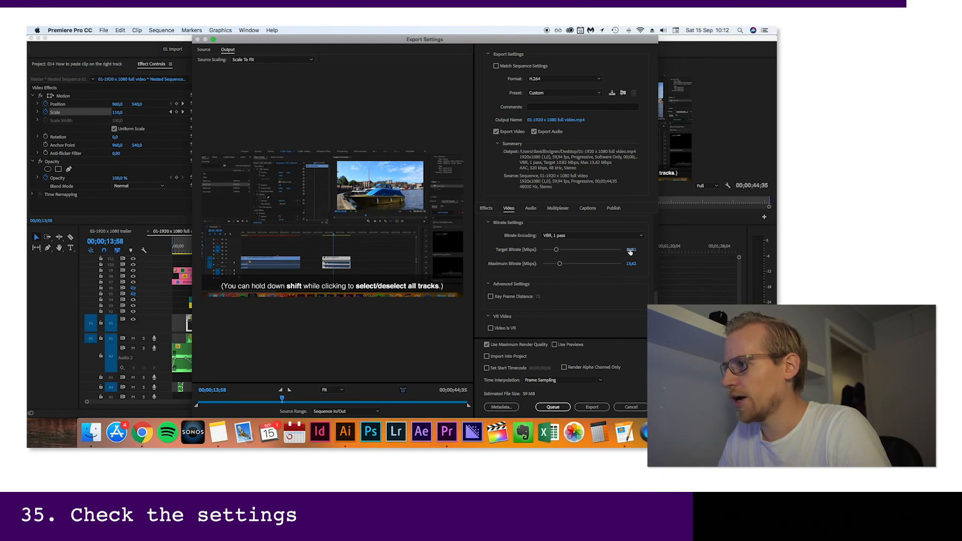
Set both the target and maximum bitrate to 16 Mbps and queue the export to Adobe Media Encoder
{"action": "left_click", "coordinate": [630, 250]}
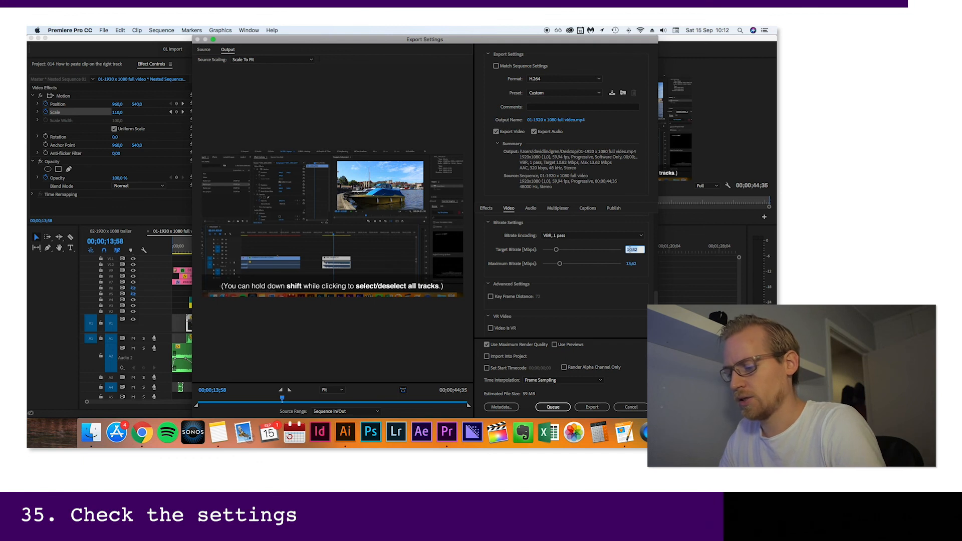
{"action": "type", "text": "16"}
{"action": "left_click", "coordinate": [633, 265]}
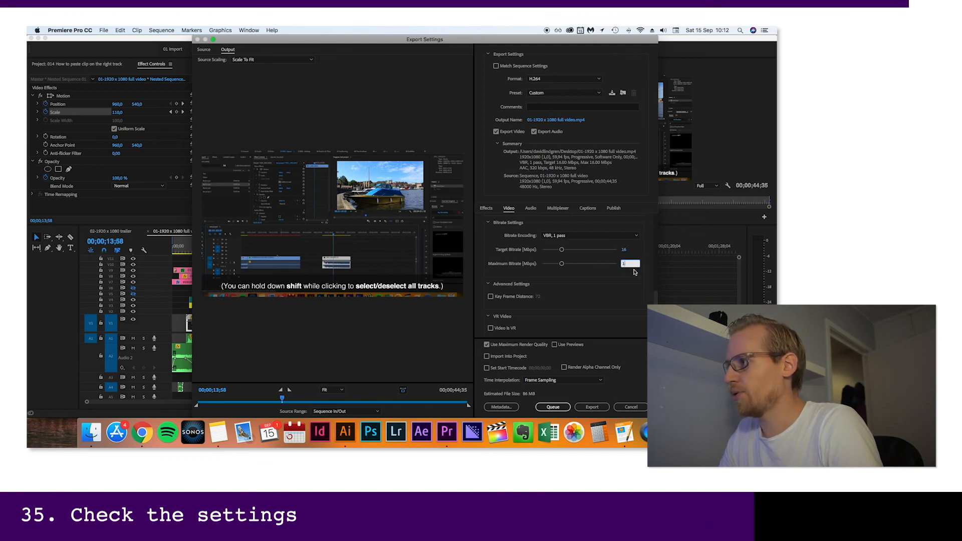
{"action": "left_click", "coordinate": [632, 291]}
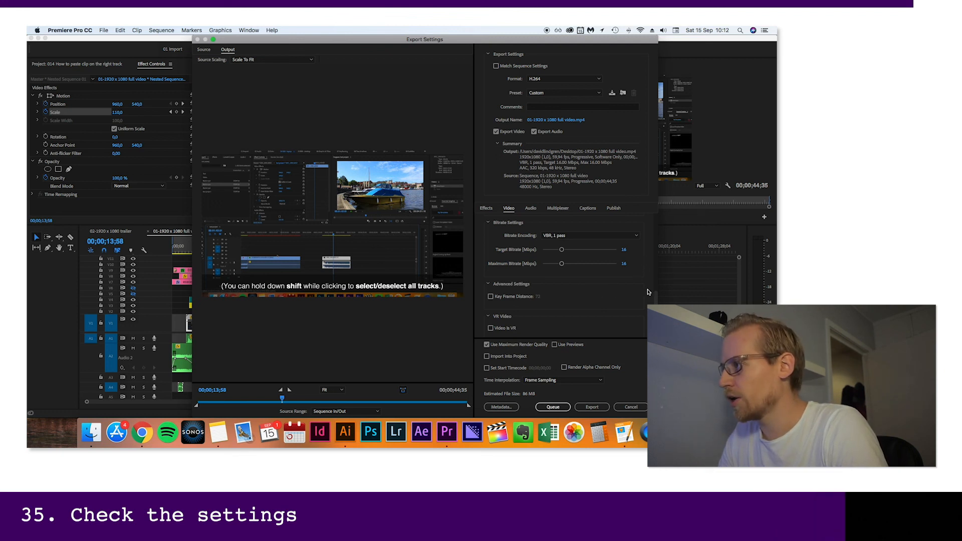
{"action": "left_click_drag", "start_coordinate": [655, 300], "coordinate": [655, 303]}
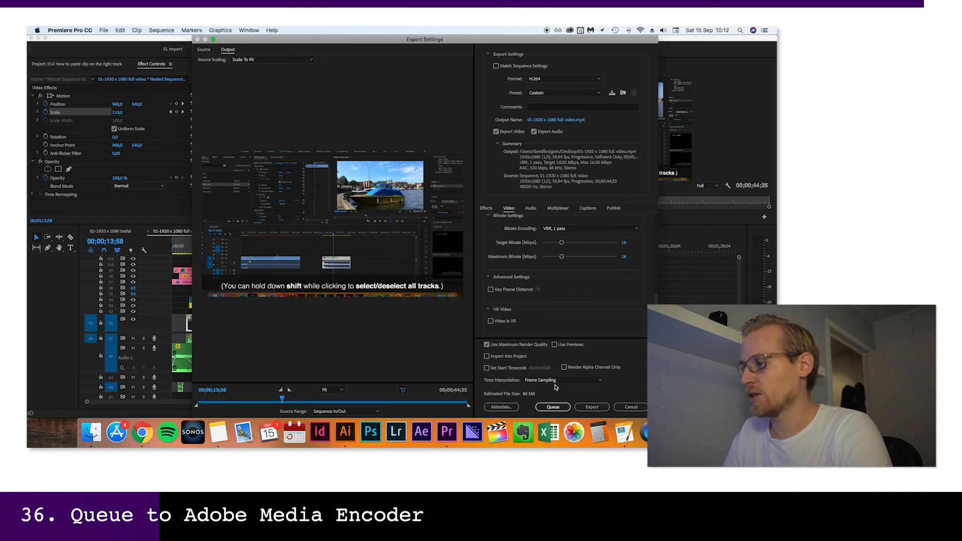
{"action": "left_click", "coordinate": [553, 407]}
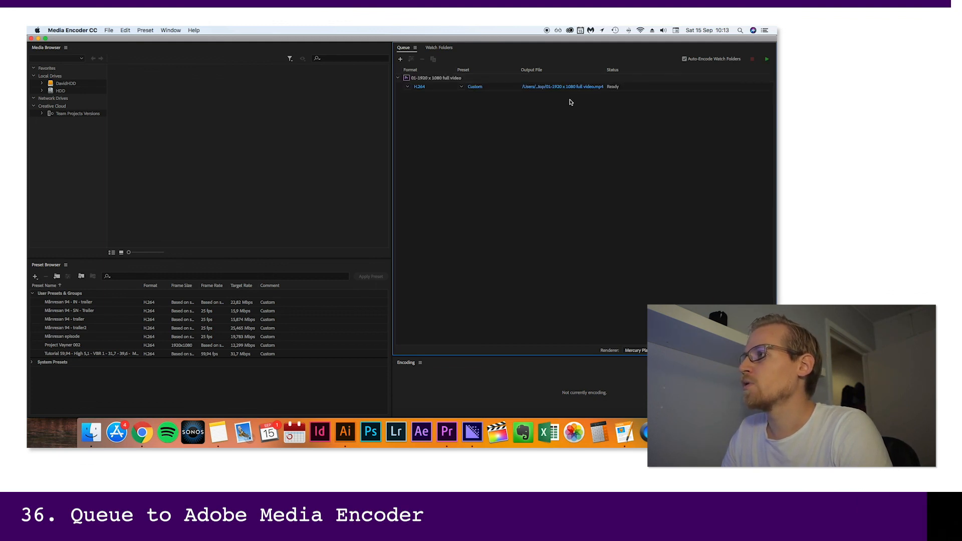
Choose the FINAL PRODUCT folder for the queued video's output file and enter a name beginning with "014-How to paste"
{"action": "left_click", "coordinate": [570, 87]}
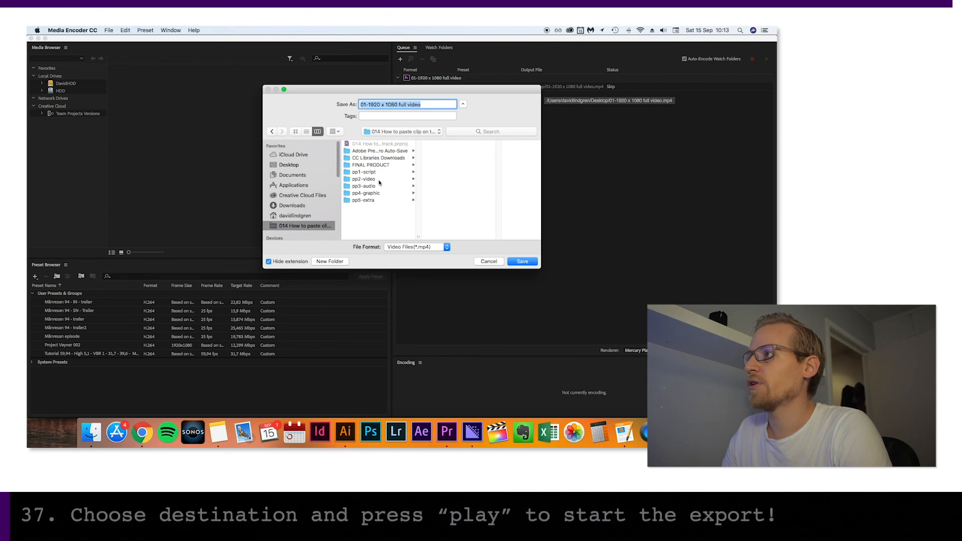
{"action": "left_click", "coordinate": [377, 165]}
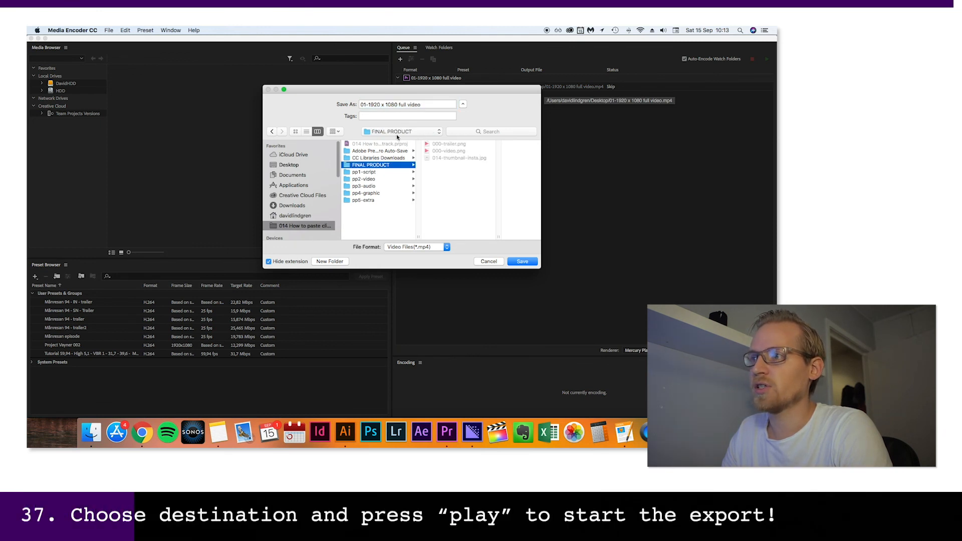
{"action": "left_click", "coordinate": [440, 158]}
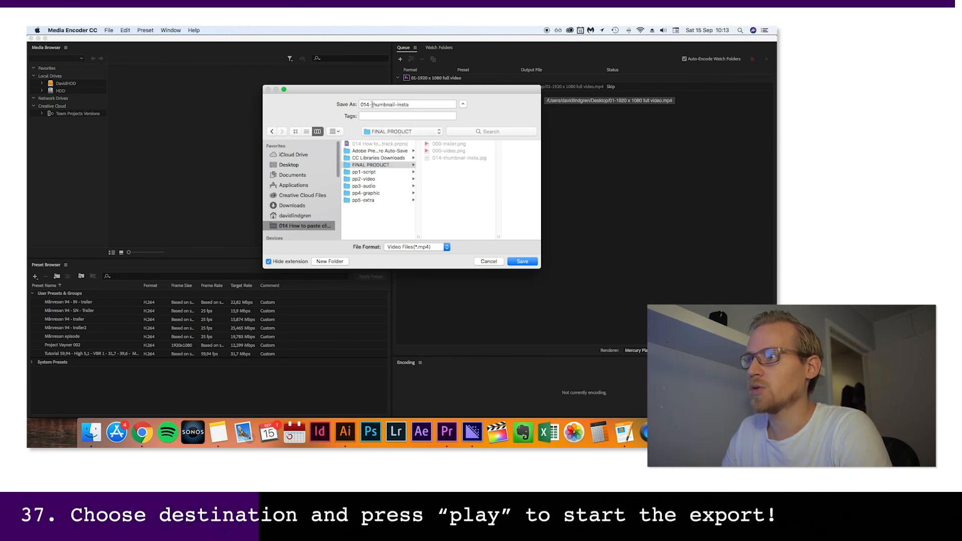
{"action": "left_click_drag", "start_coordinate": [371, 105], "coordinate": [444, 102]}
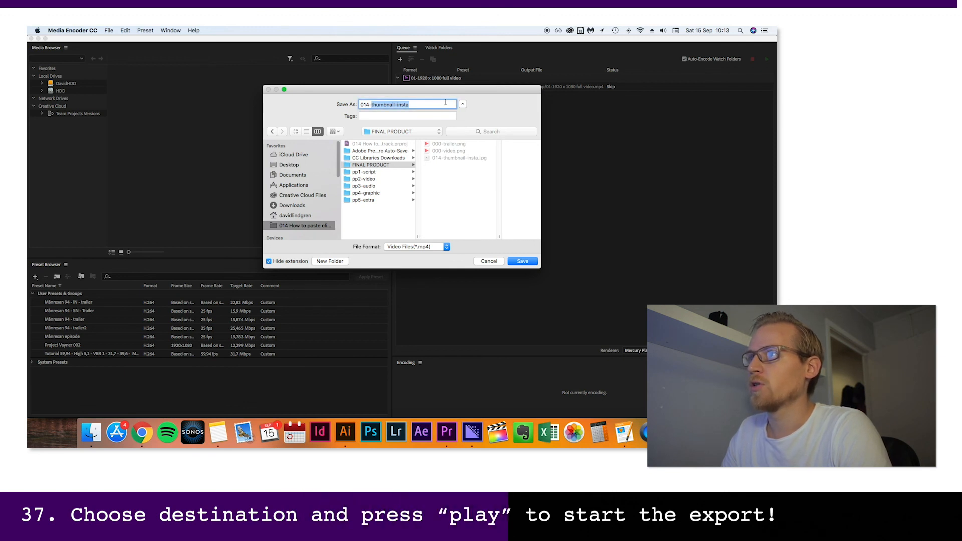
{"action": "type", "text": "How to"}
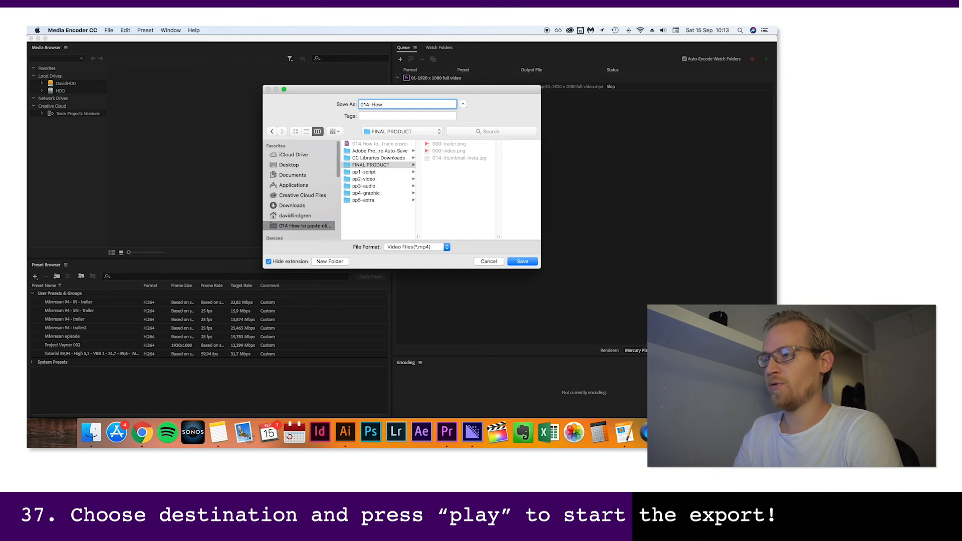
{"action": "type", "text": " paste t"}
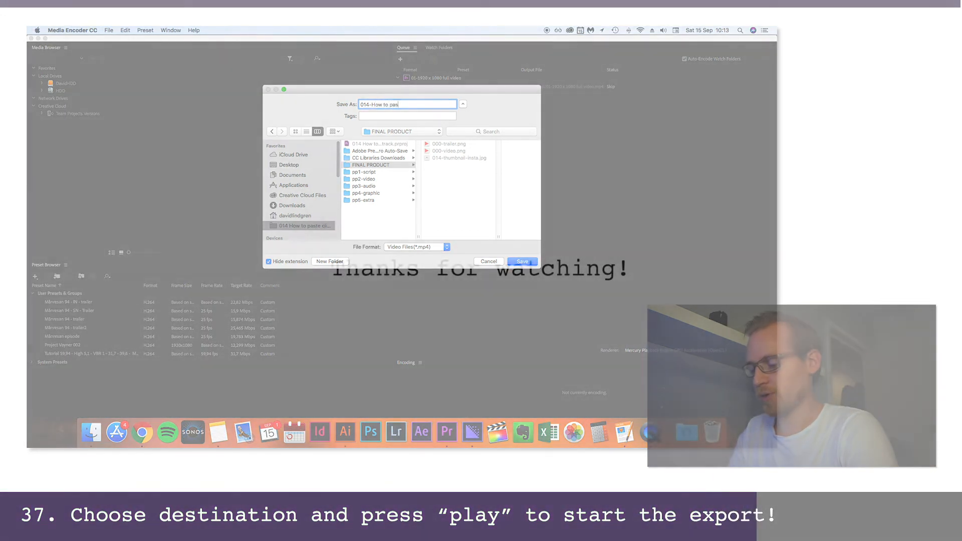